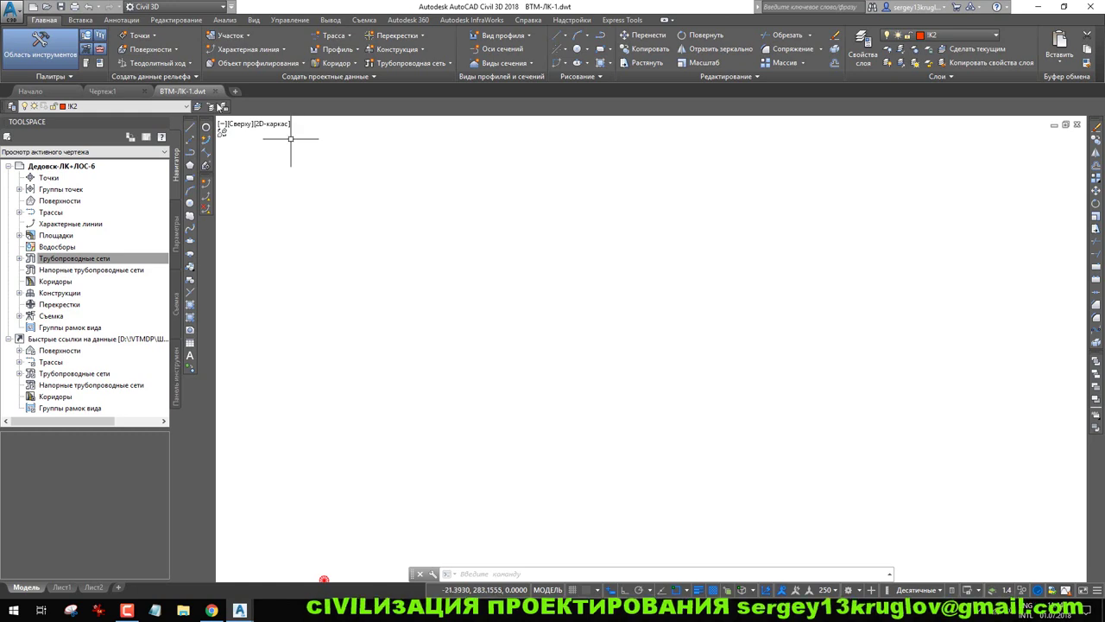
Close the Чертеж1 drawing and examine the Russian metric pipe families in Part Builder's pipe catalog
left_click(144, 91)
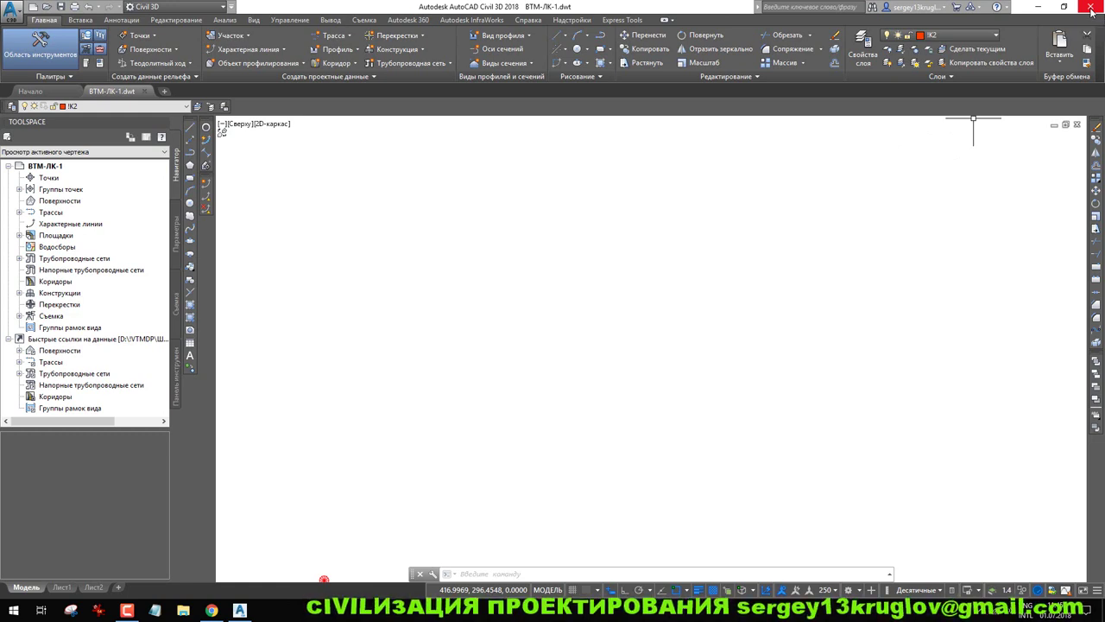
left_click(346, 77)
left_click(418, 133)
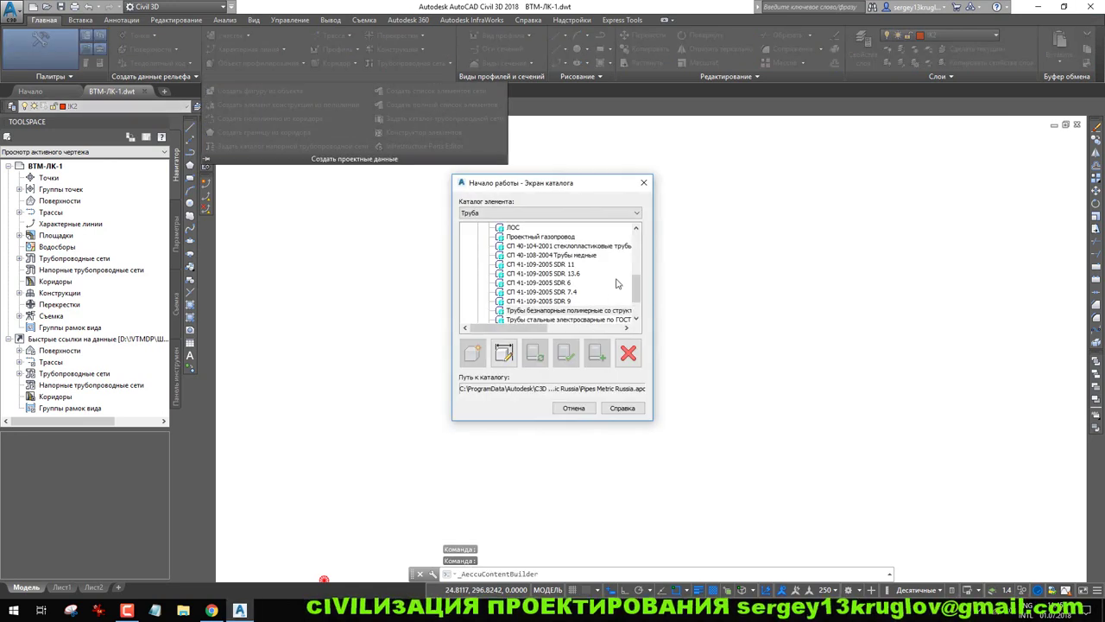
left_click_drag(640, 293, 641, 282)
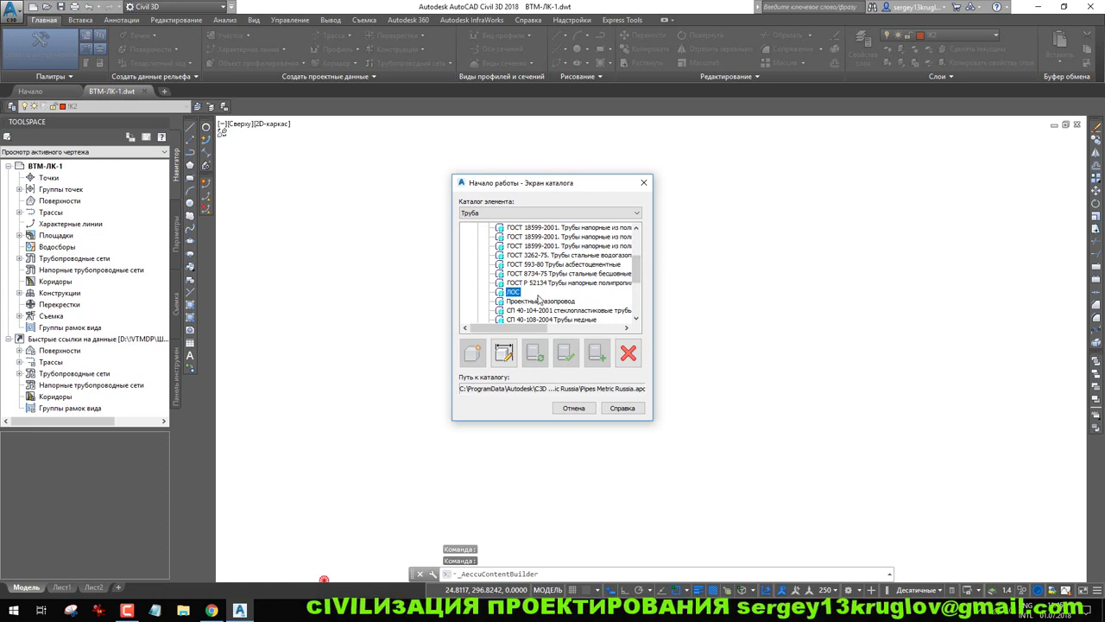
scroll(544, 294, "up", 5)
scroll(553, 284, "down", 10)
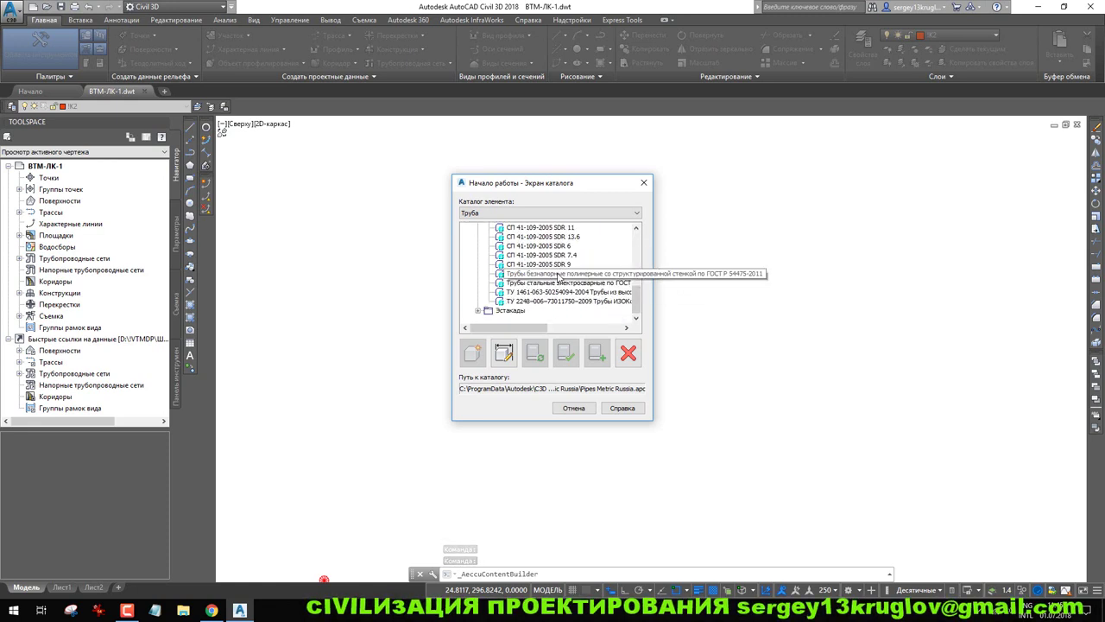
left_click(592, 413)
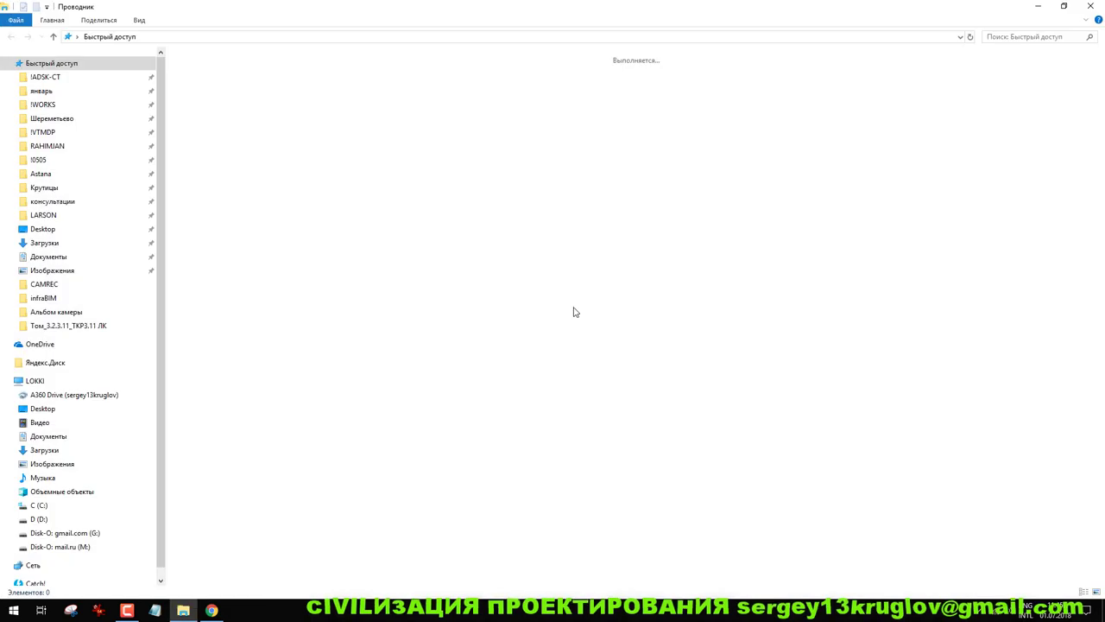
In File Explorer, delete the Pipes Catalog folder from C:\ProgramData\Autodesk\C3D 2018\rus
left_click(39, 505)
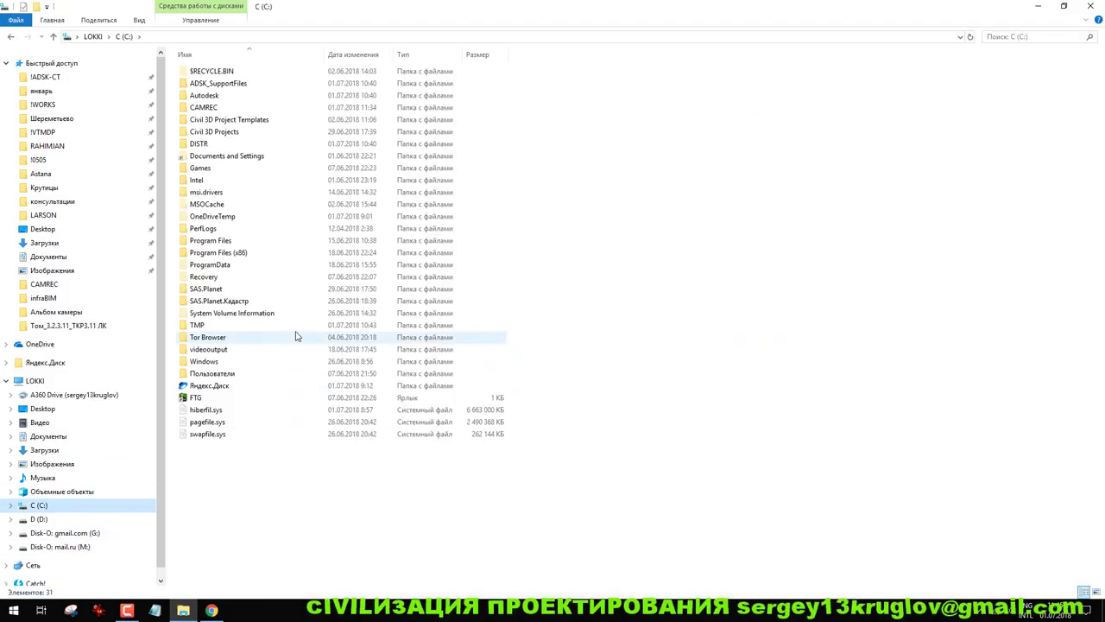
double_click(245, 267)
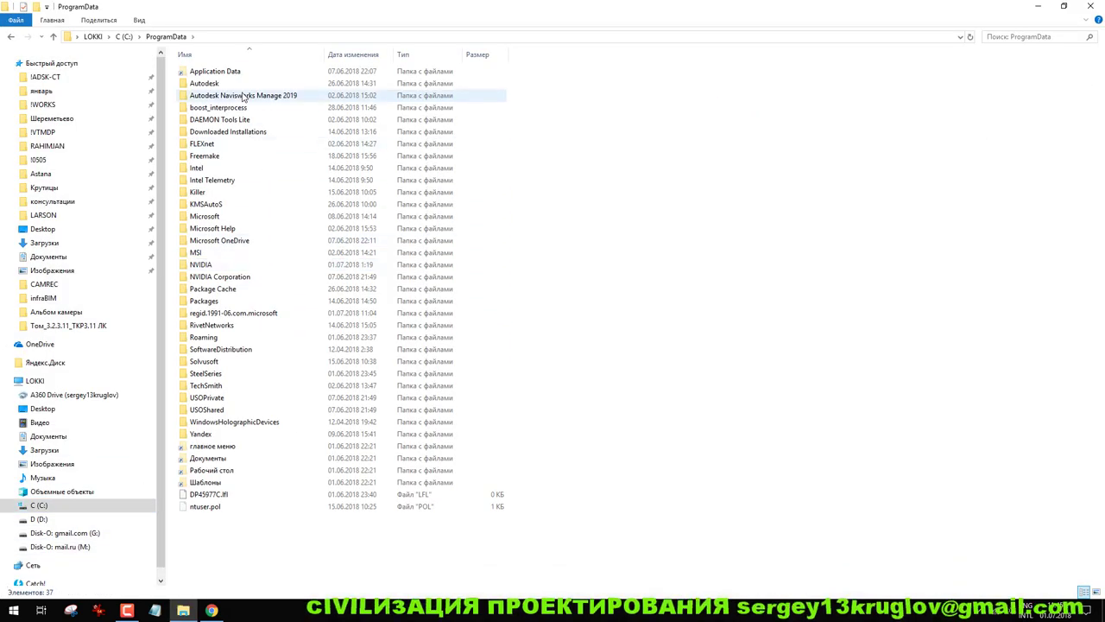
double_click(247, 83)
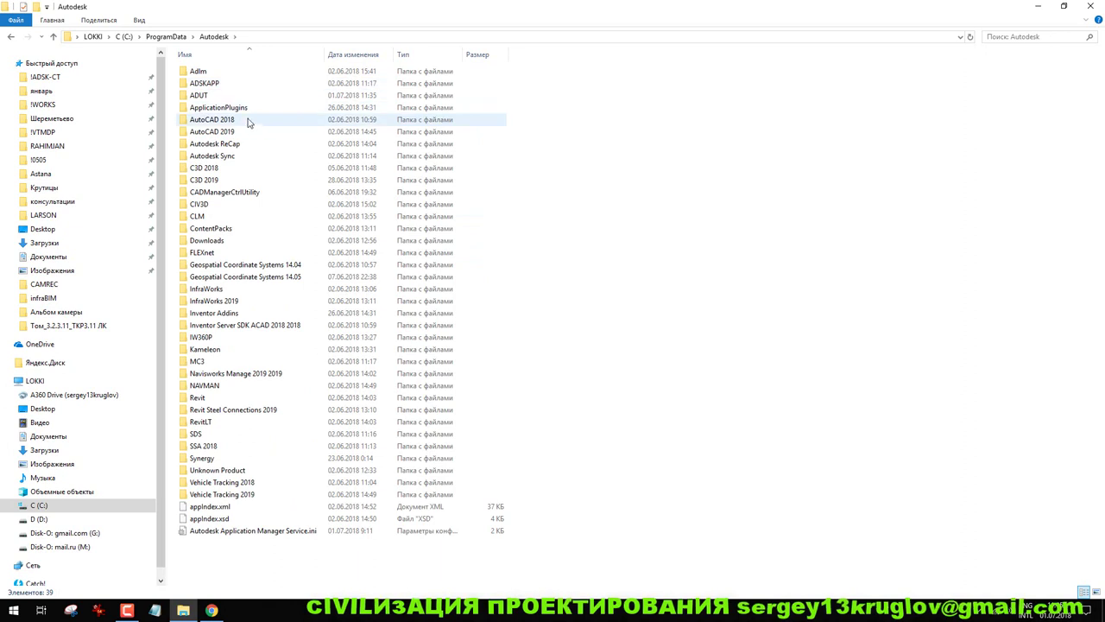
left_click(220, 169)
double_click(220, 169)
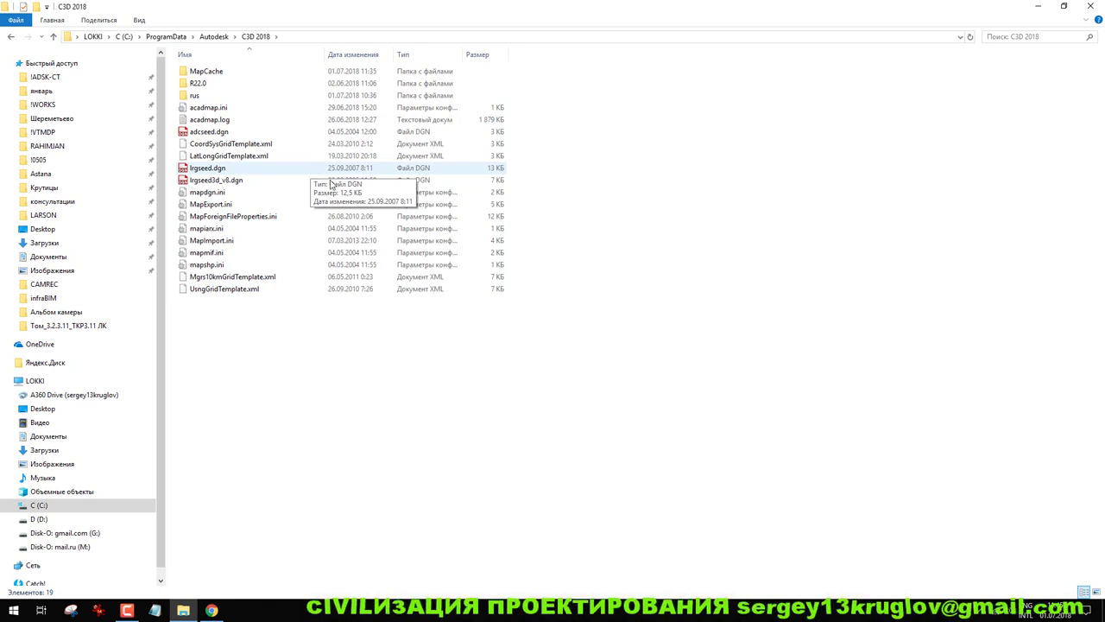
double_click(224, 96)
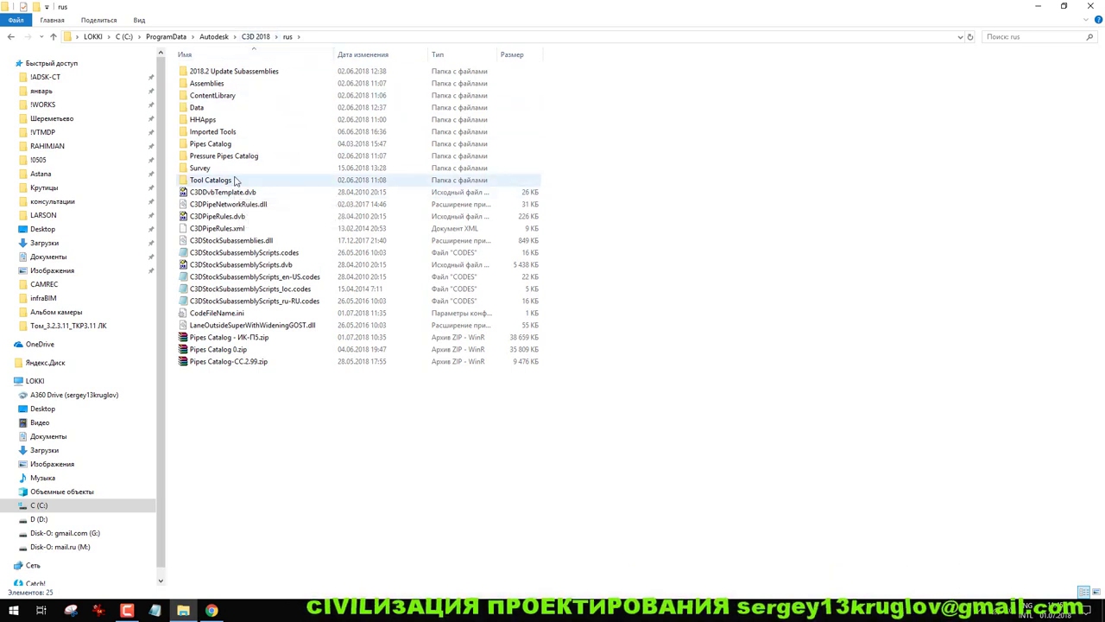
left_click(237, 145)
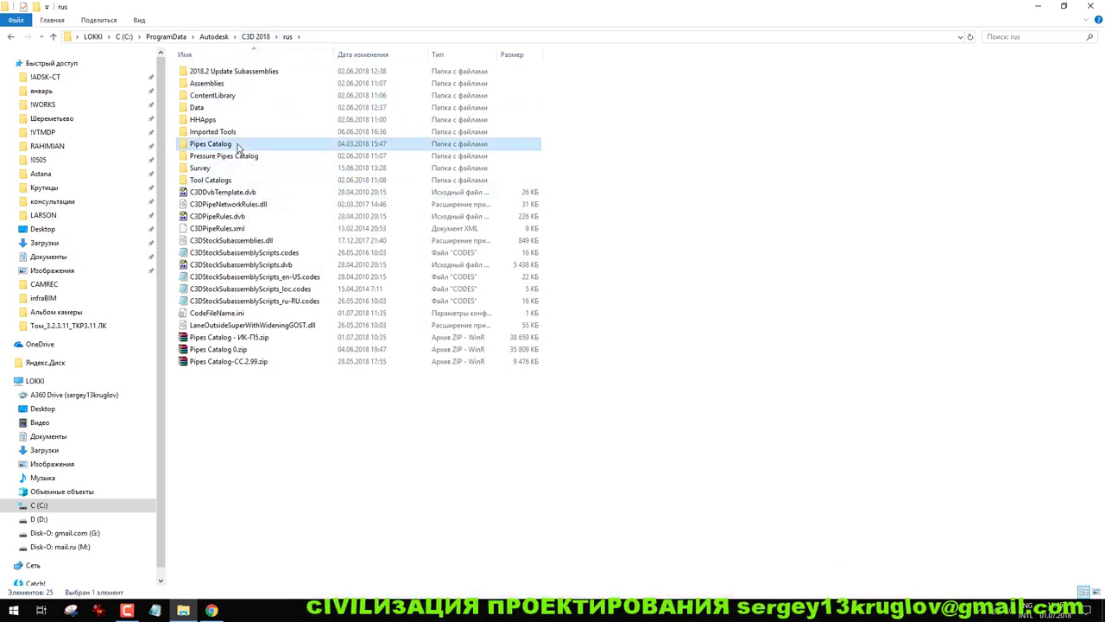
right_click(241, 145)
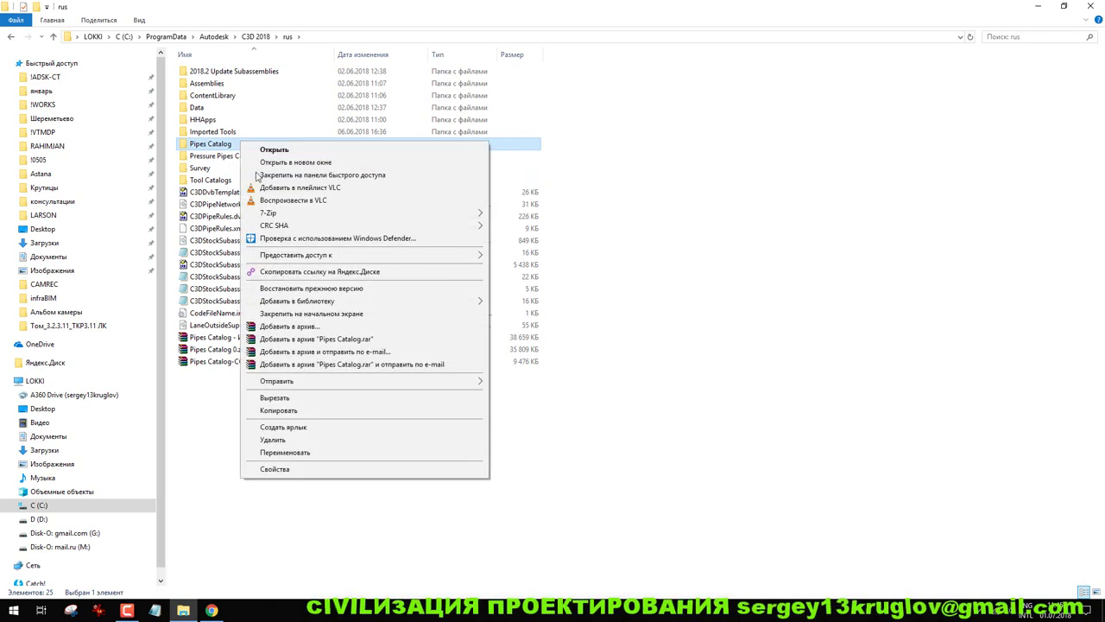
left_click(271, 441)
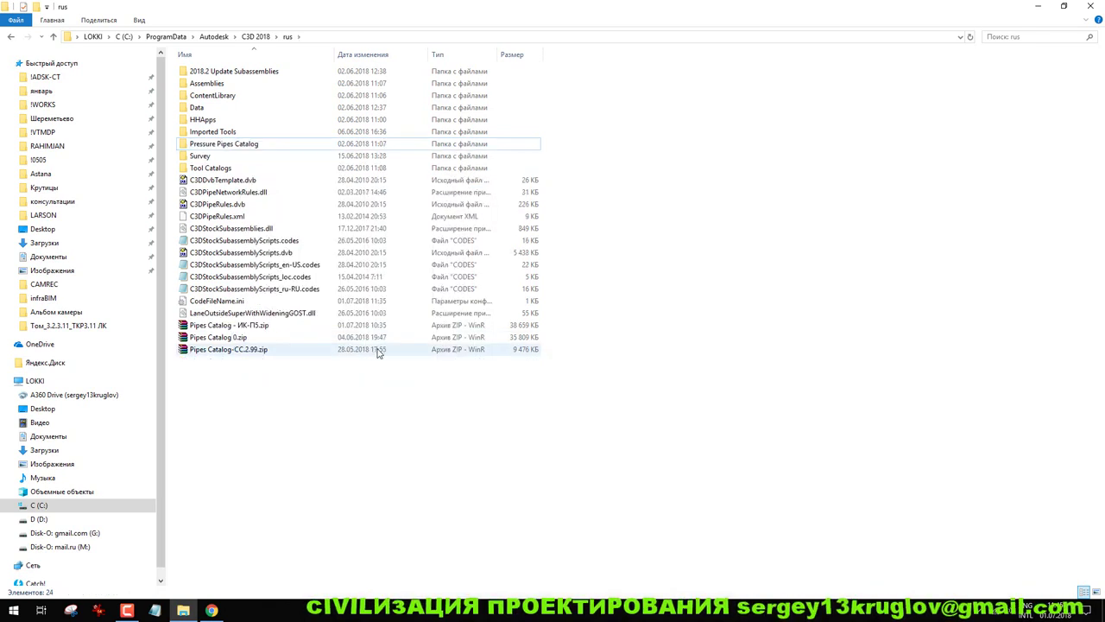
Extract the Pipes Catalog folder from Pipes Catalog 0.zip into the rus folder and close the archive
double_click(246, 338)
left_click_drag(612, 300, 256, 450)
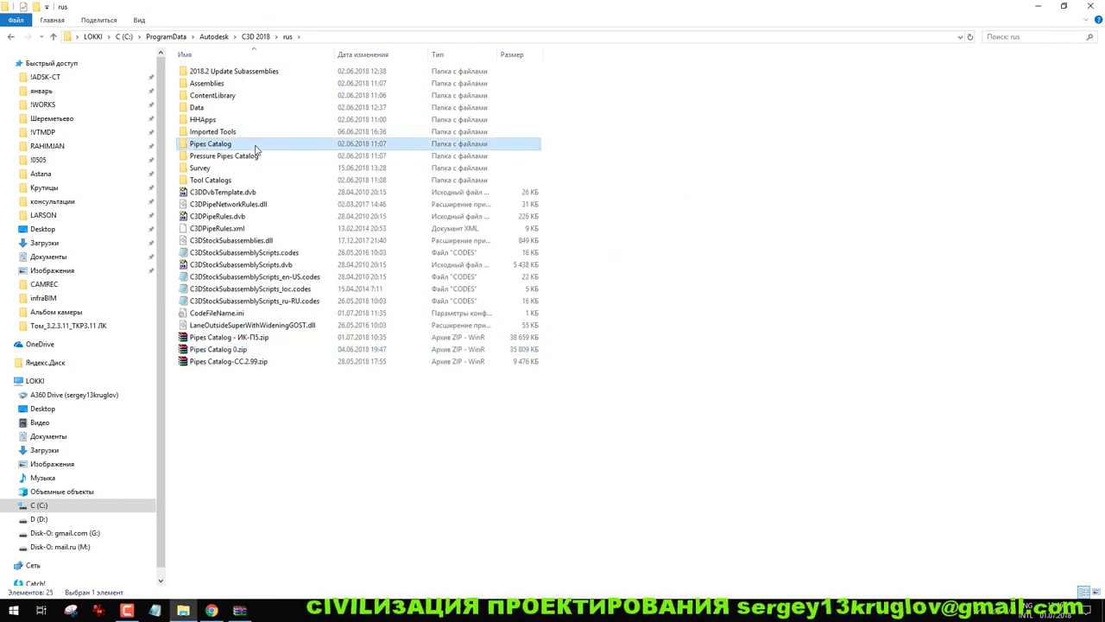
left_click(1038, 6)
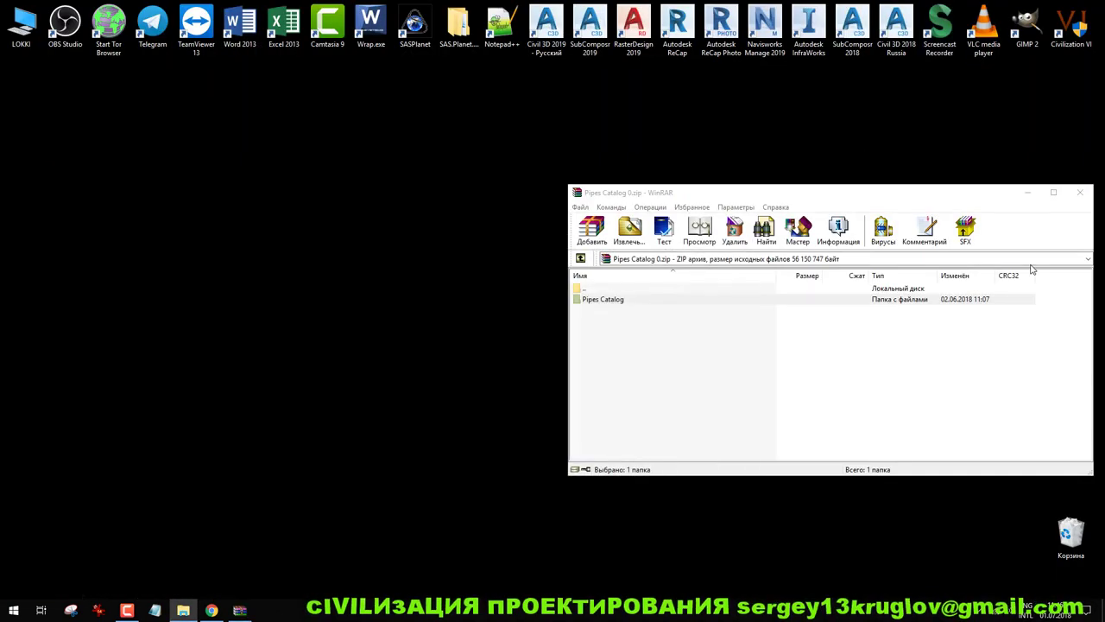
left_click_drag(863, 192, 634, 184)
left_click(858, 192)
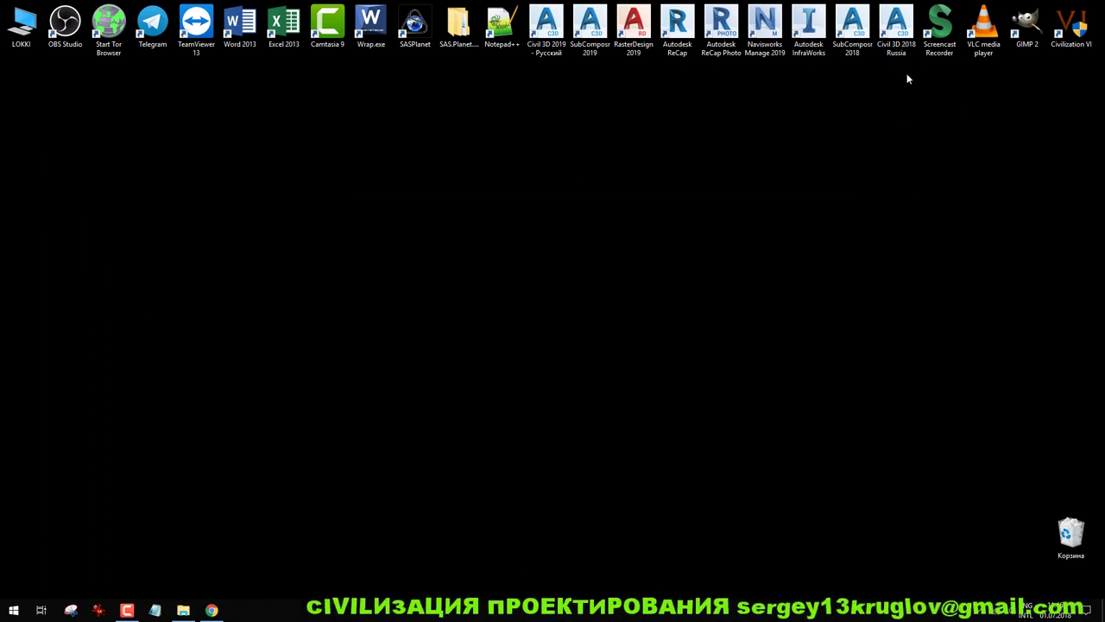
Launch Civil 3D 2018 Russia from the desktop and empty the Recycle Bin while it loads
double_click(898, 32)
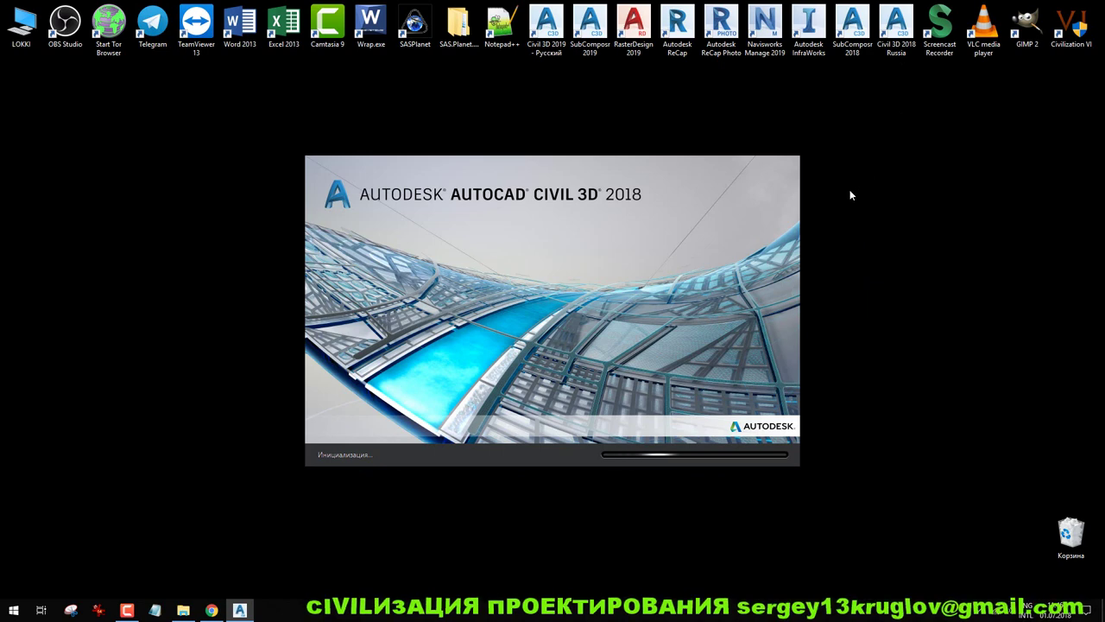
right_click(1069, 532)
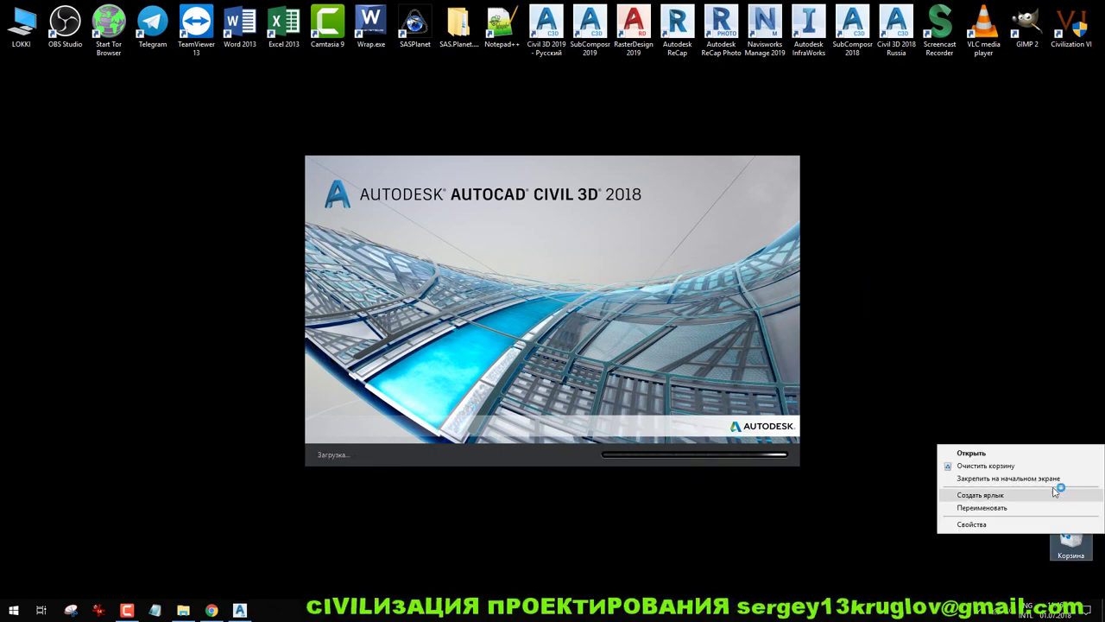
left_click(1055, 466)
left_click(596, 320)
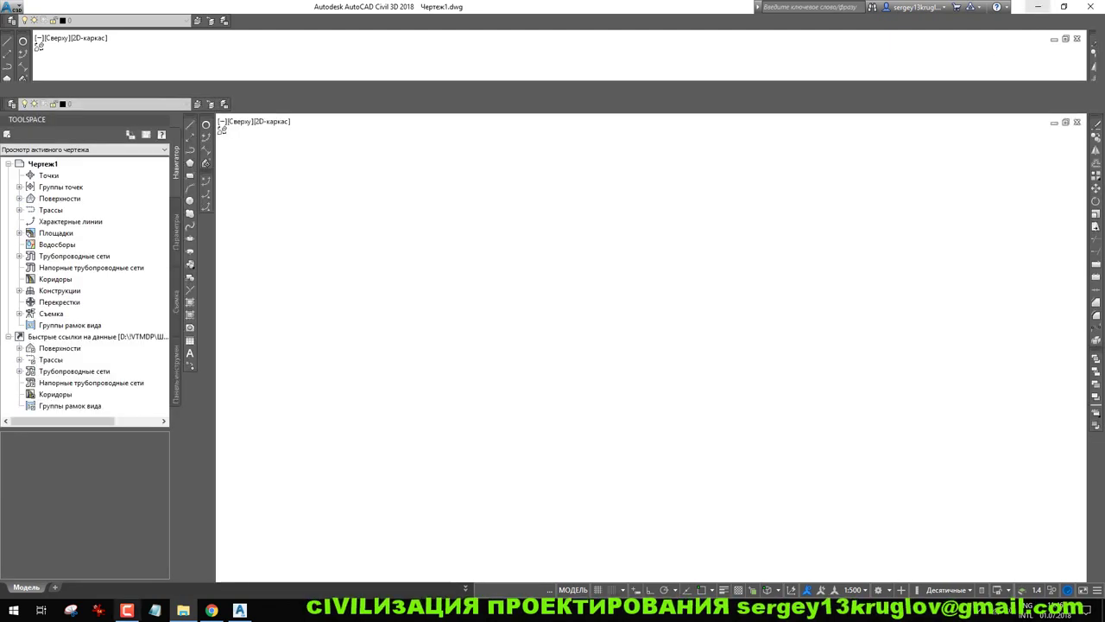
Set the pipe network catalog to the Russian metric pipe and structure catalogs in the C3D 2018\rus folder
mouse_move(183, 611)
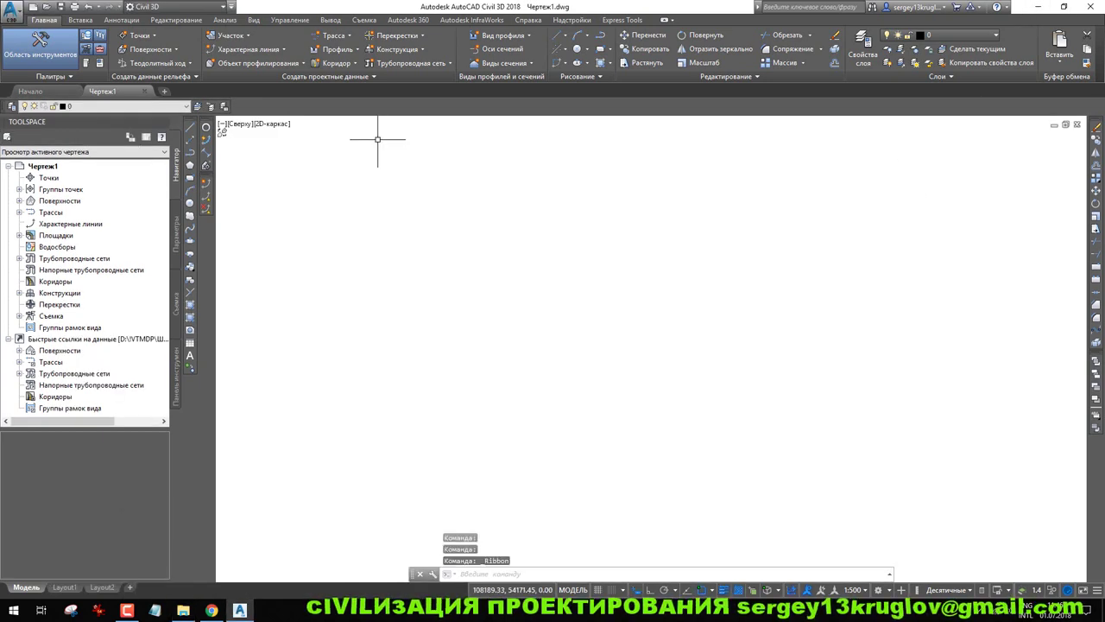
left_click(362, 77)
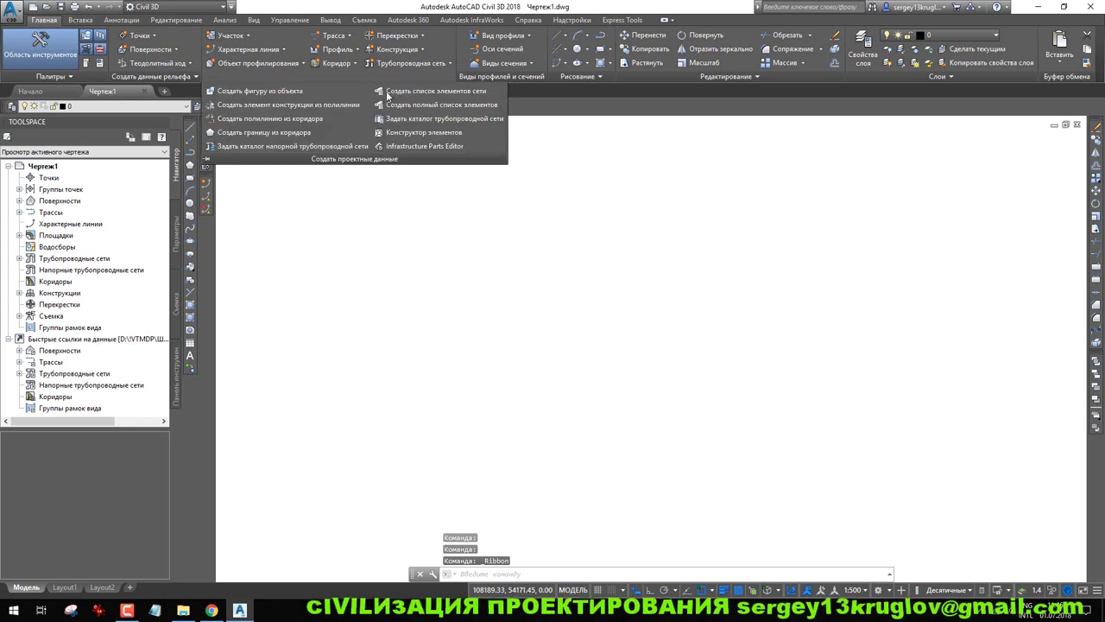
left_click(443, 119)
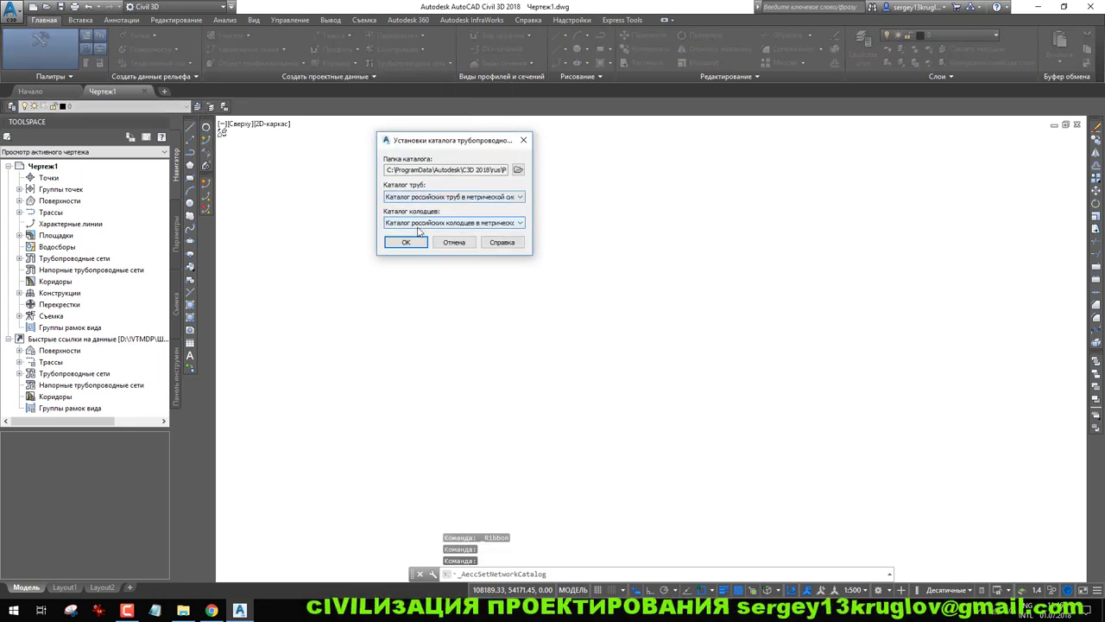
left_click(423, 243)
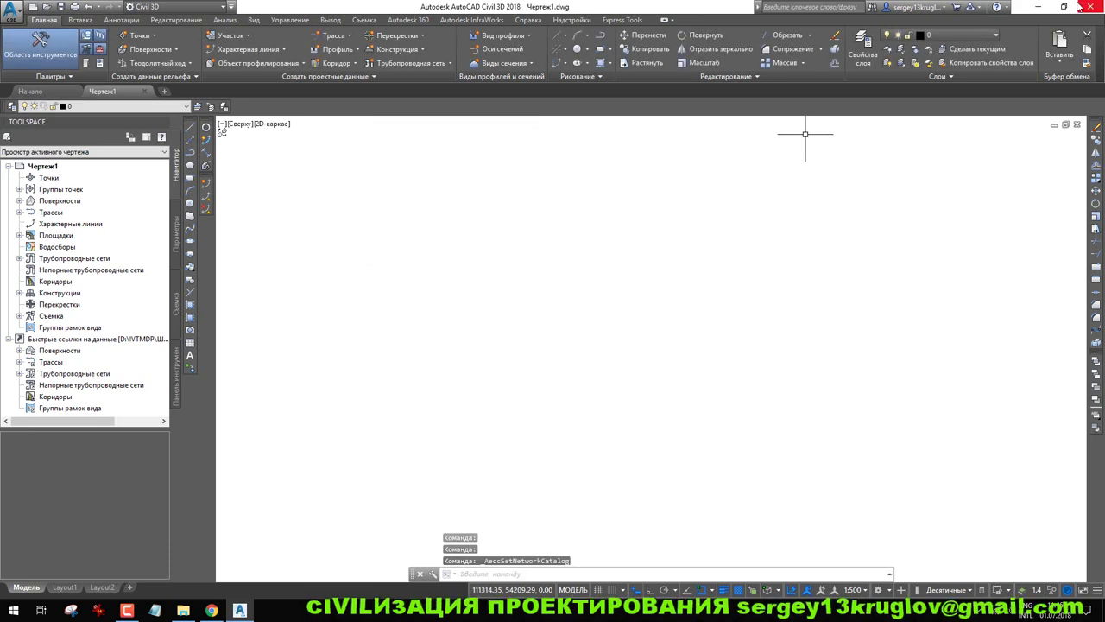
In File Explorer, open 05_ПЗ_ТКР.doc from Шереметьево\исх\Шереметьево\Том_3.2.3.11_ТКР3.11 ЛК
key("super+d")
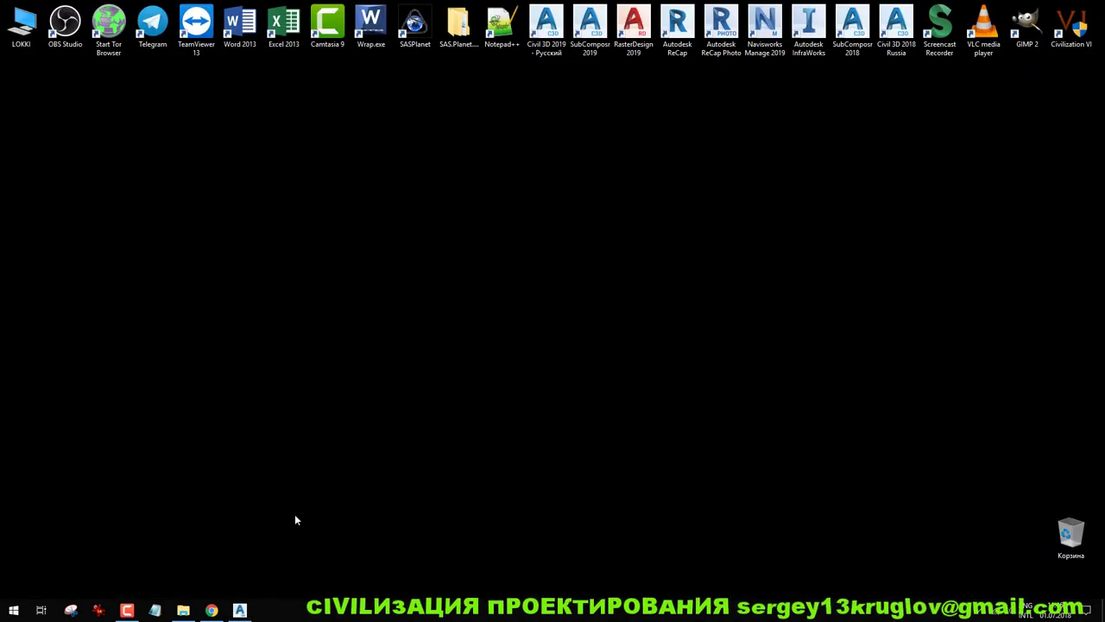
left_click(191, 612)
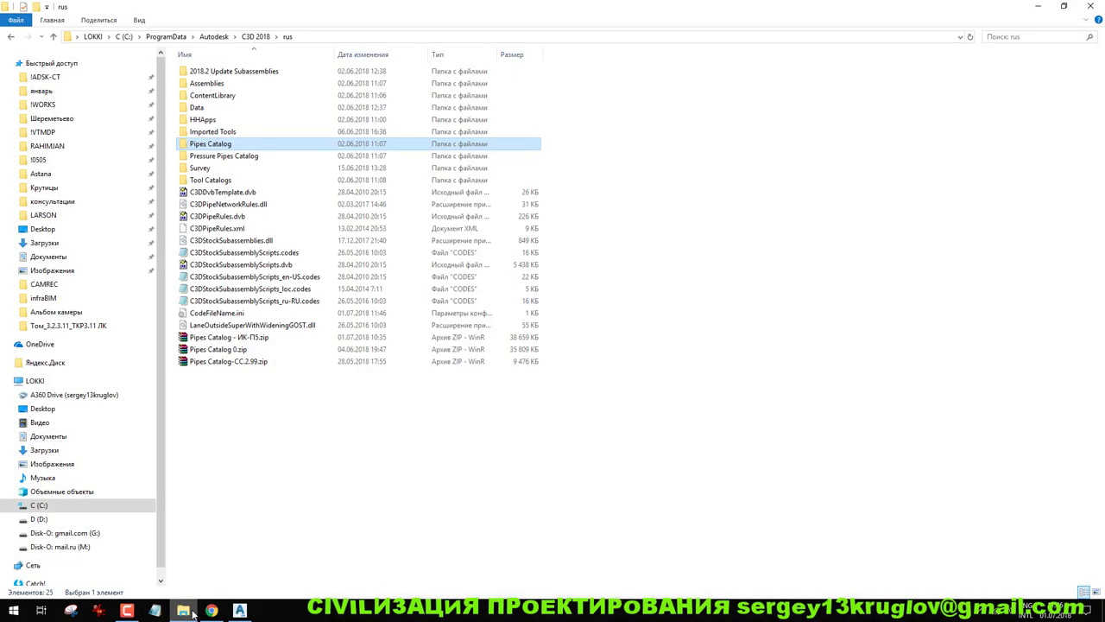
left_click(51, 118)
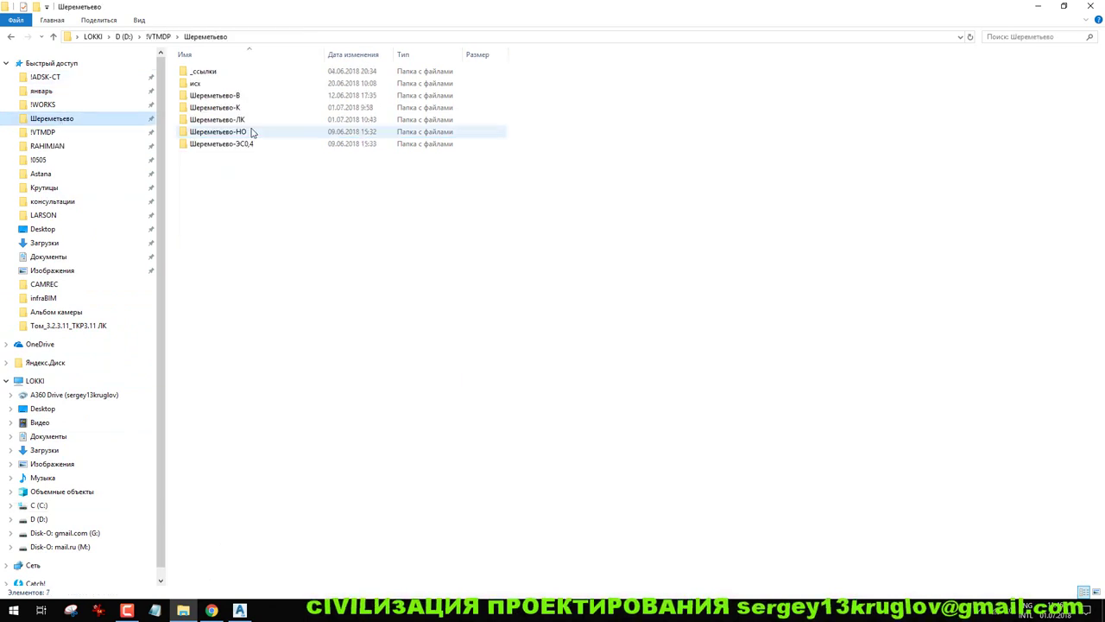
double_click(237, 86)
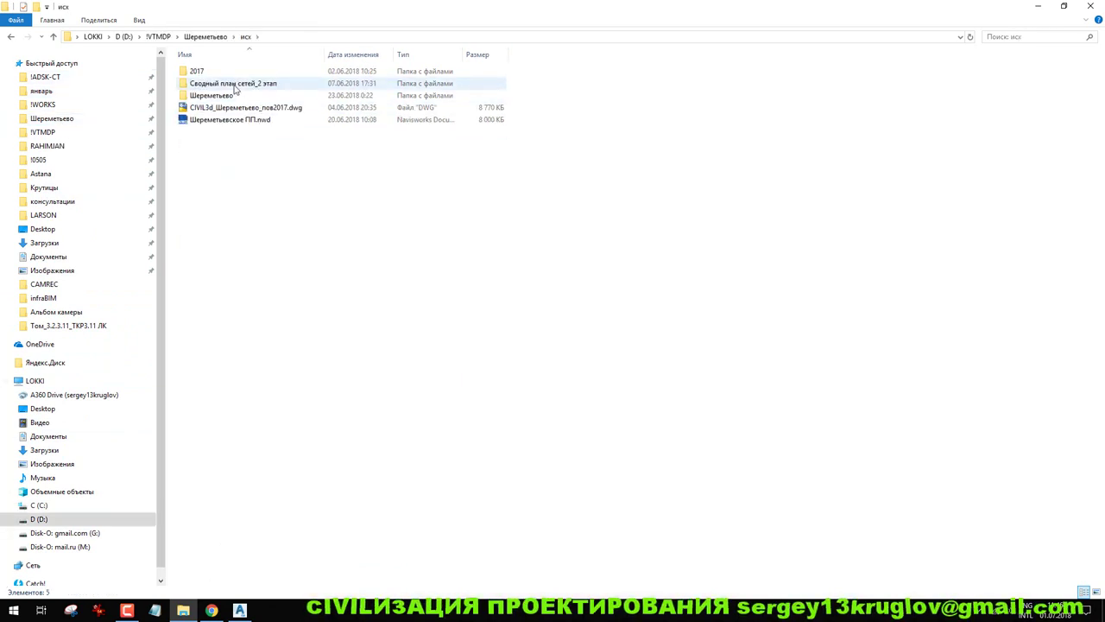
double_click(256, 97)
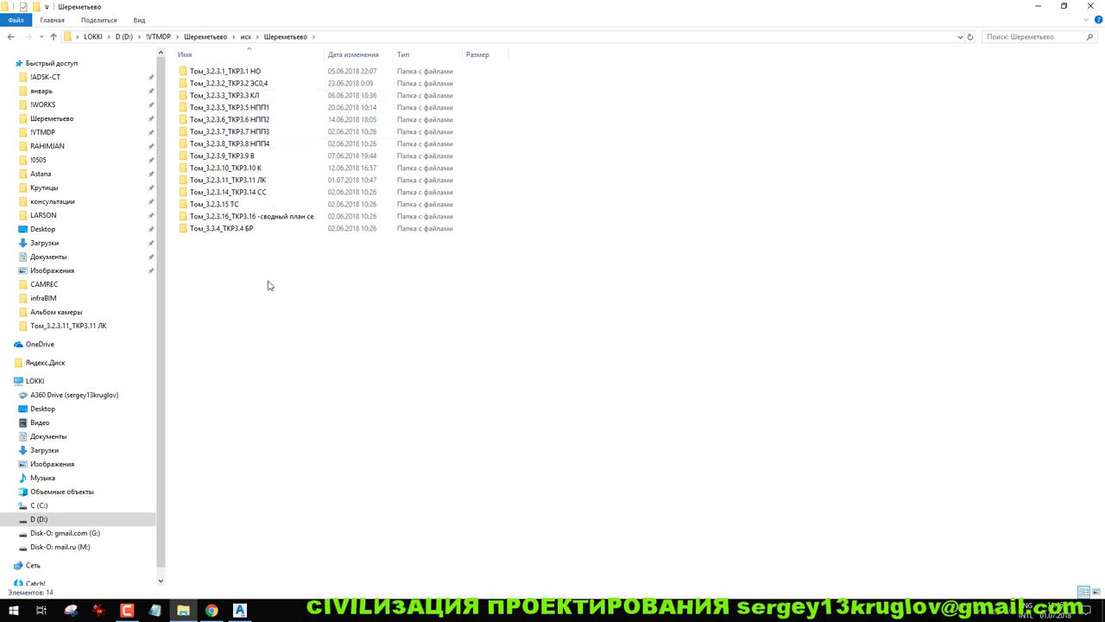
double_click(279, 180)
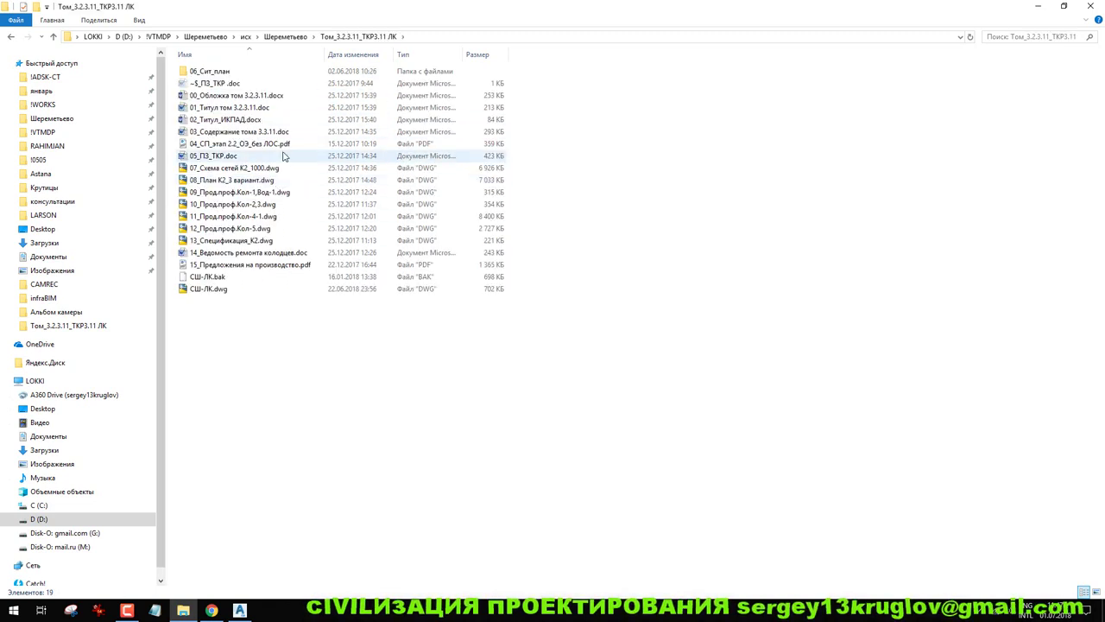
double_click(280, 158)
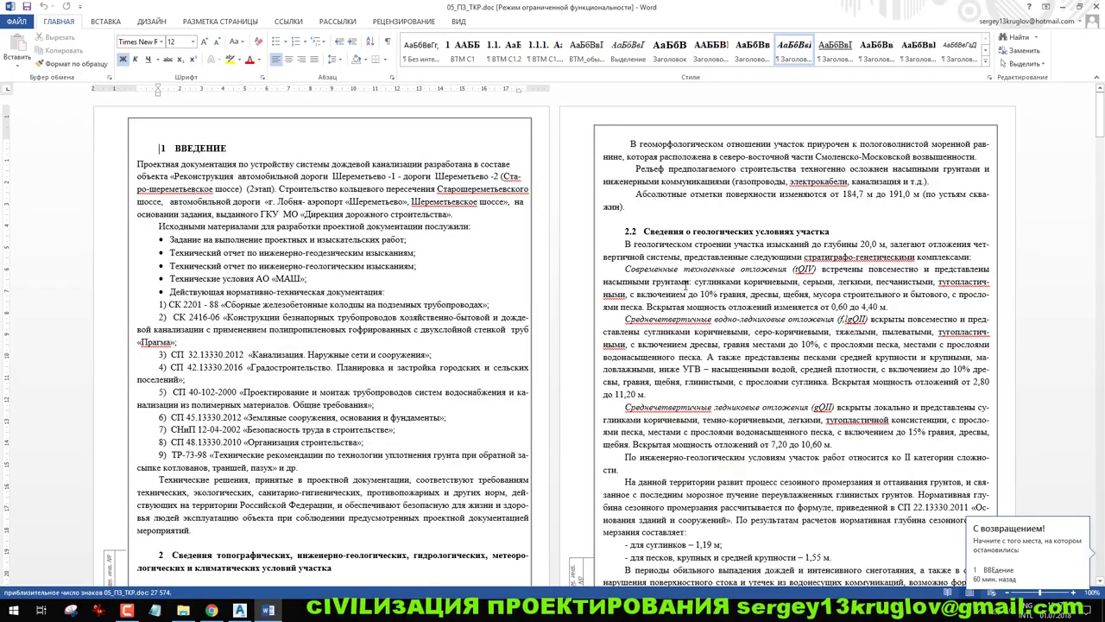
Copy the pipe name "Труба полипропиленовая безнапорная гофрированная" from item 1 of the section 14 table
left_click_drag(1101, 110, 1100, 536)
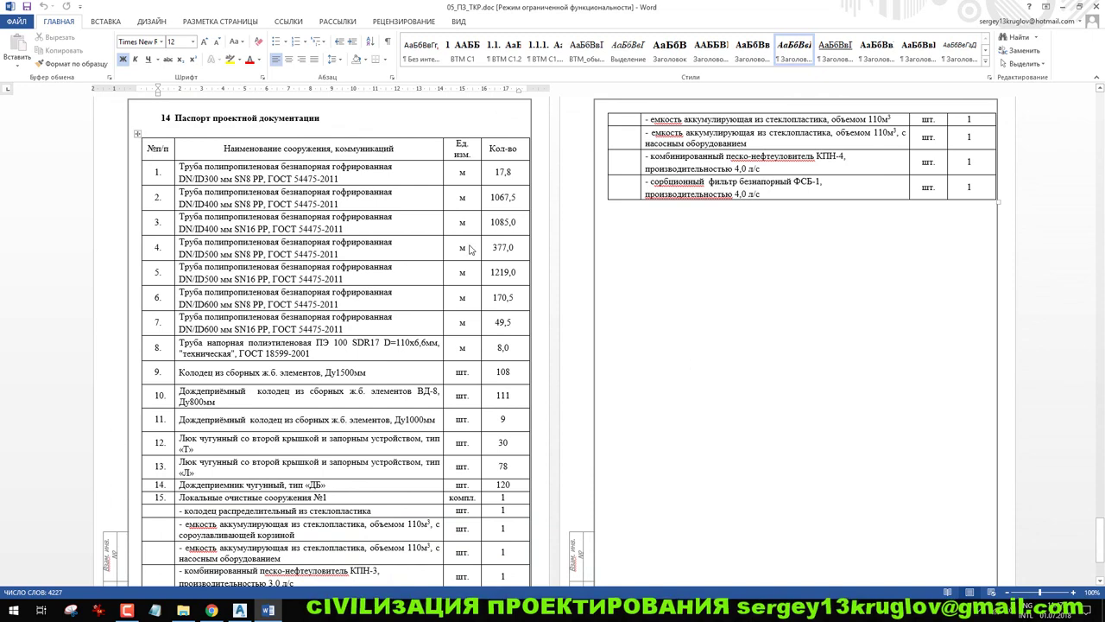
left_click_drag(396, 169, 184, 164)
key("ctrl+c")
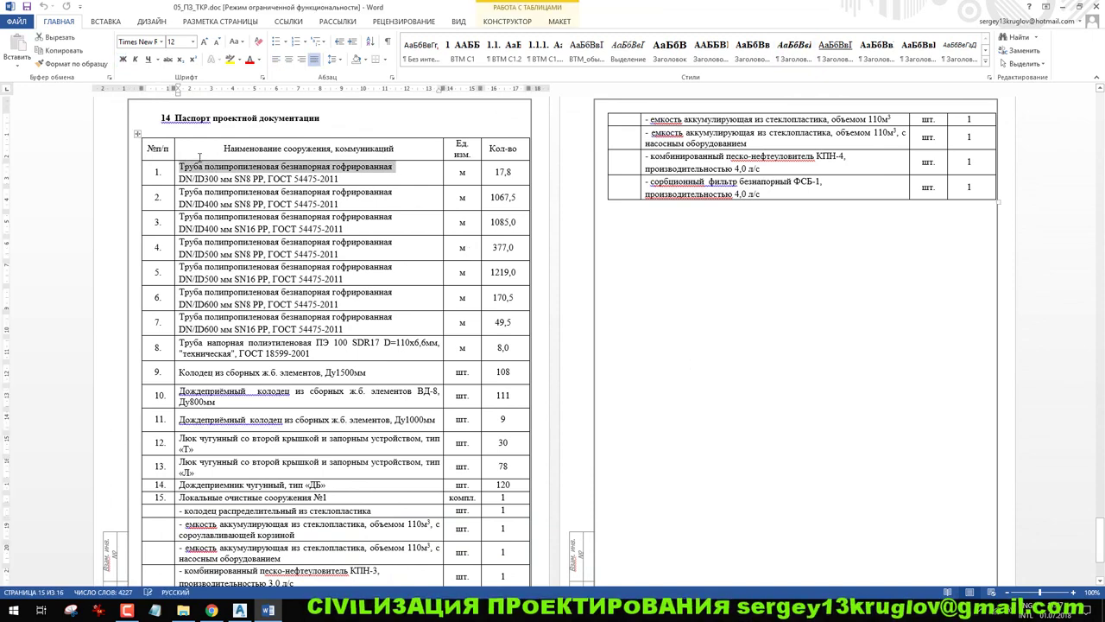
left_click(1065, 7)
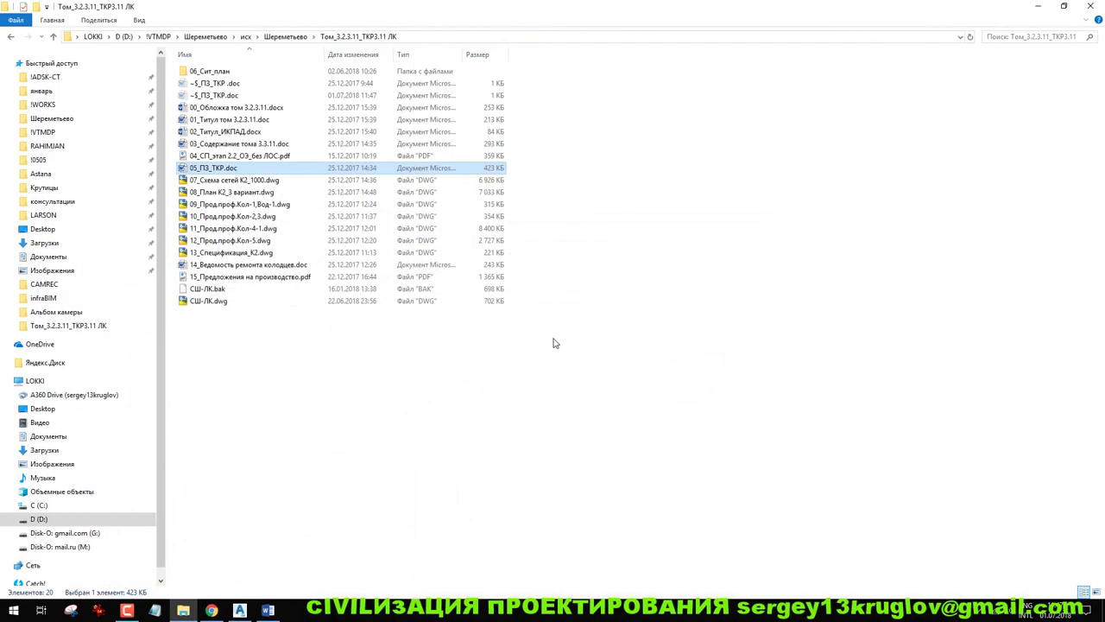
In Civil 3D, open the copper pipe family "СП 40-108-2004 Трубы медные" from the Part Builder pipe catalog for editing
left_click(239, 611)
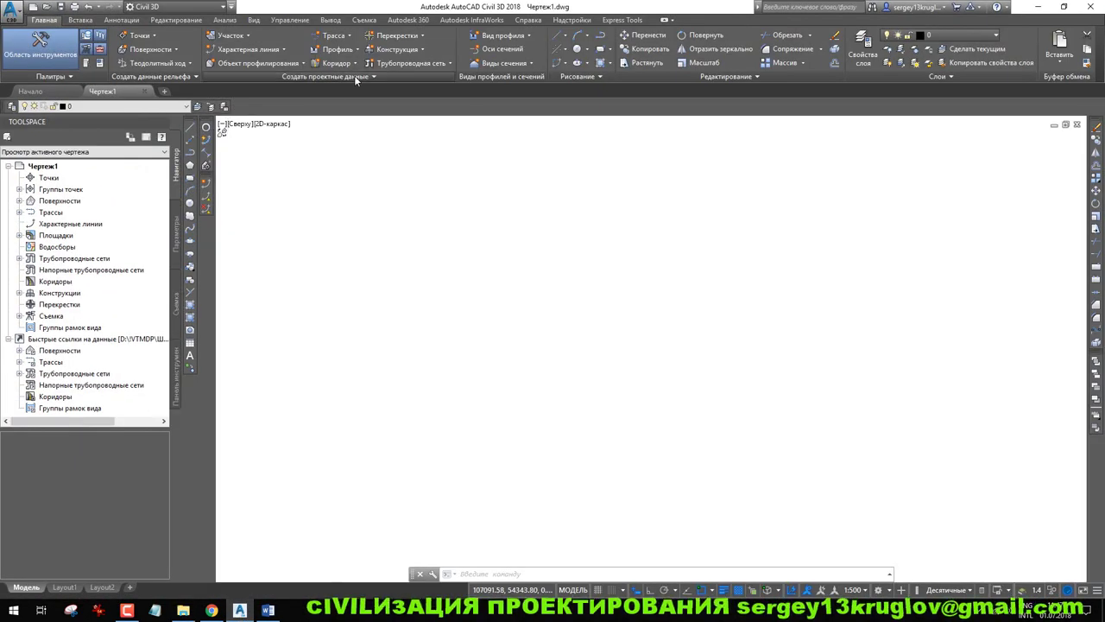
left_click(354, 76)
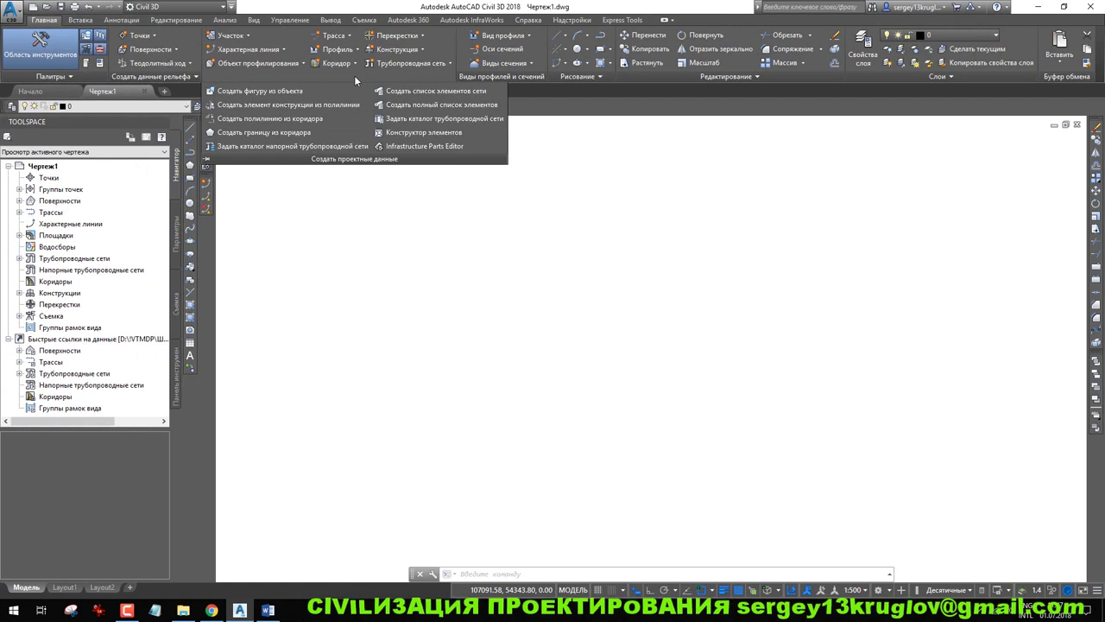
left_click(413, 133)
left_click_drag(559, 185, 417, 124)
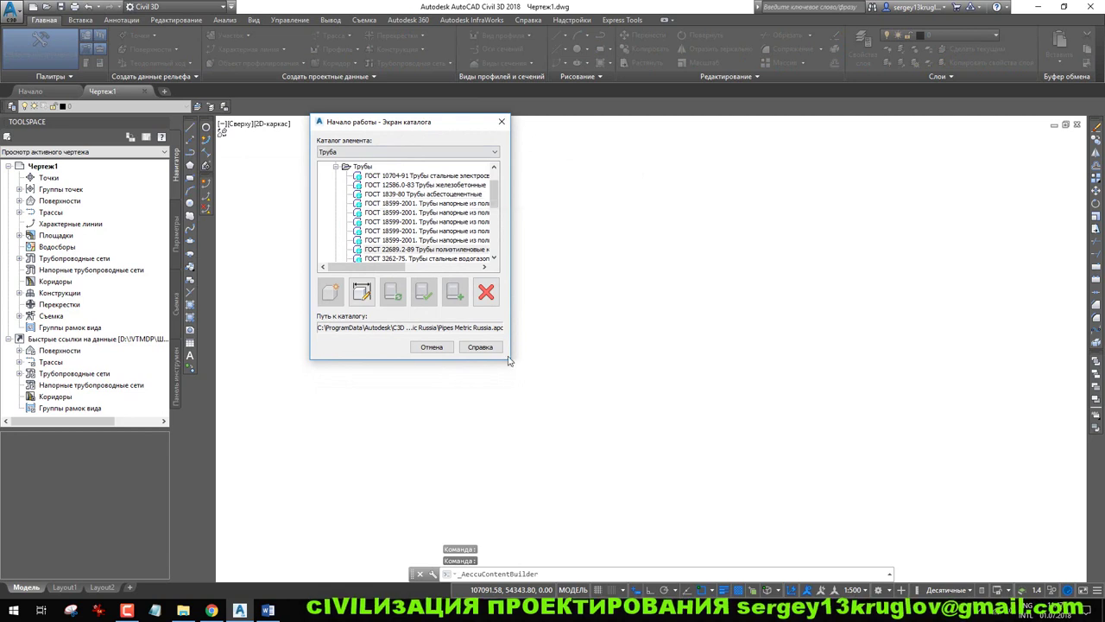
left_click_drag(372, 269, 392, 268)
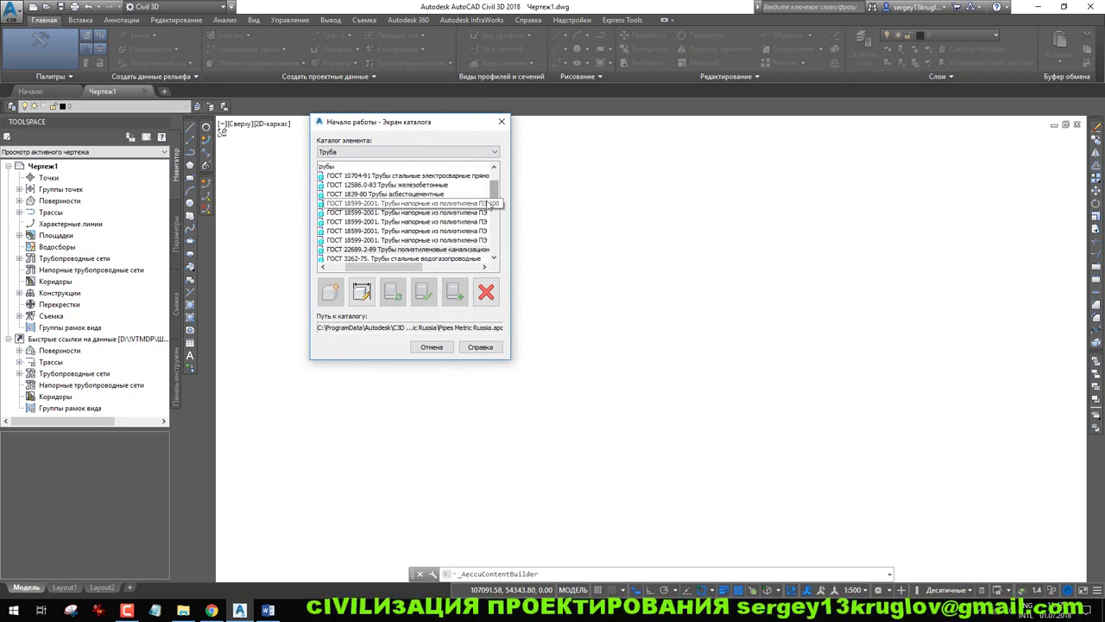
left_click_drag(499, 197, 506, 222)
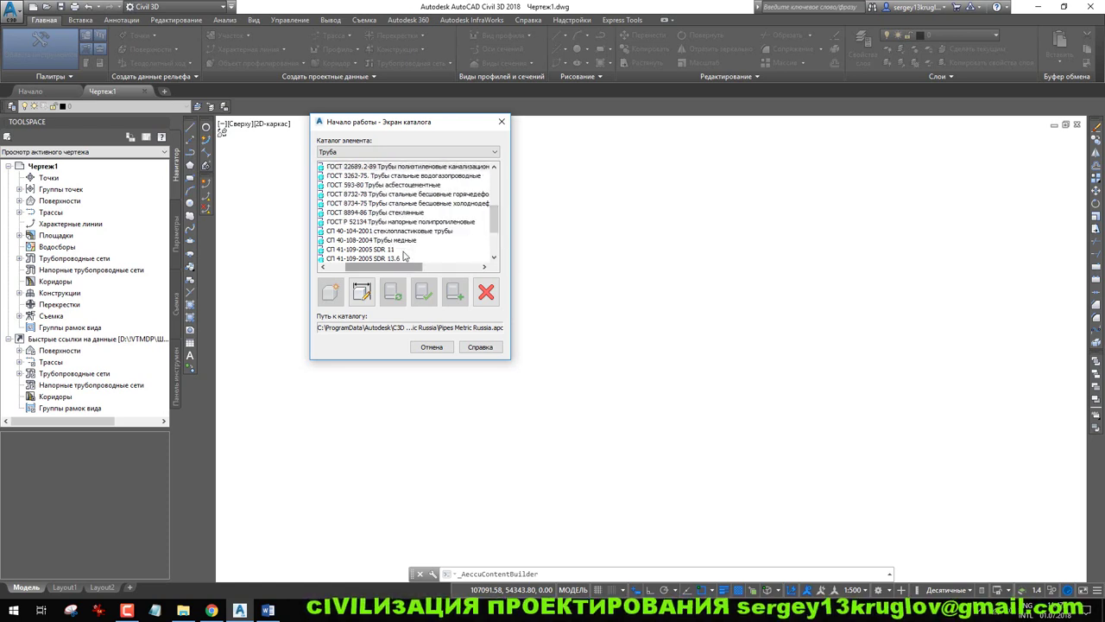
left_click(401, 233)
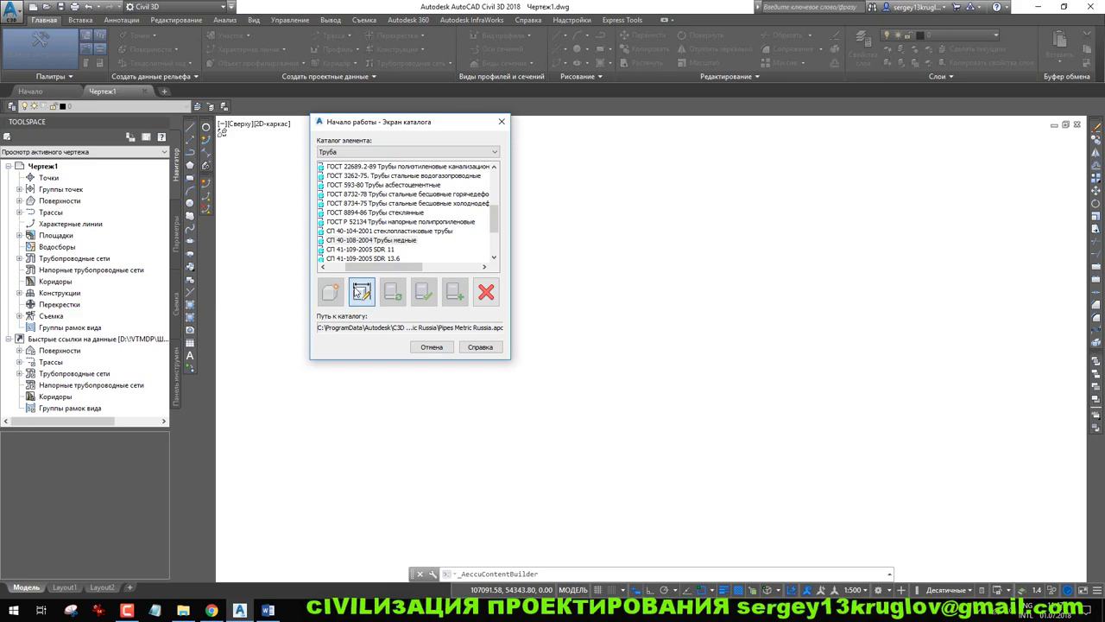
left_click(370, 295)
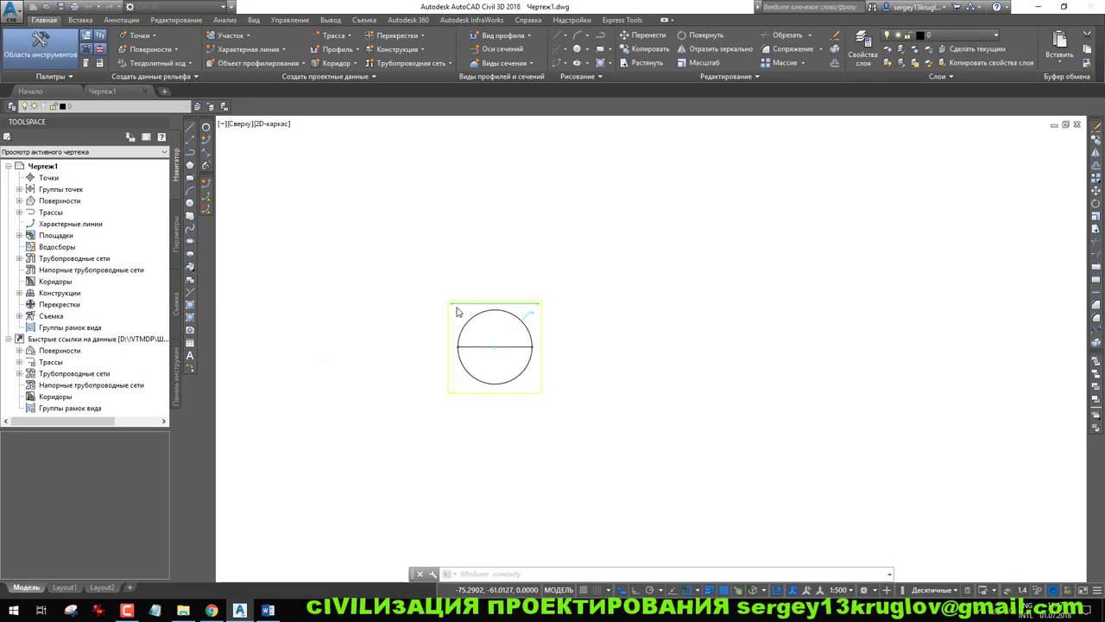
left_click(639, 331)
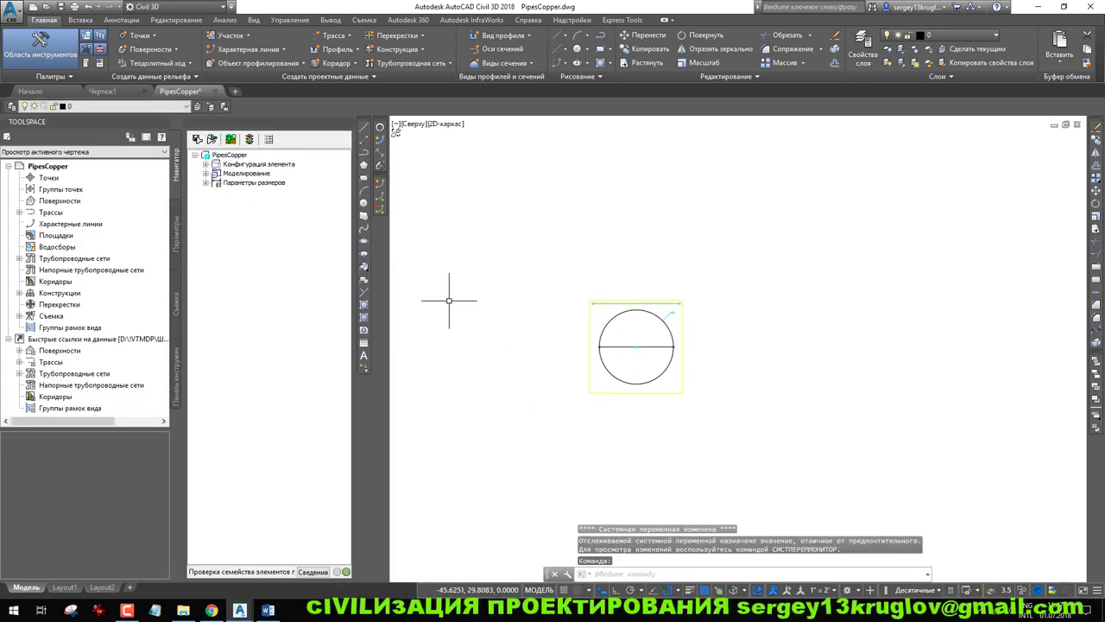
Rename the "СП 40-108-2004 Трубы медные" entry in the part configuration to "Труба полипропиленовая безнапорная гофрированная" using the copied name
left_click(206, 164)
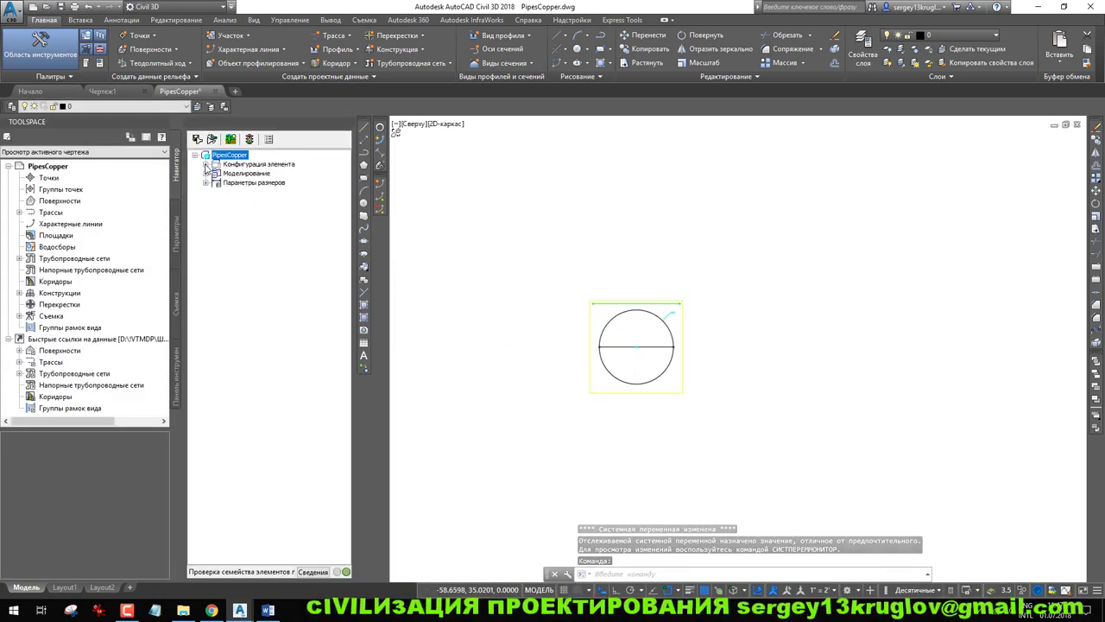
left_click(285, 173)
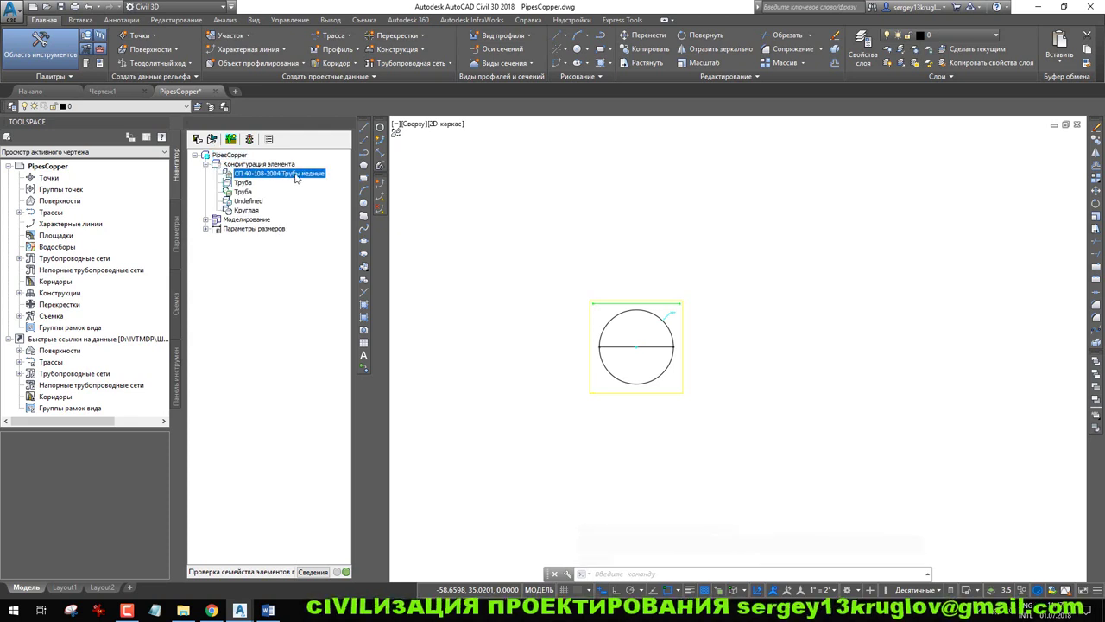
left_click(290, 175)
key("ctrl+v")
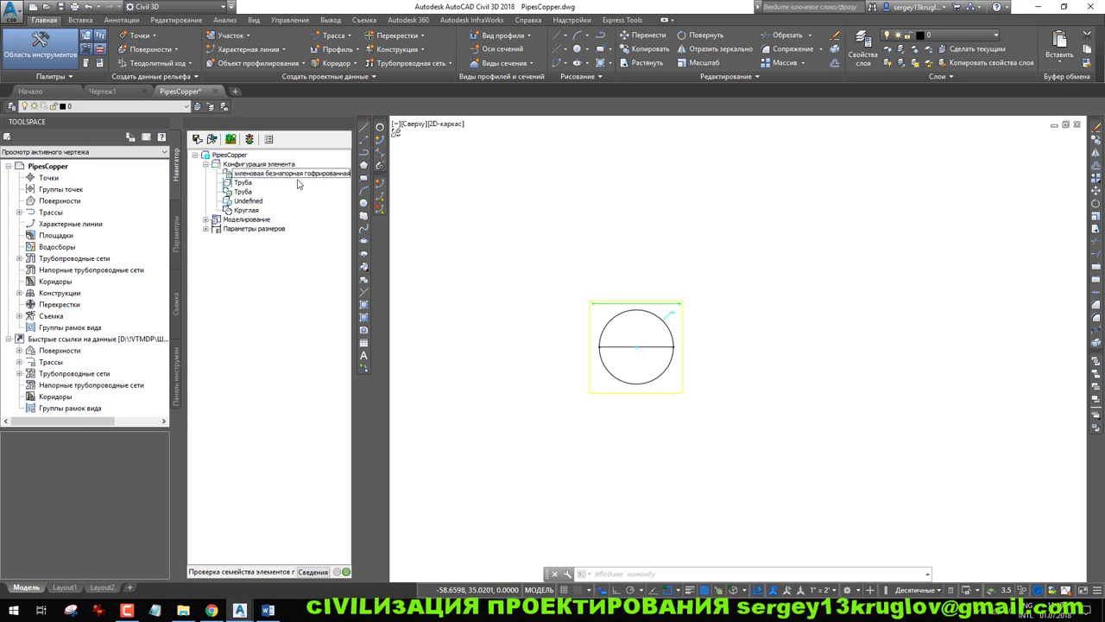
key("Return")
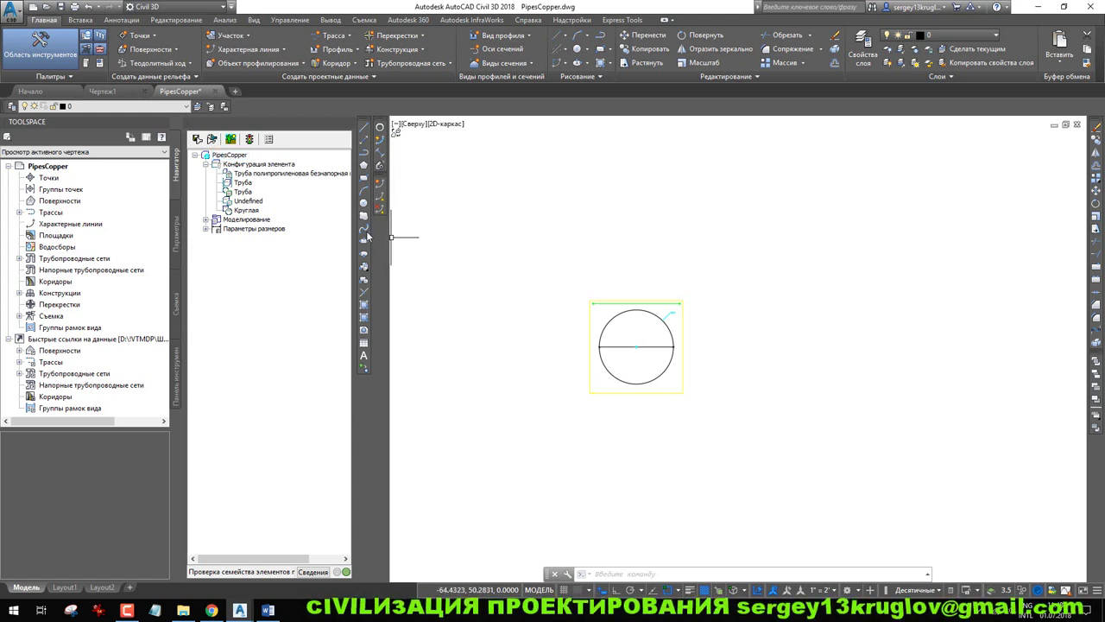
mouse_move(356, 209)
left_mouse_down()
mouse_move(505, 216)
mouse_move(205, 223)
left_mouse_up()
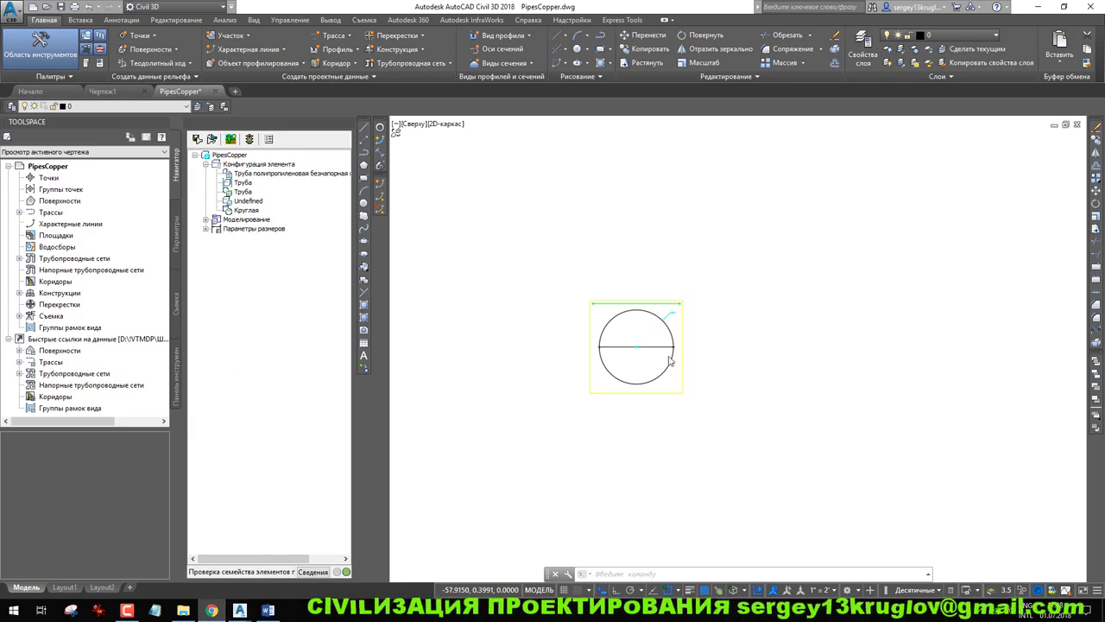
In Chrome, open the bookmarked YouTube webinar "Конструктор элементов Создание труб и колодцев для AutoCAD Civil 3D" and skip to about 33:33
left_click(1033, 8)
left_click(1038, 8)
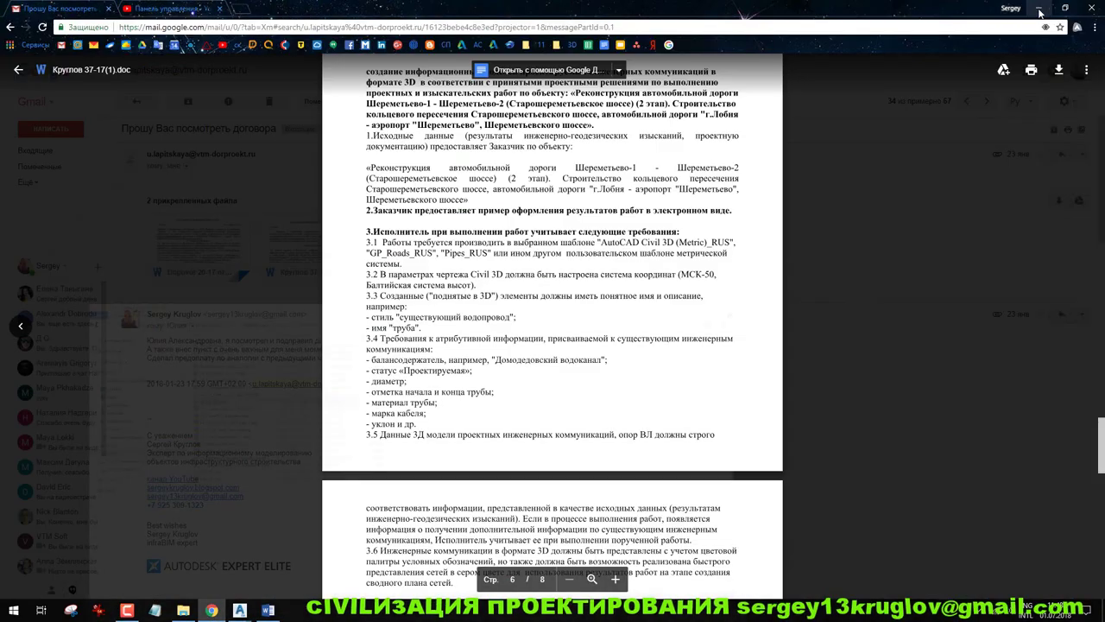
left_click(885, 212)
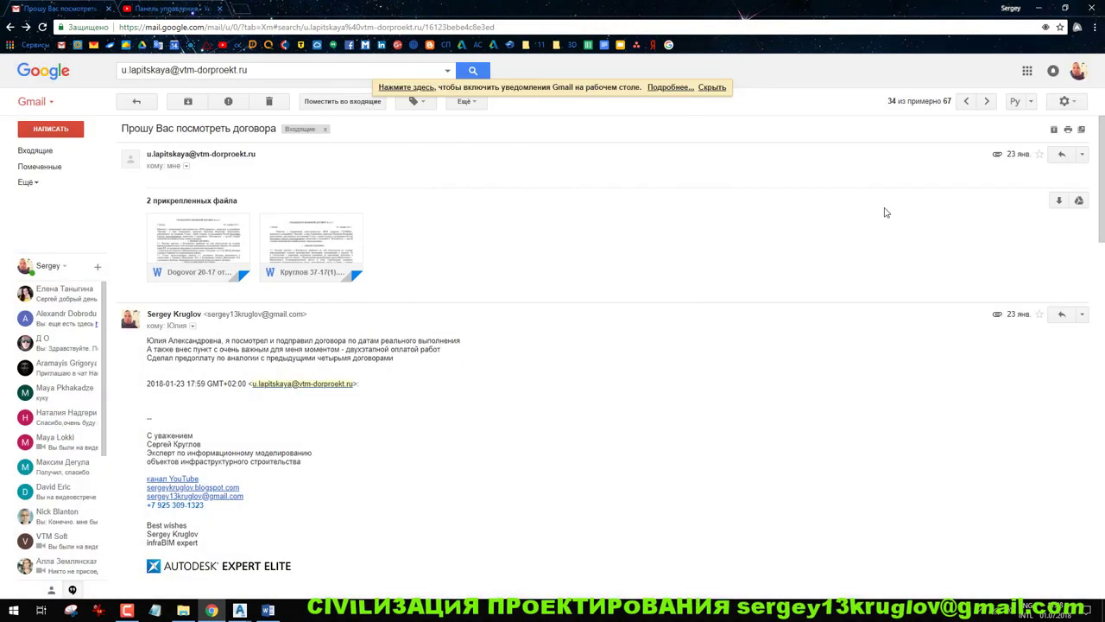
left_click(185, 8)
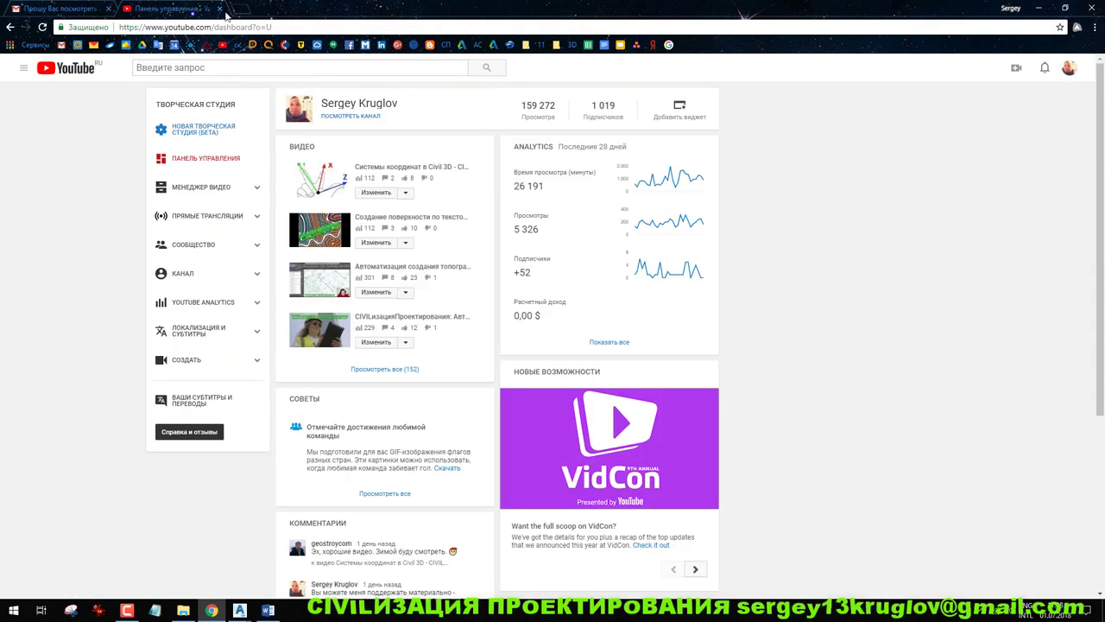
left_click(532, 44)
mouse_move(573, 45)
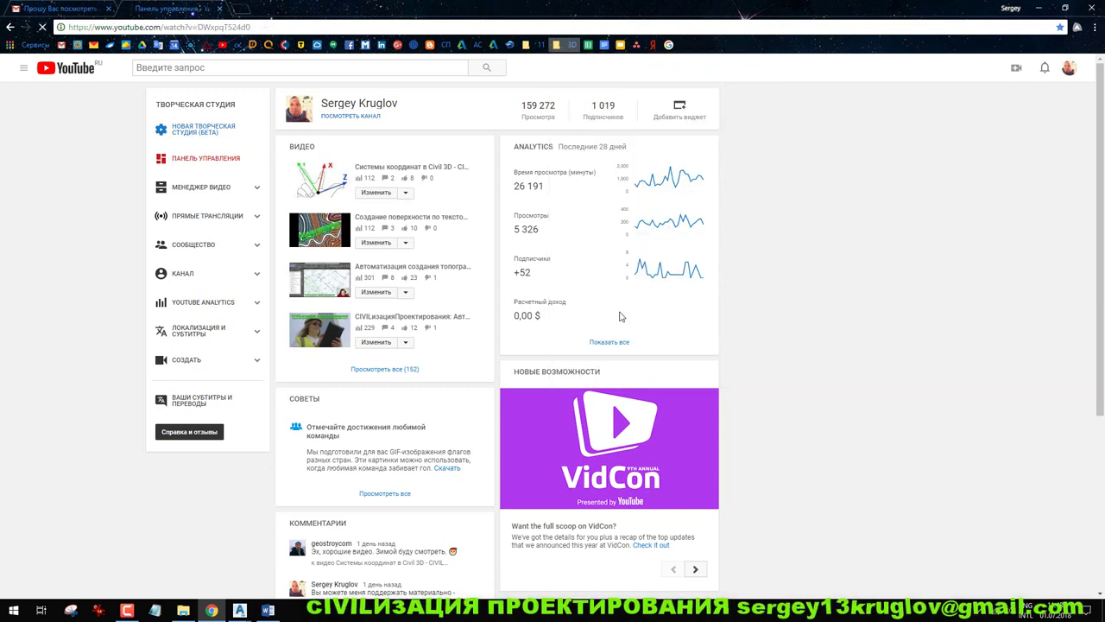
left_click(620, 314)
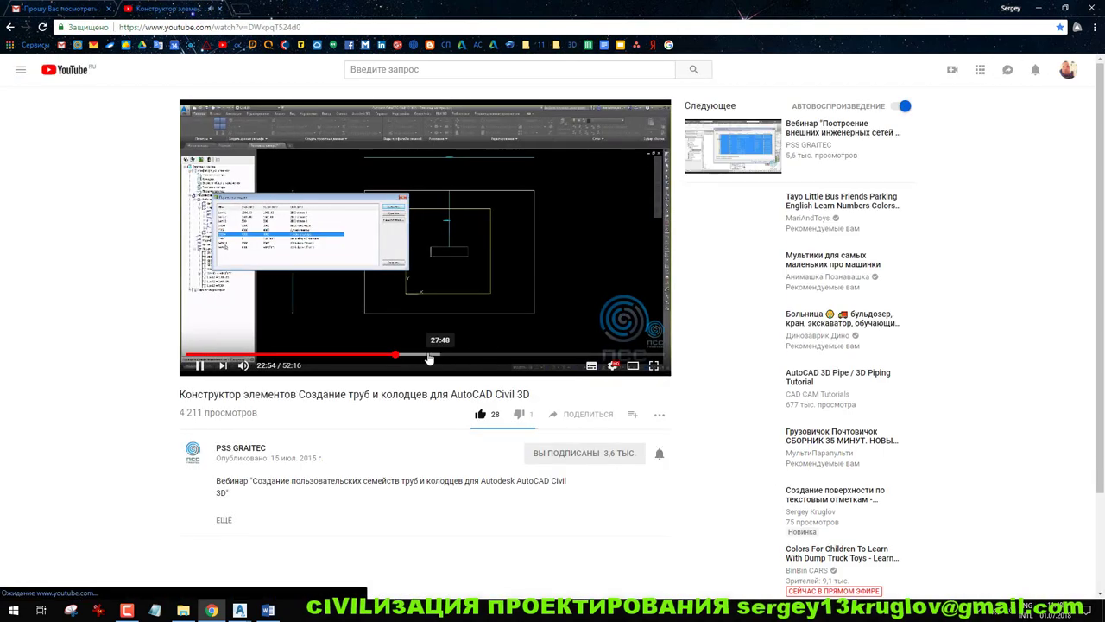
left_click(493, 355)
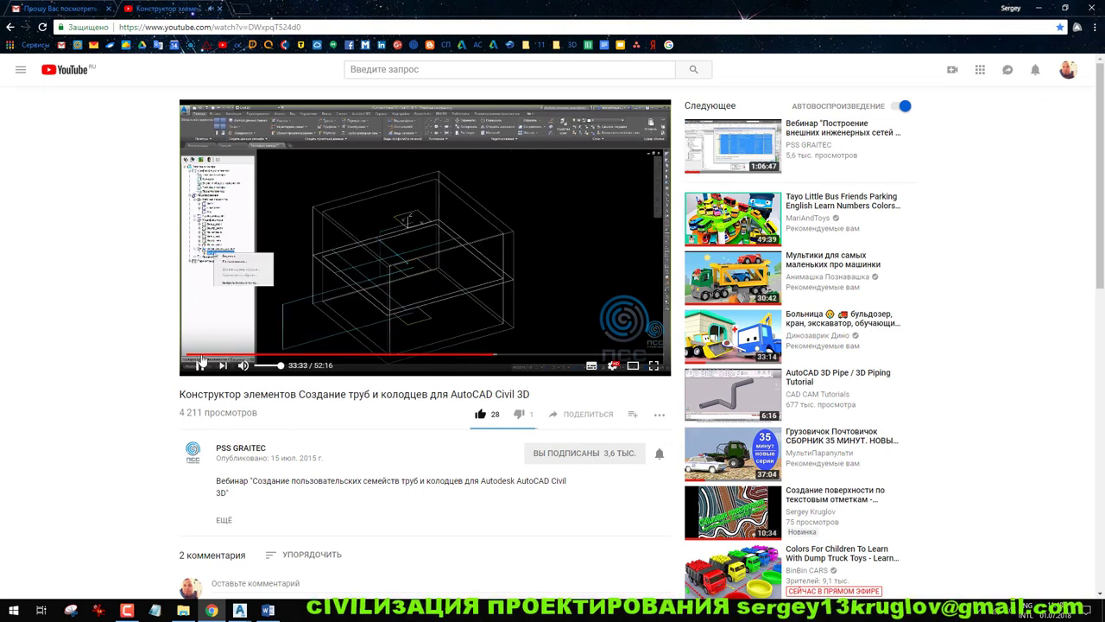
Open the bookmarked blog article on adding pipe wall thickness and examine its sections on the outer circle, concentric constraint and diameter dimension
left_click(557, 46)
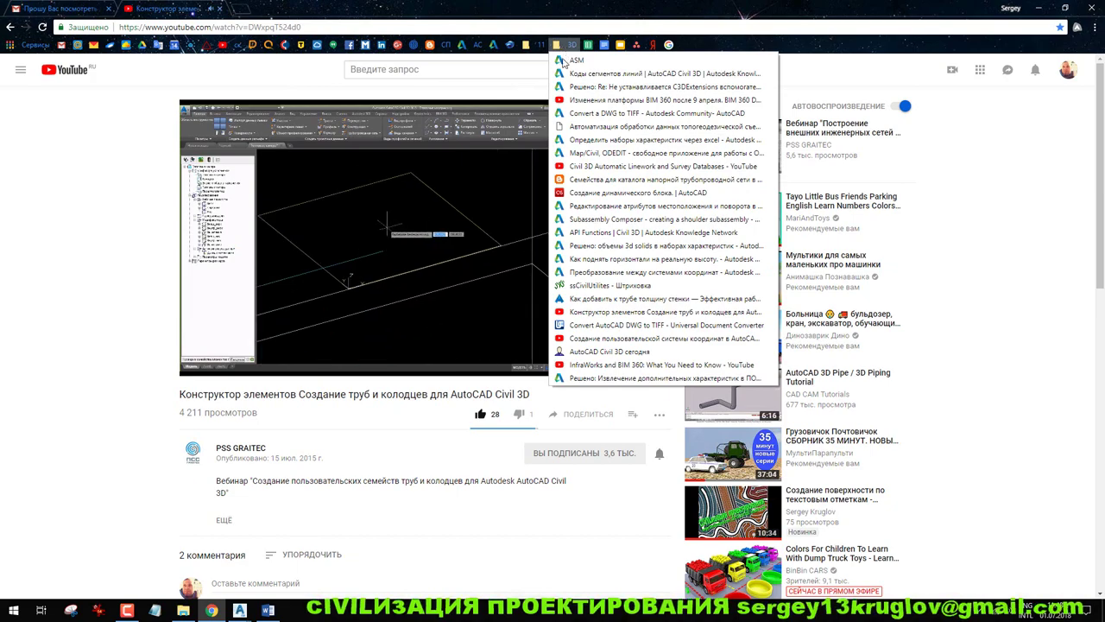
left_click(615, 297)
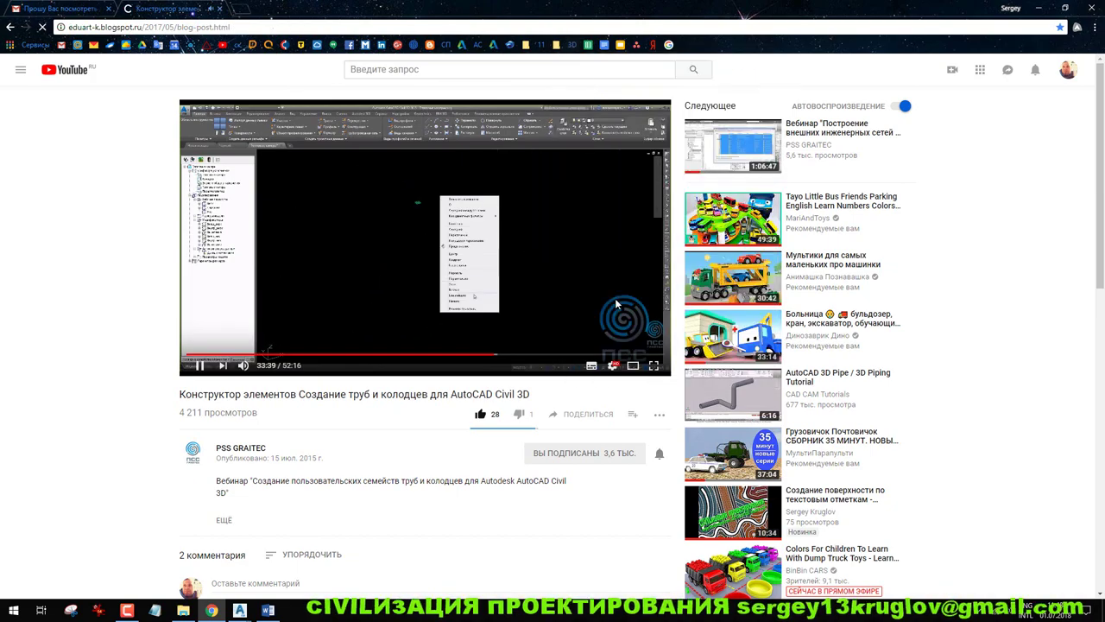
scroll(583, 251, "down", 20)
scroll(589, 257, "down", 10)
scroll(626, 262, "up", 8)
scroll(626, 261, "down", 8)
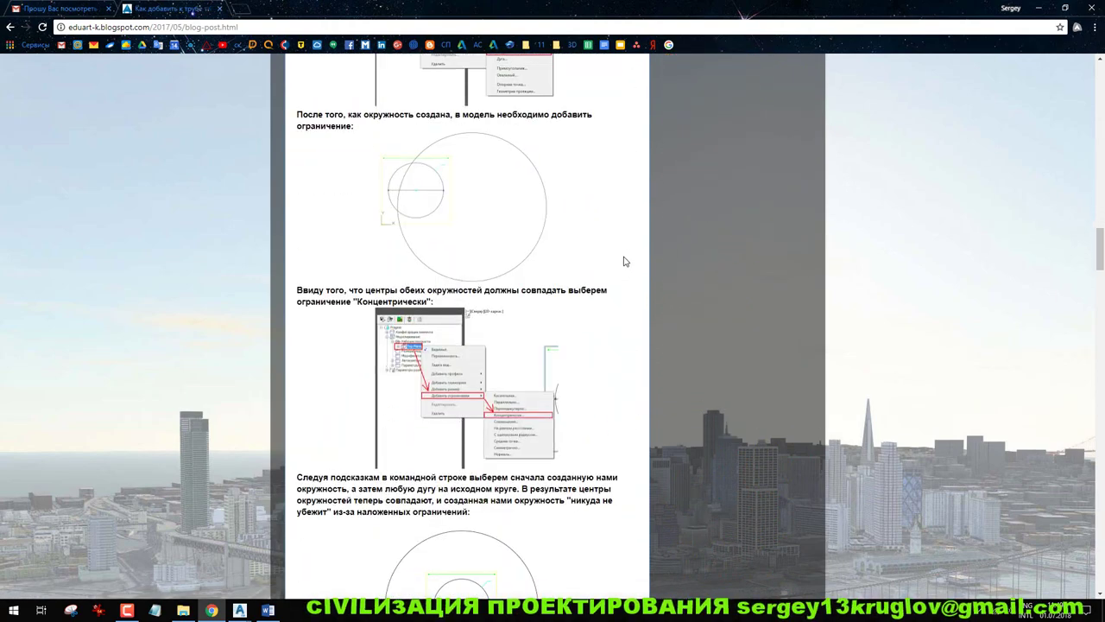
scroll(636, 243, "down", 6)
scroll(555, 249, "down", 1)
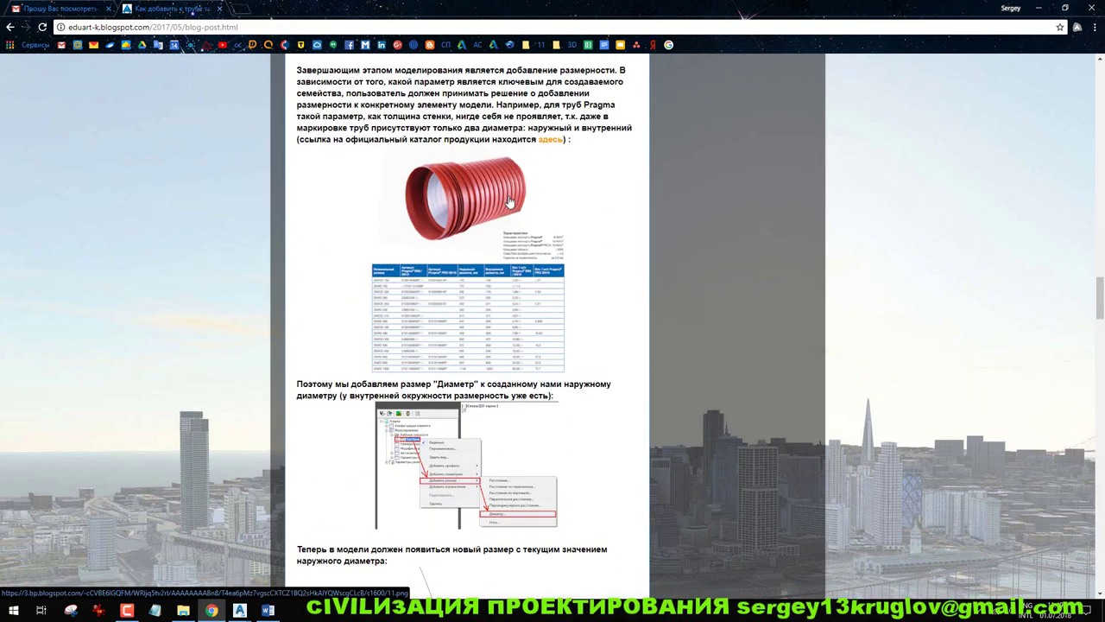
Review the article's sections on model parameters, size configuration, editing the PID and BdyD2 values, and saving the part family
scroll(482, 234, "down", 3)
scroll(482, 233, "down", 14)
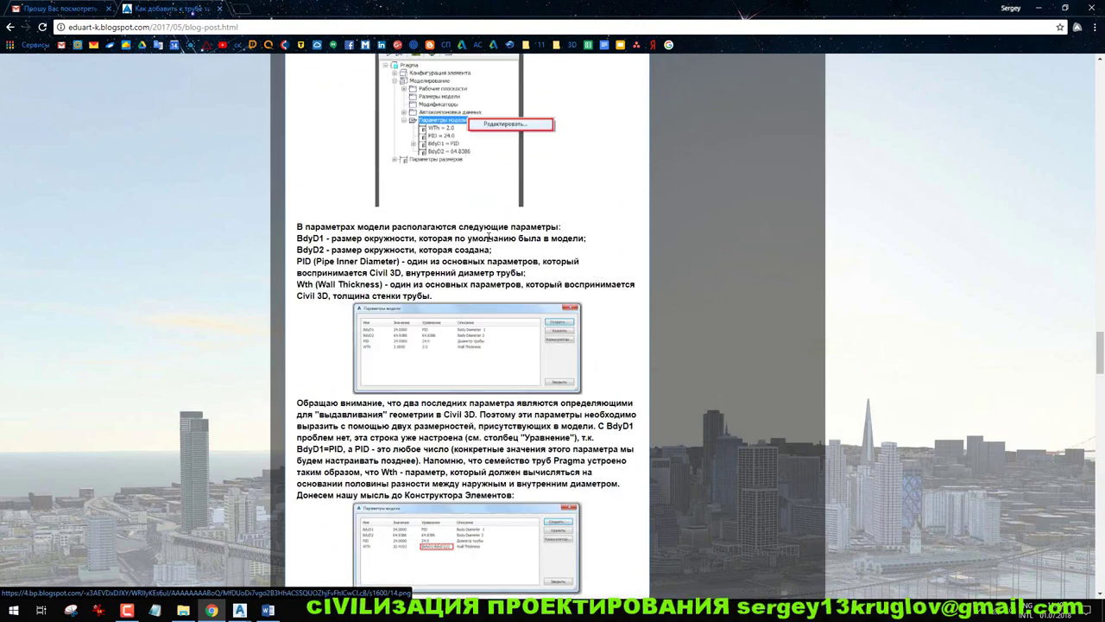
scroll(490, 249, "down", 20)
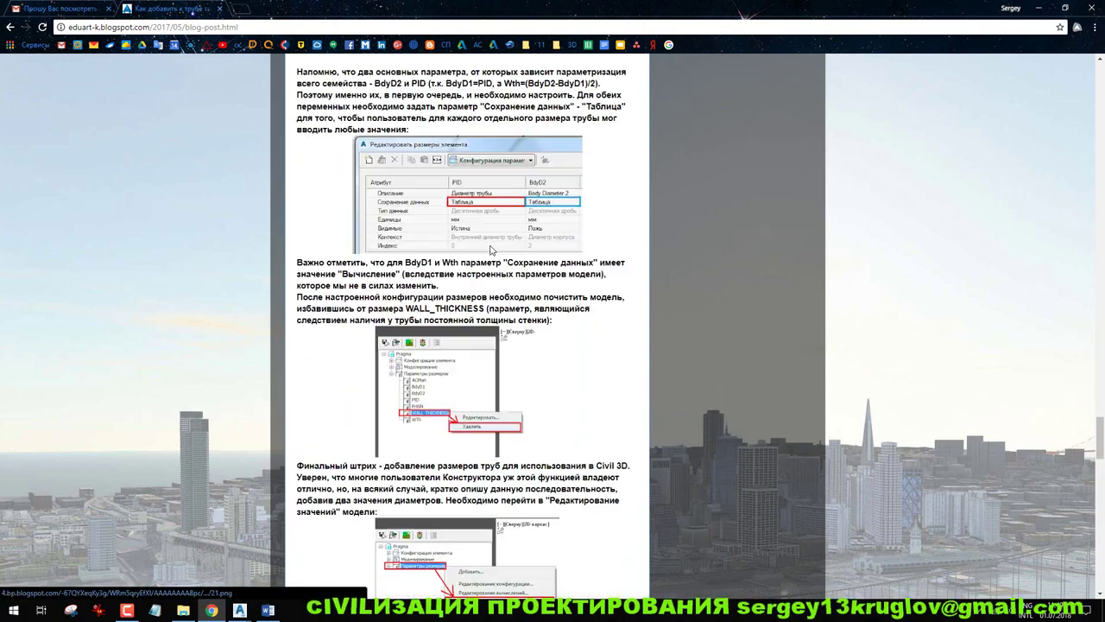
scroll(489, 259, "down", 10)
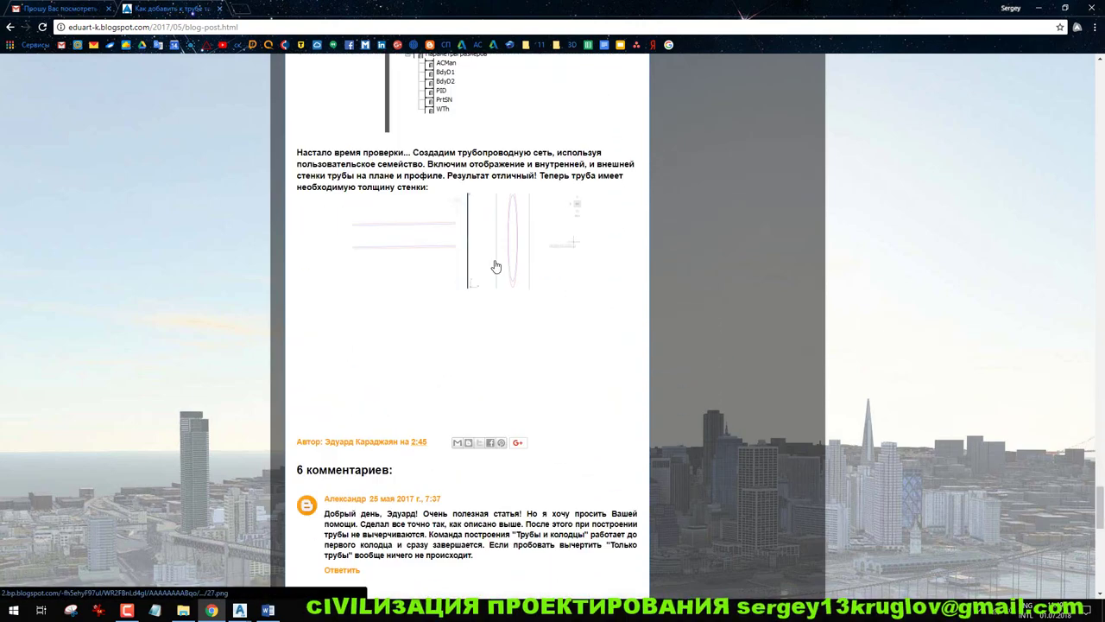
scroll(509, 254, "up", 5)
scroll(509, 255, "up", 6)
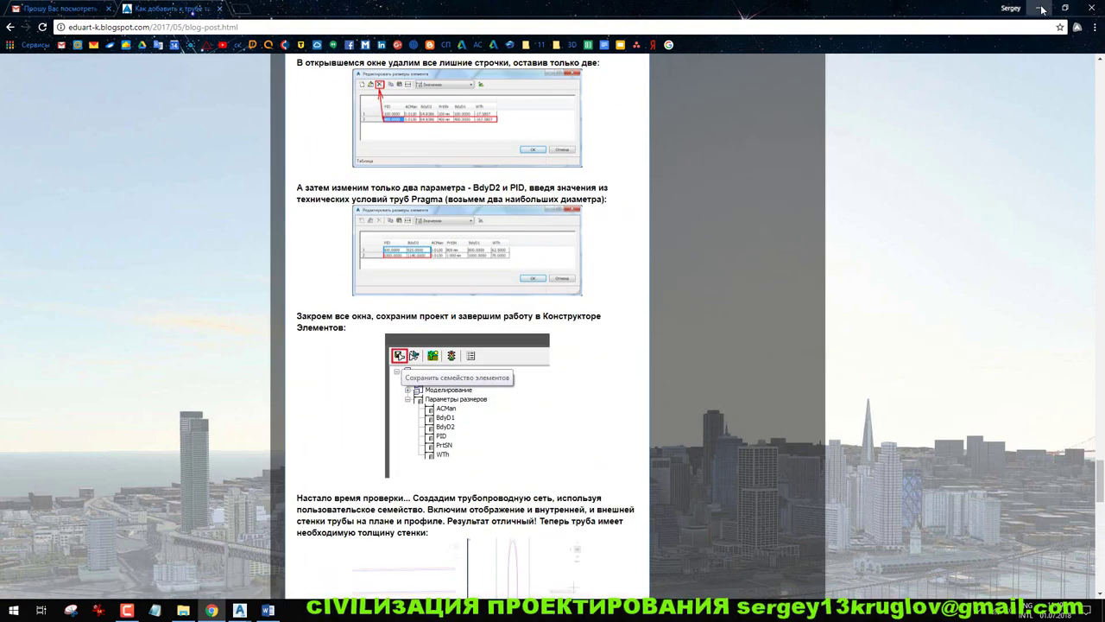
left_click(1042, 9)
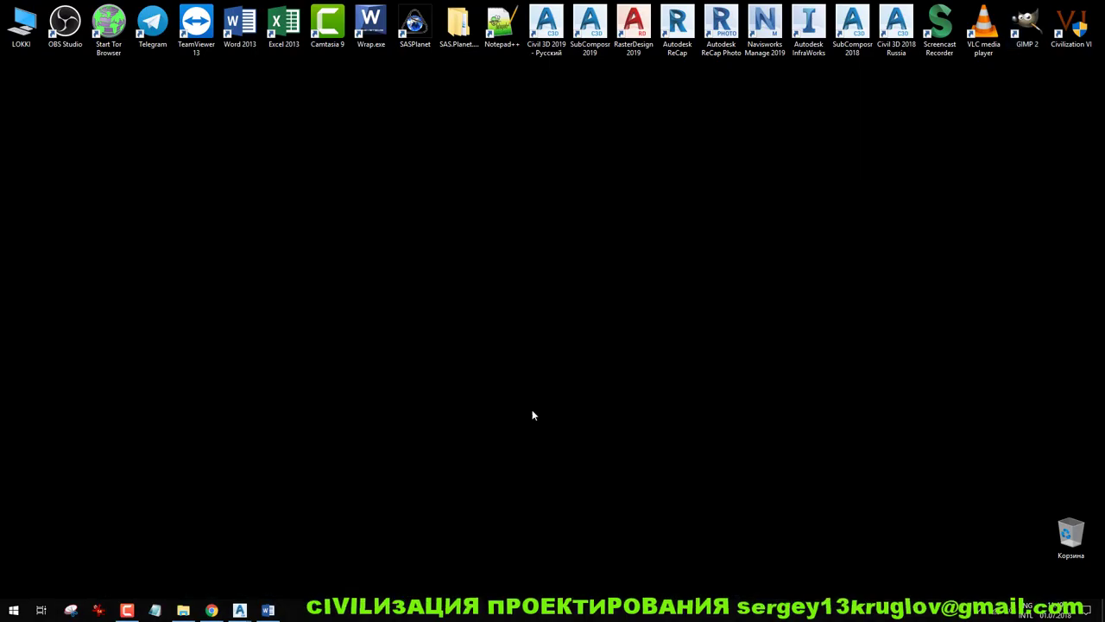
Switch back to the PipesCopper part in Civil 3D, open its size parameter values table through ACMan, and widen the table window
mouse_move(239, 610)
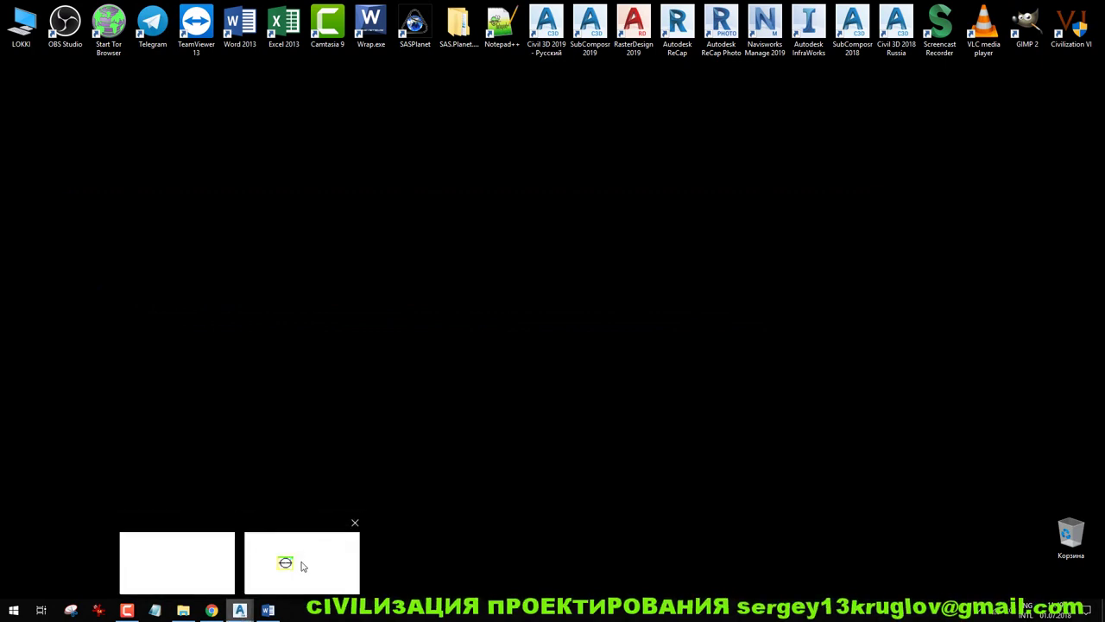
left_click(306, 560)
left_click(765, 17)
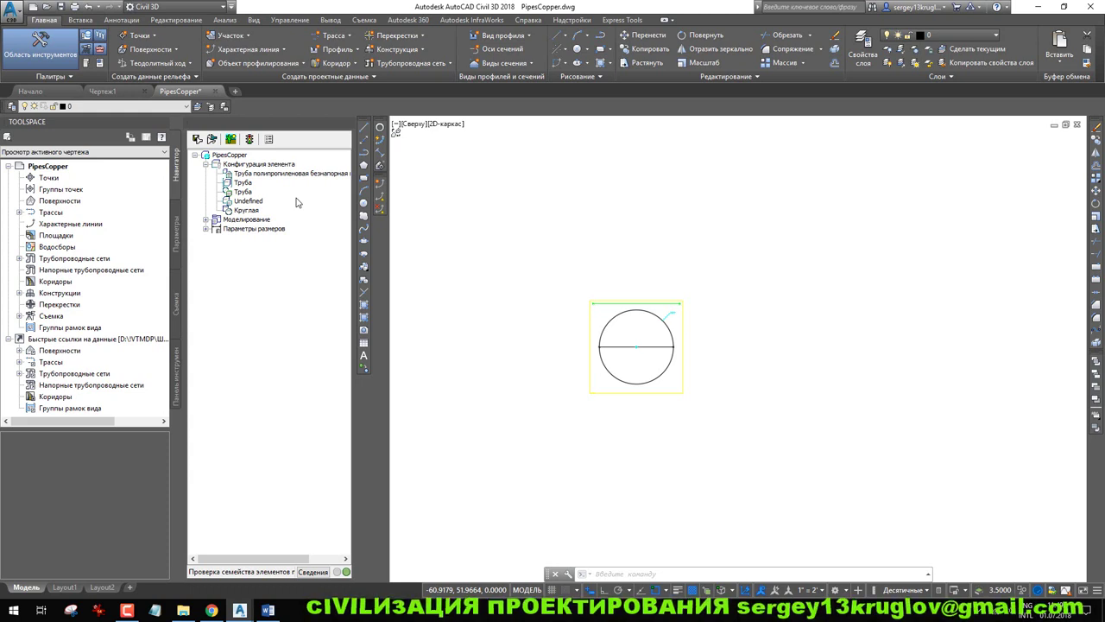
left_click(204, 230)
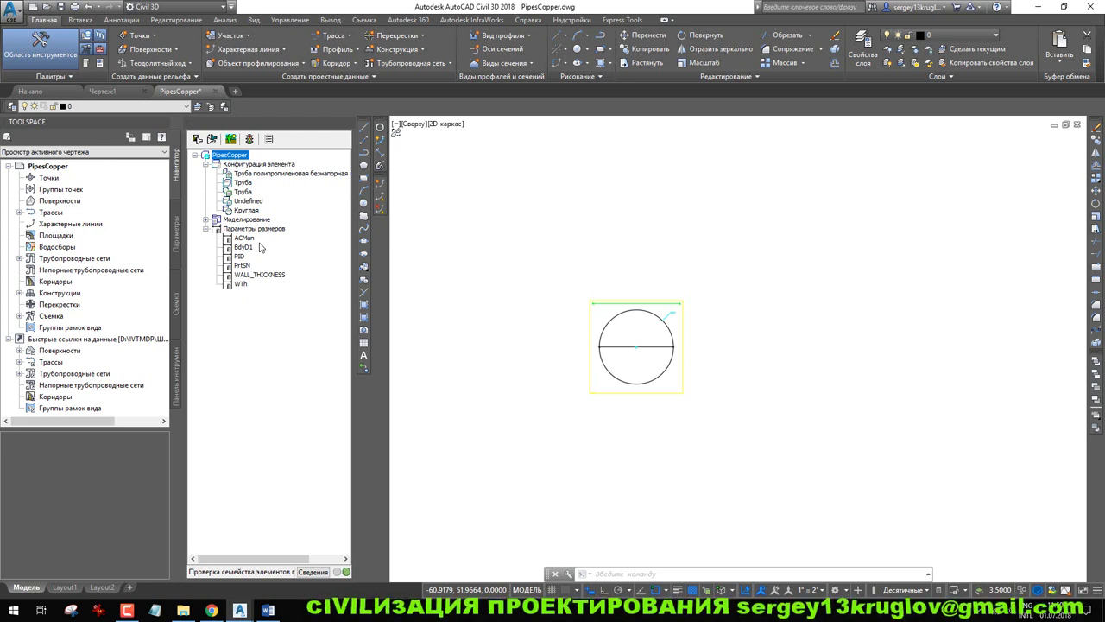
left_click(244, 238)
right_click(247, 242)
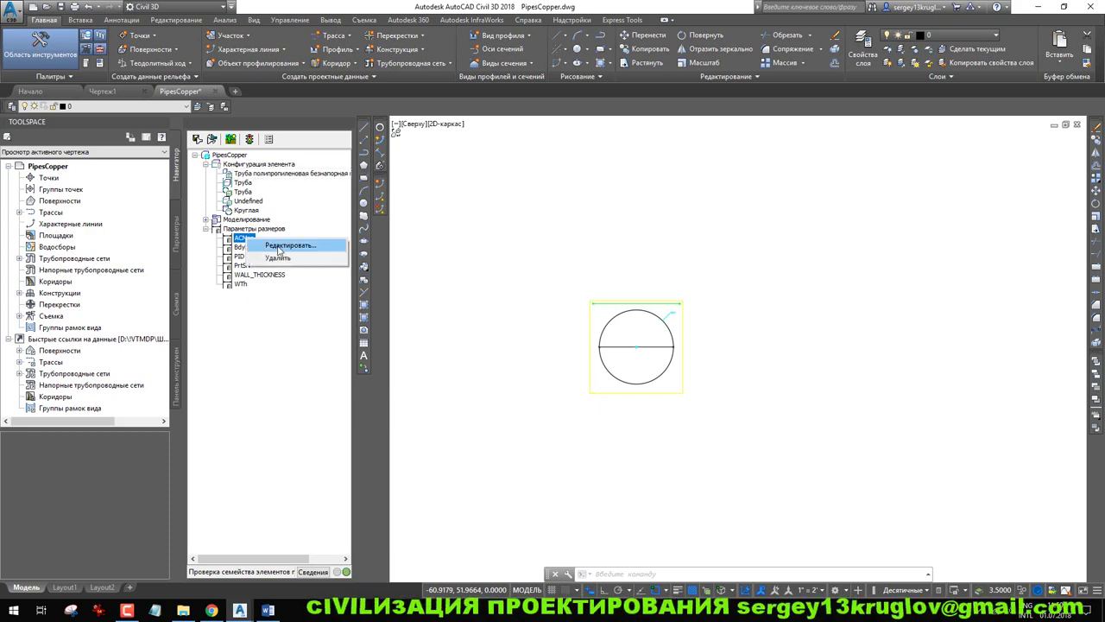
left_click(281, 246)
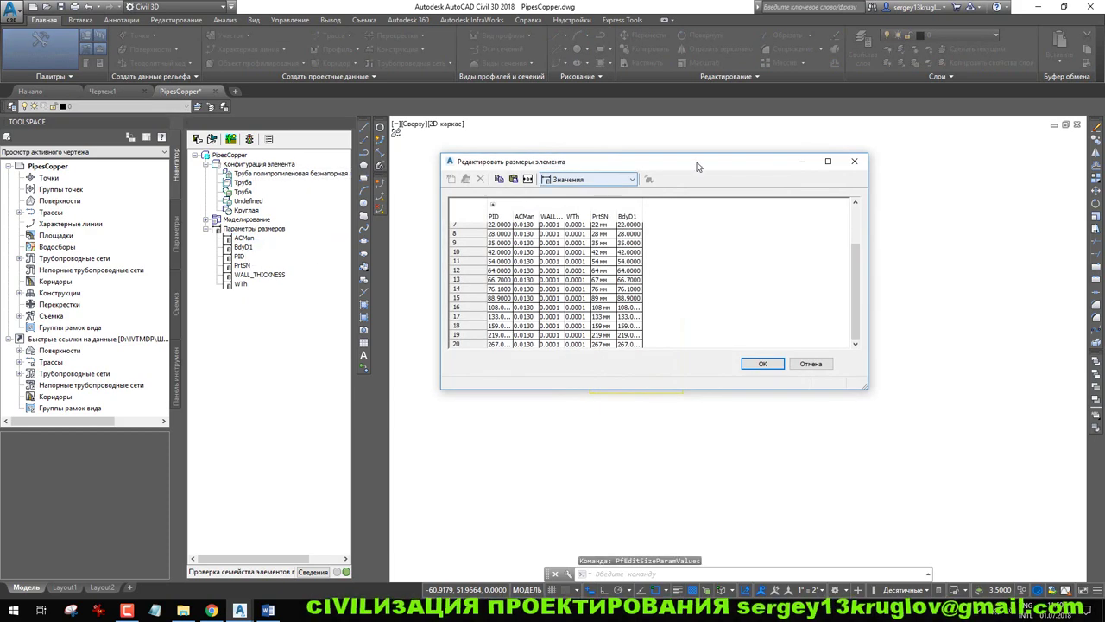
left_click_drag(698, 162, 558, 97)
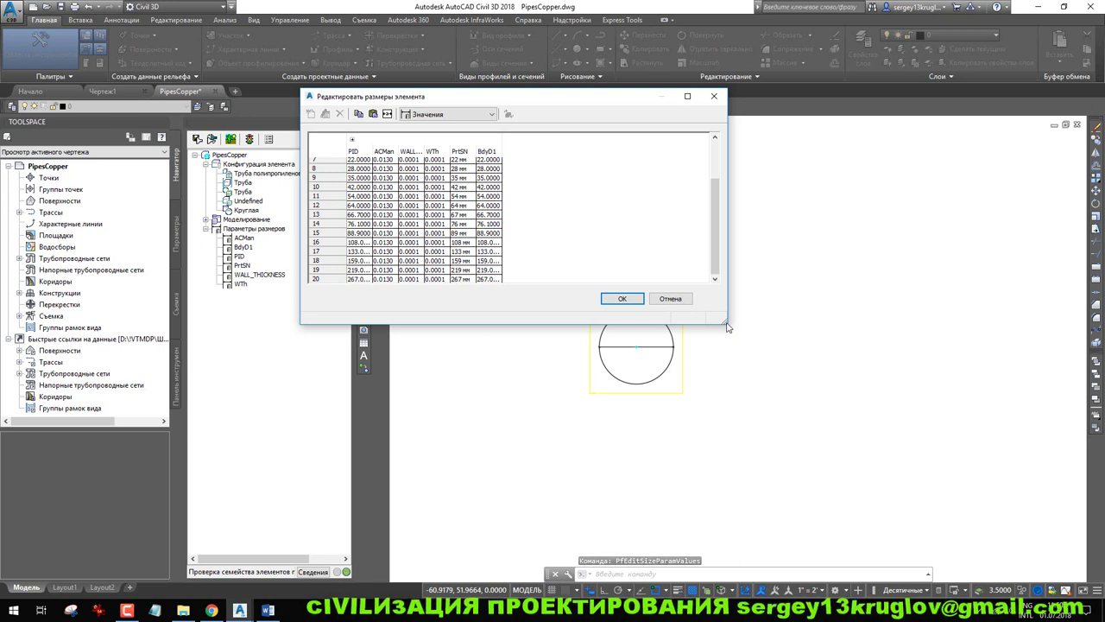
left_click_drag(727, 325, 850, 417)
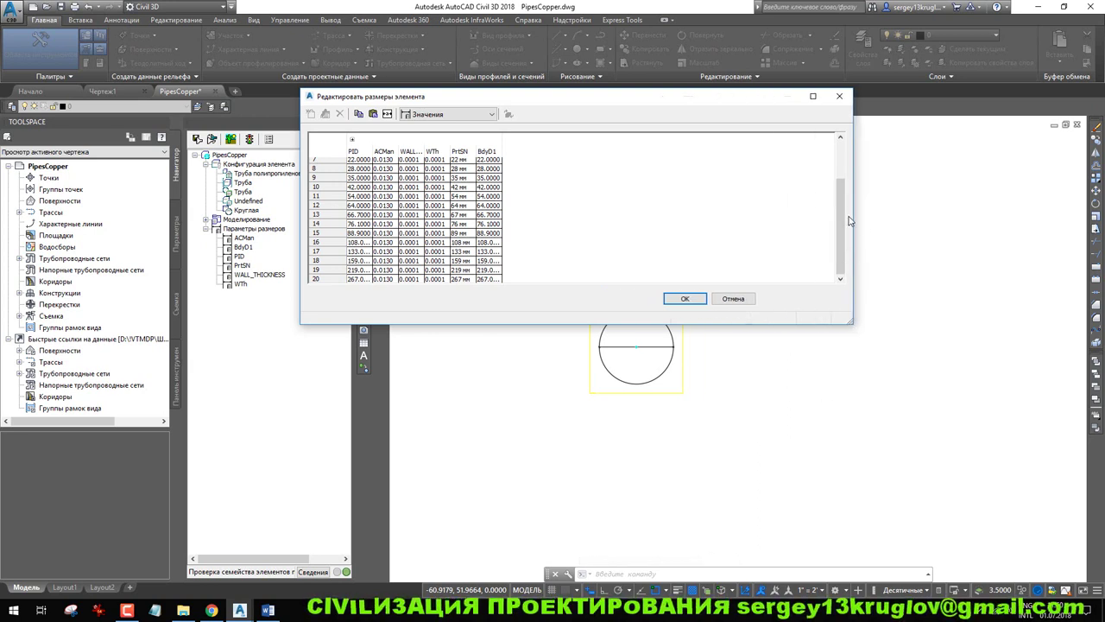
Delete every size row from the table except the 6 mm row
left_click(348, 277)
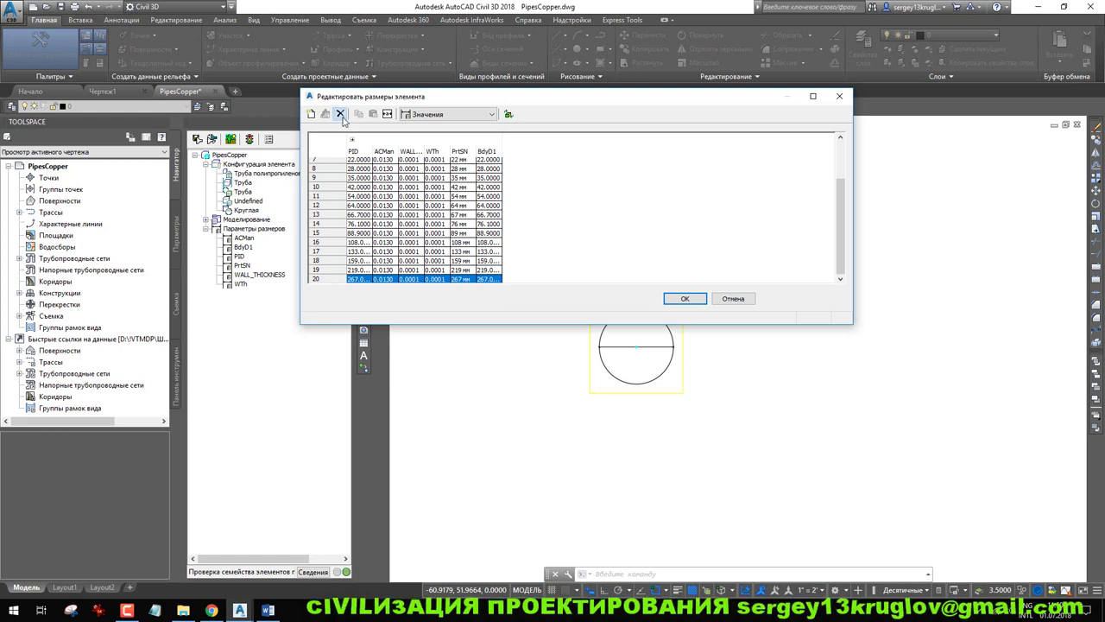
left_click(341, 114)
scroll(344, 208, "up", 3)
left_click(332, 175)
left_click(340, 114)
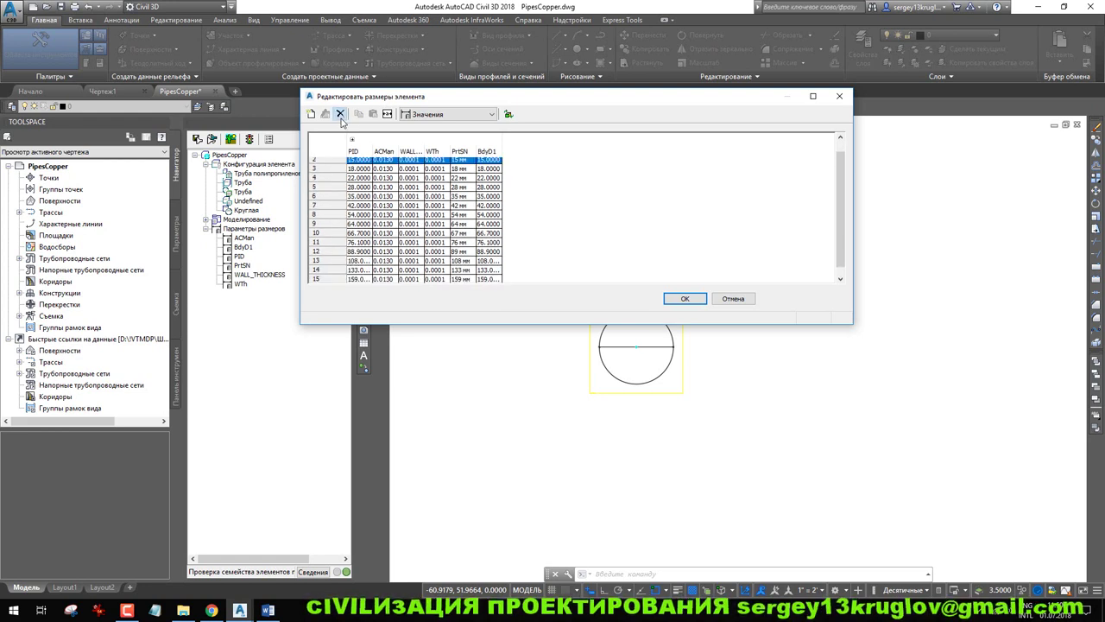
left_click(340, 114)
left_click(340, 114)
left_click(340, 114)
left_click(340, 114)
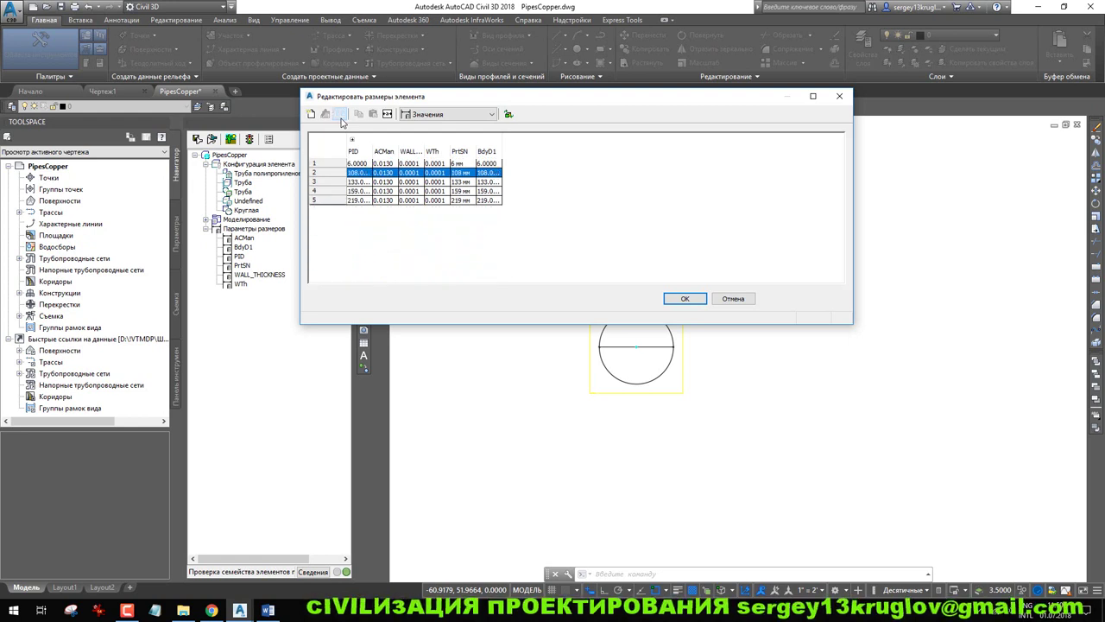
left_click(340, 114)
left_click(340, 114)
left_click(340, 114)
left_click(340, 114)
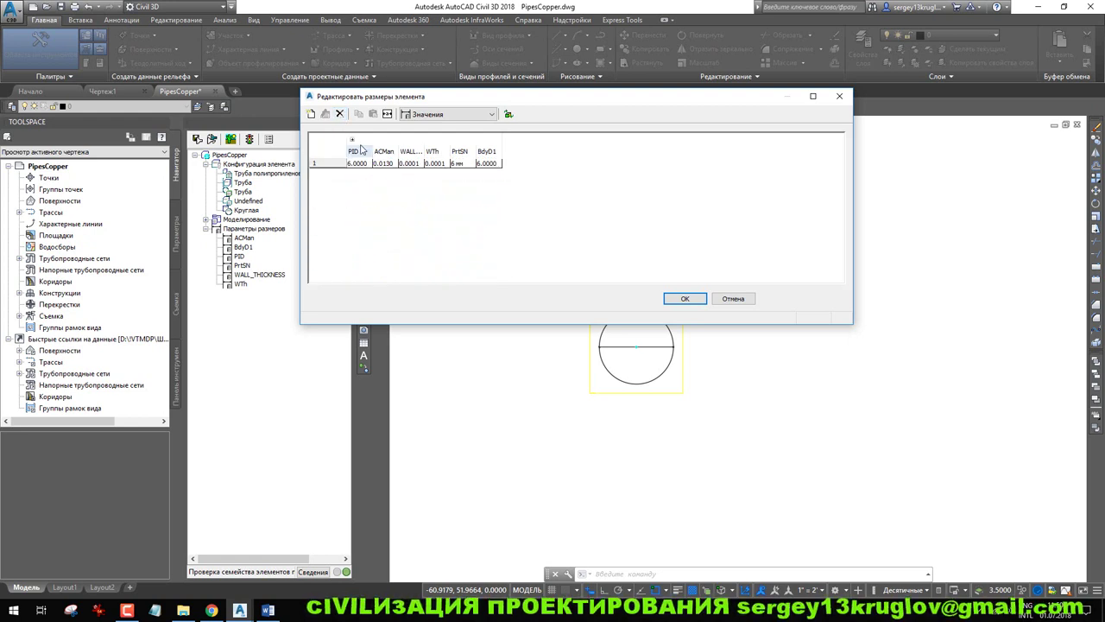
Switch to the Word specification, copy "ГОСТ 54475-2011" from the first pipe entry, and return to Civil 3D
left_click(268, 611)
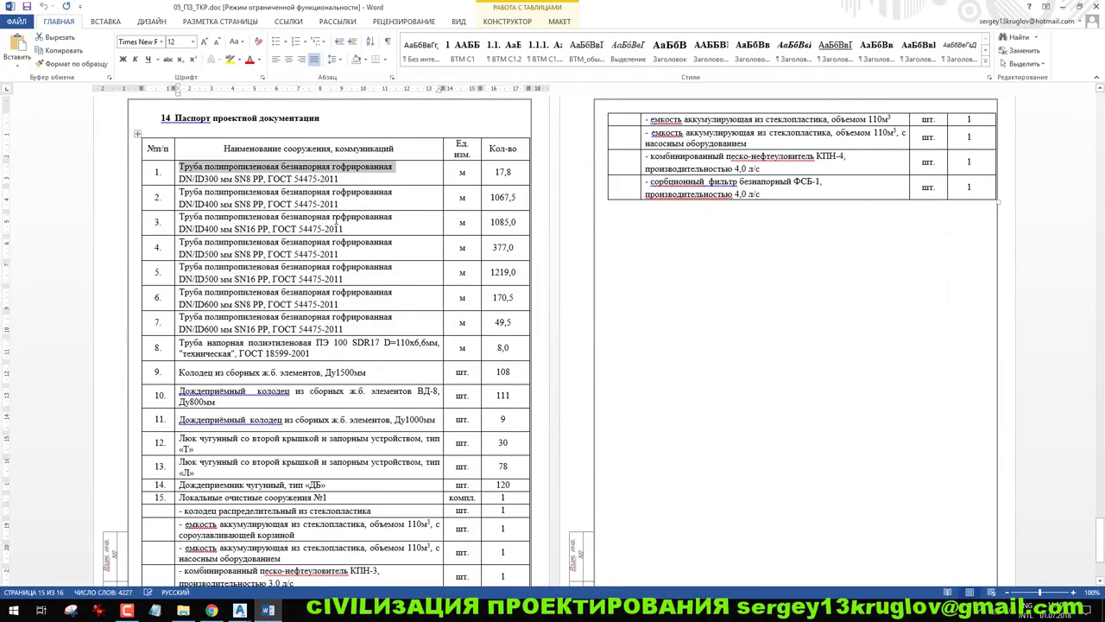
left_click(176, 177)
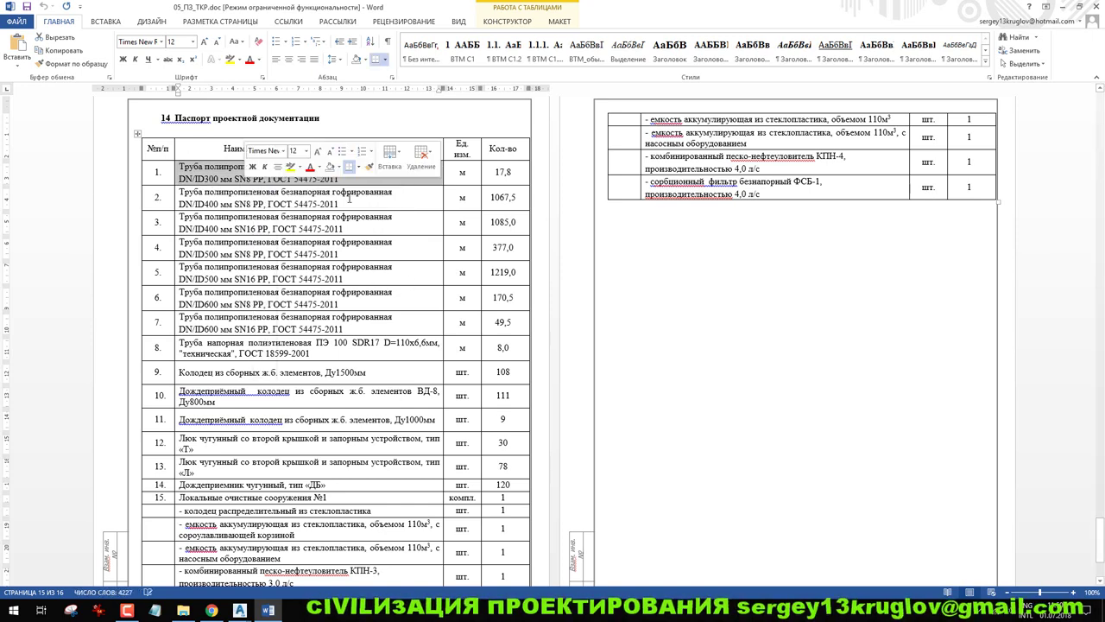
left_click(396, 242)
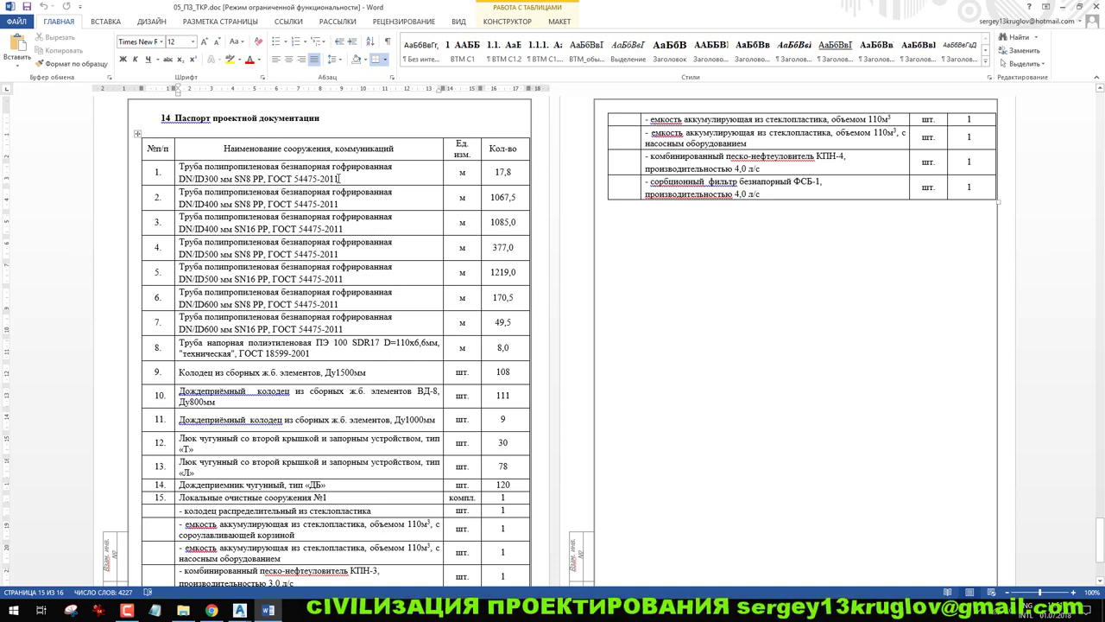
left_click_drag(340, 178, 269, 179)
key("ctrl+c")
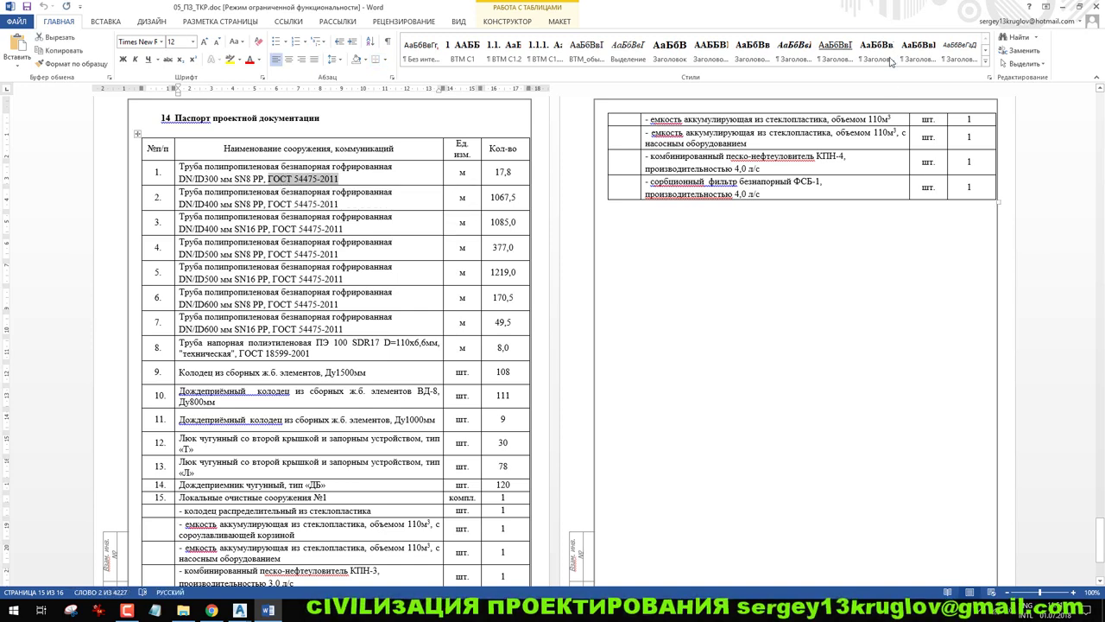
left_click(1065, 8)
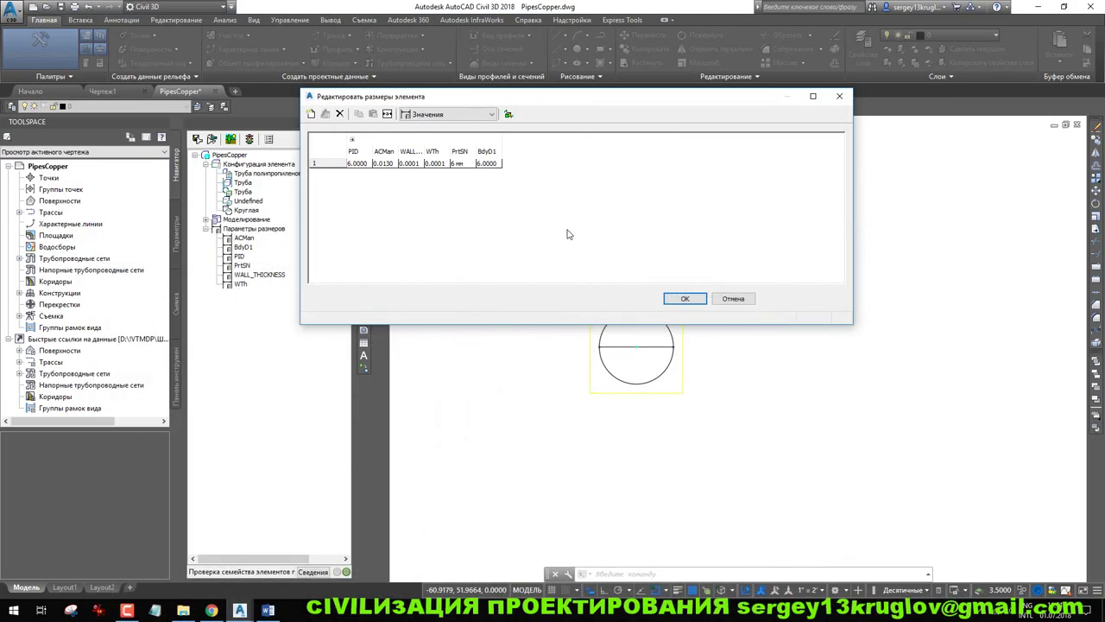
Accept the reduced size table and append "ГОСТ 54475-2011" to the part's corrugated polypropylene pipe description
left_click(686, 299)
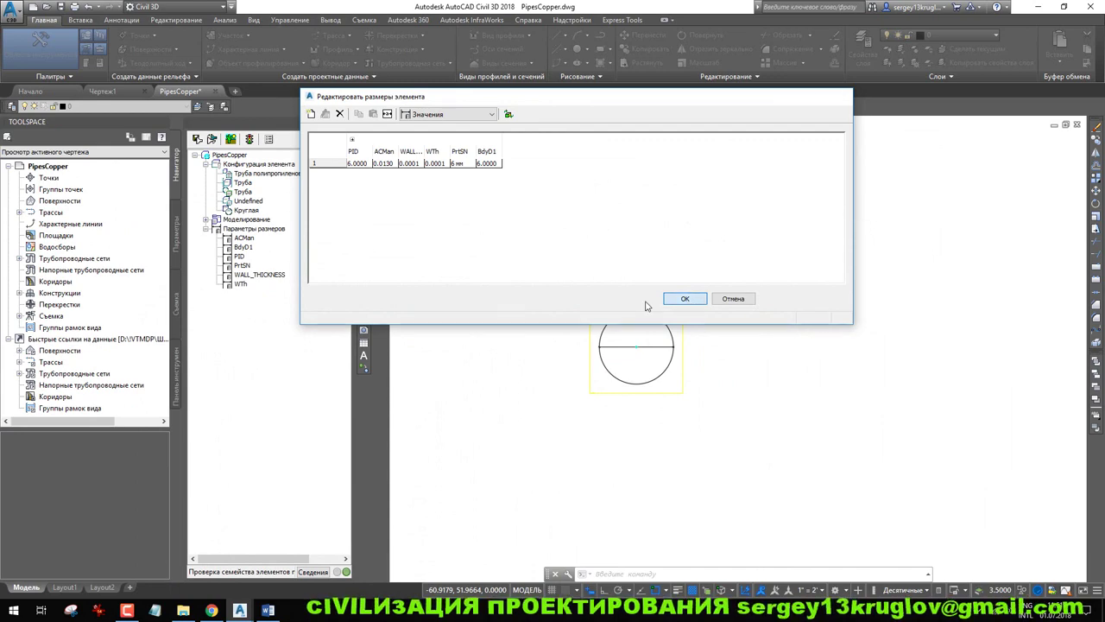
double_click(310, 177)
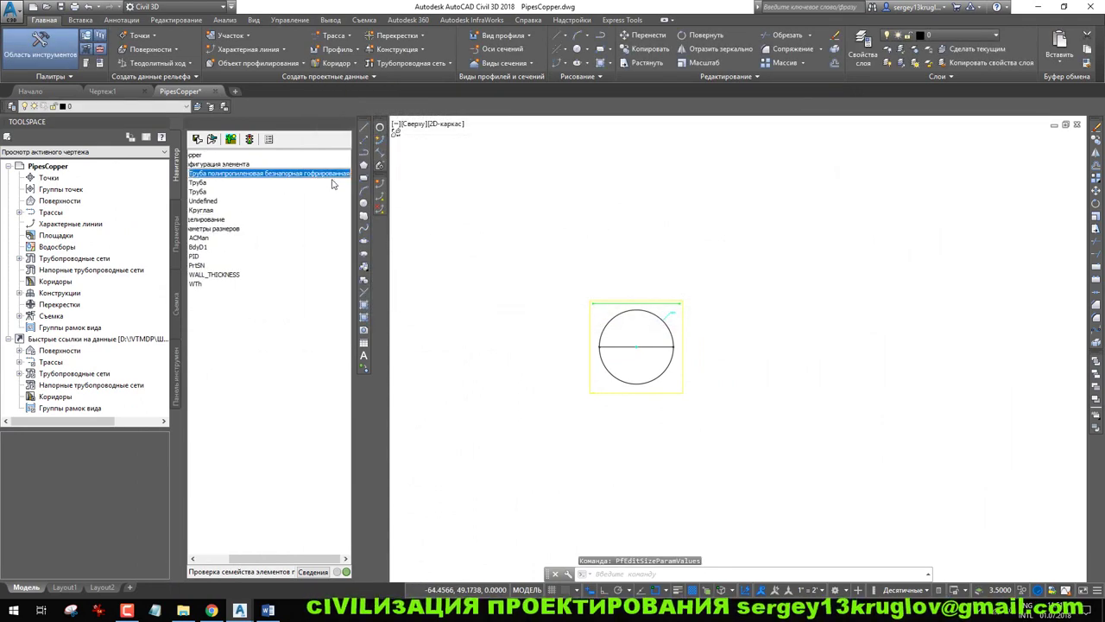
left_click(348, 174)
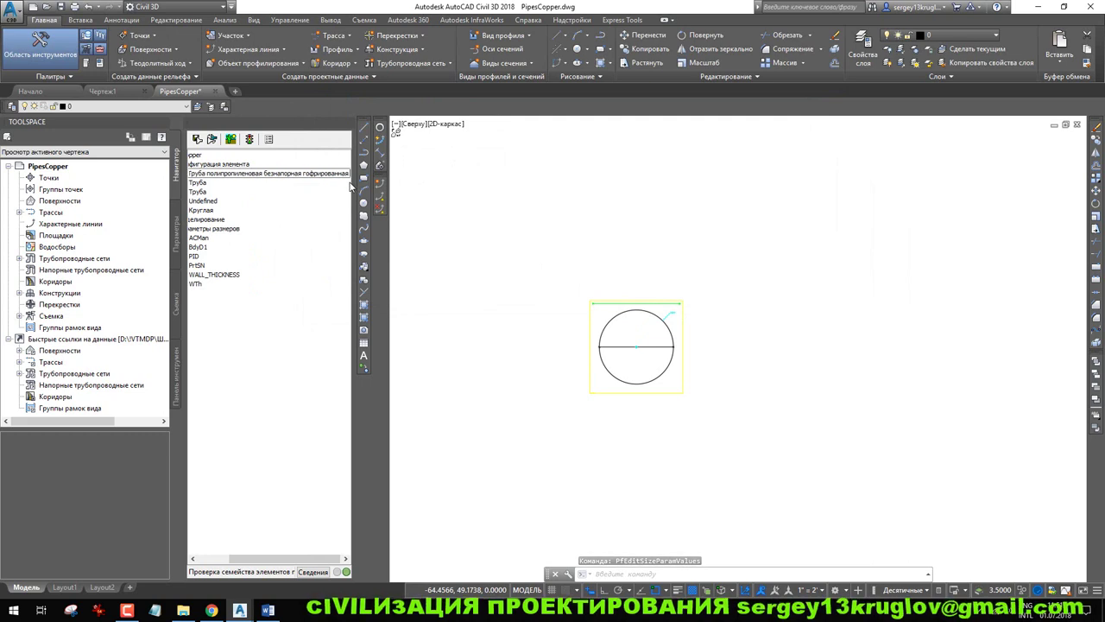
key("ctrl+v")
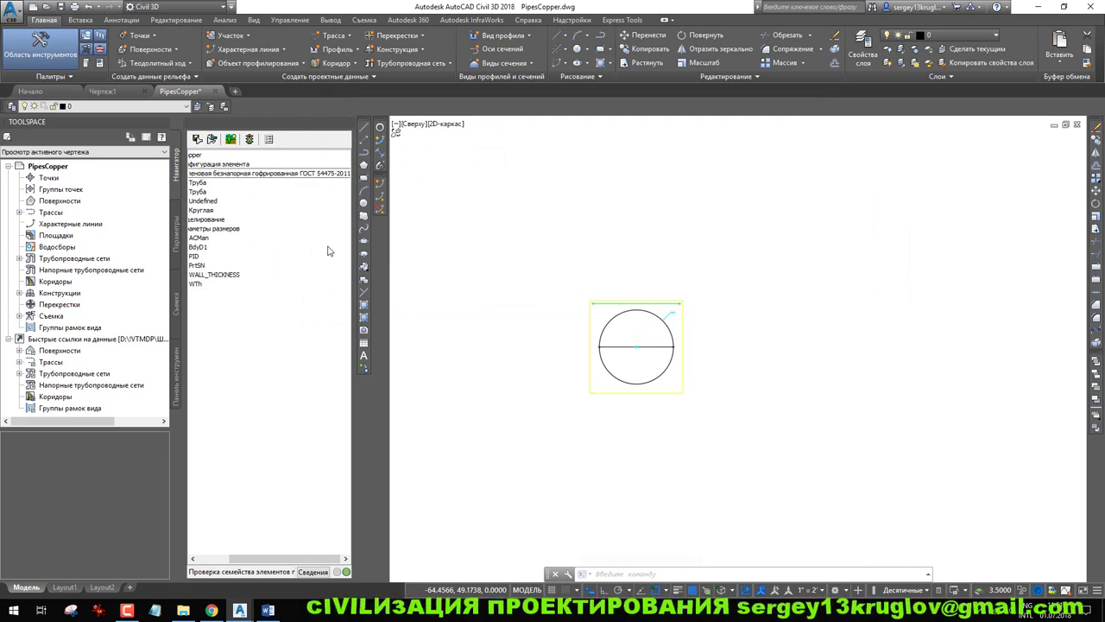
key("Return")
left_click_drag(266, 560, 226, 560)
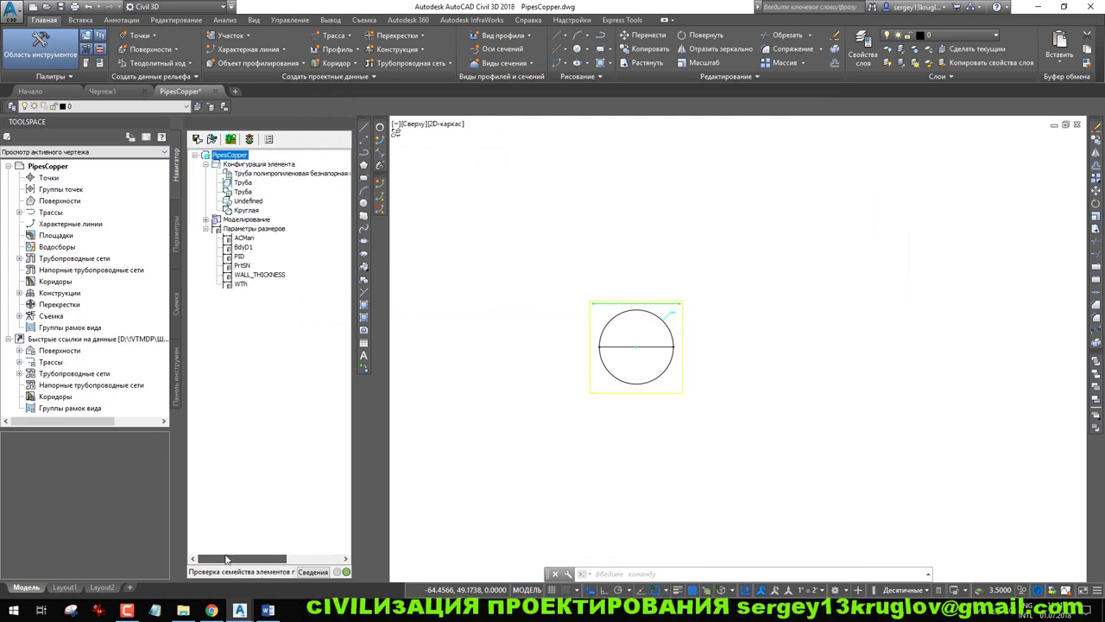
Reopen the size table through the ACMan parameter and widen its PID, ACMan, WALL_THICKNESS and WTh columns
left_click(245, 238)
right_click(248, 239)
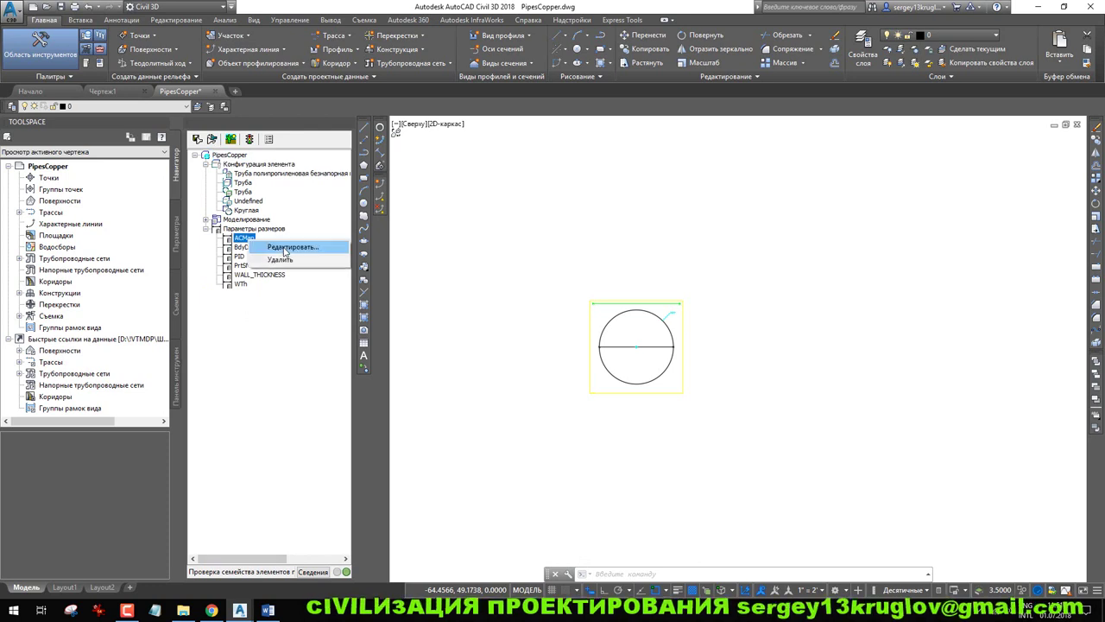
left_click(285, 247)
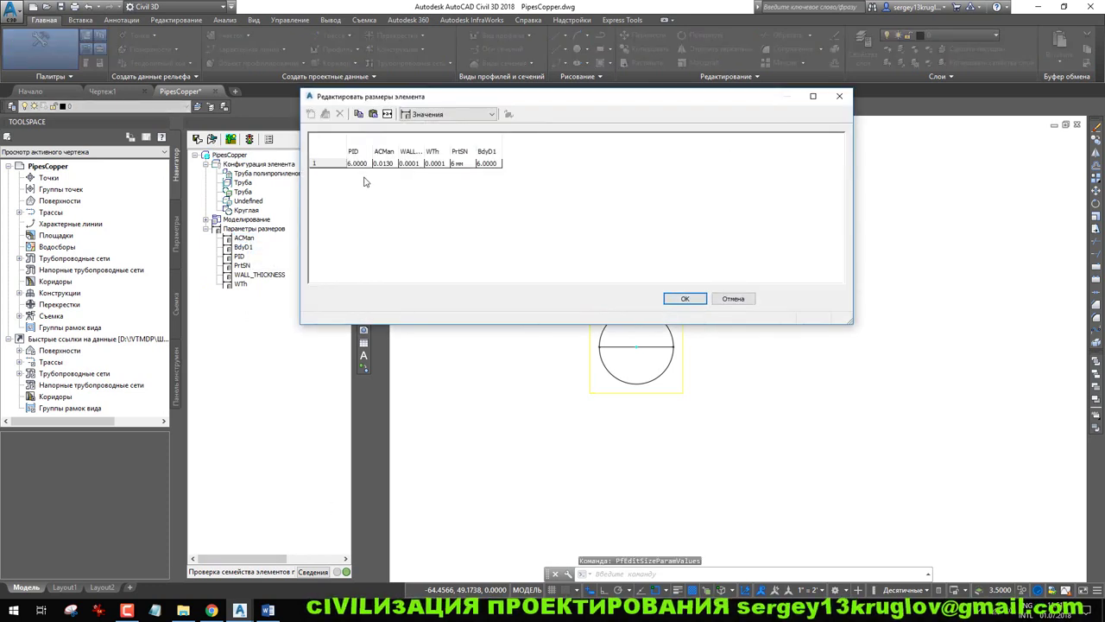
left_click_drag(372, 152, 515, 152)
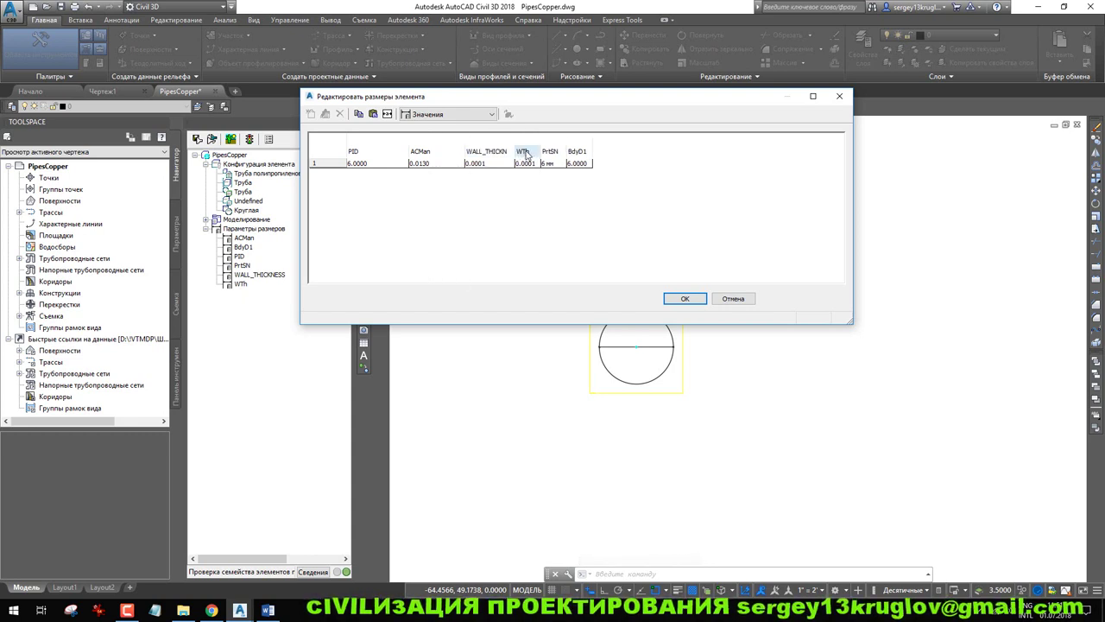
left_click(528, 152)
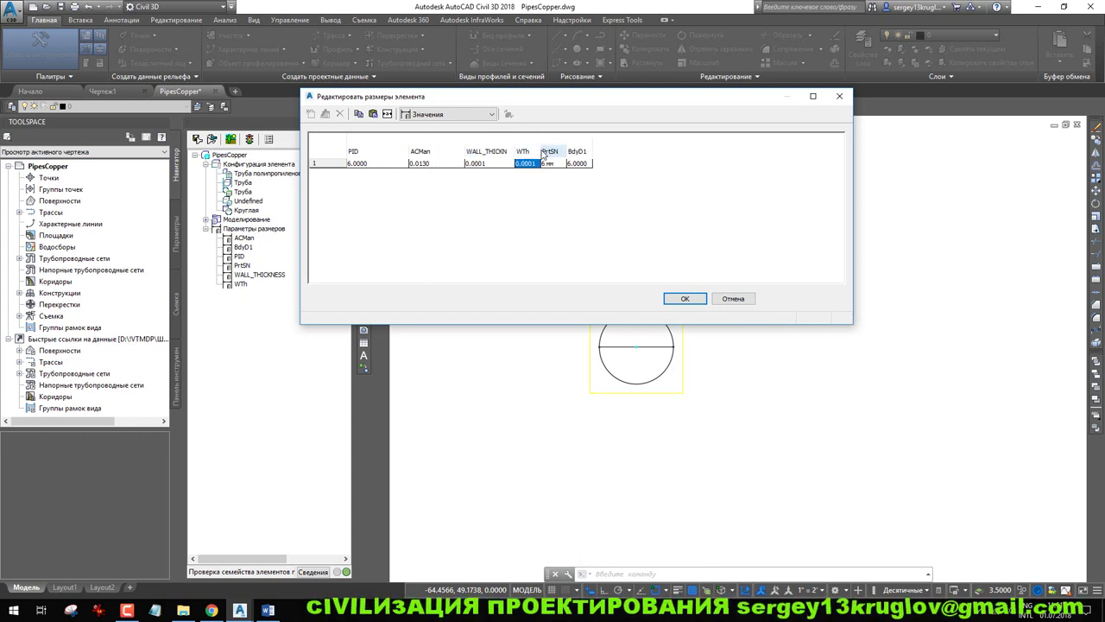
left_click_drag(543, 152, 601, 152)
Review the size parameters' attributes in the Конфигурация параметра view, and change the table view to Вычисления
left_click(472, 116)
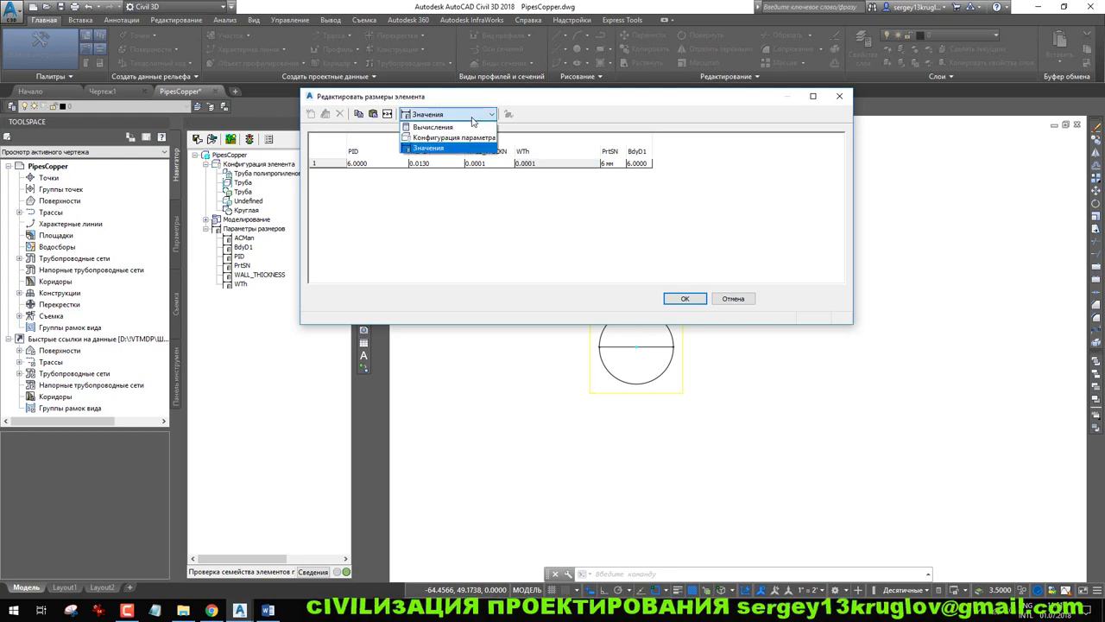
left_click(452, 137)
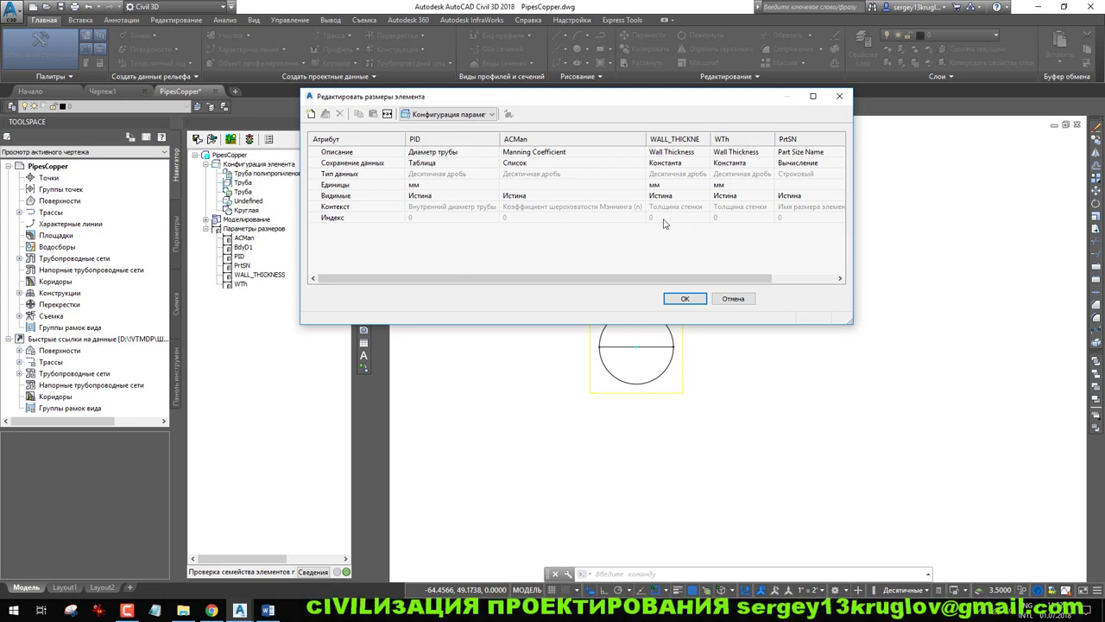
left_click(470, 116)
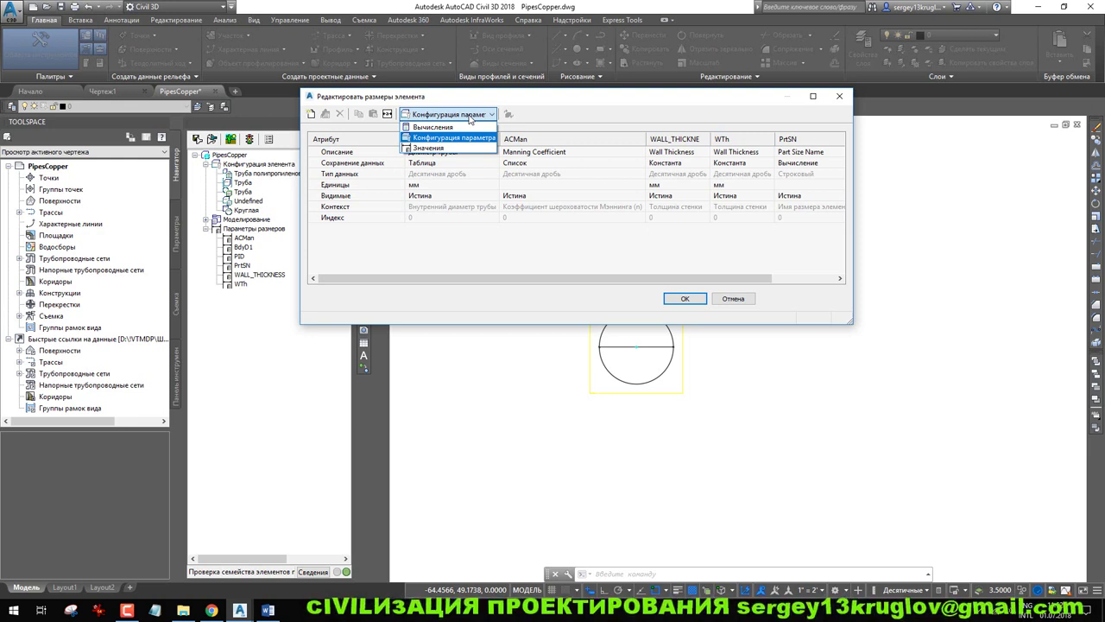
key("Escape")
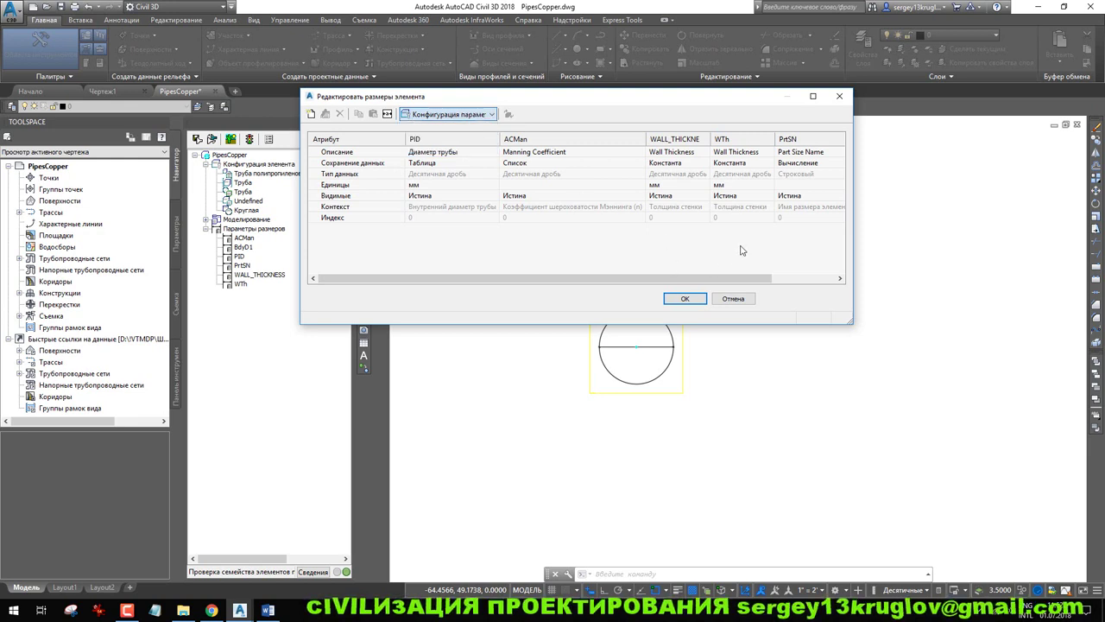
left_click(482, 116)
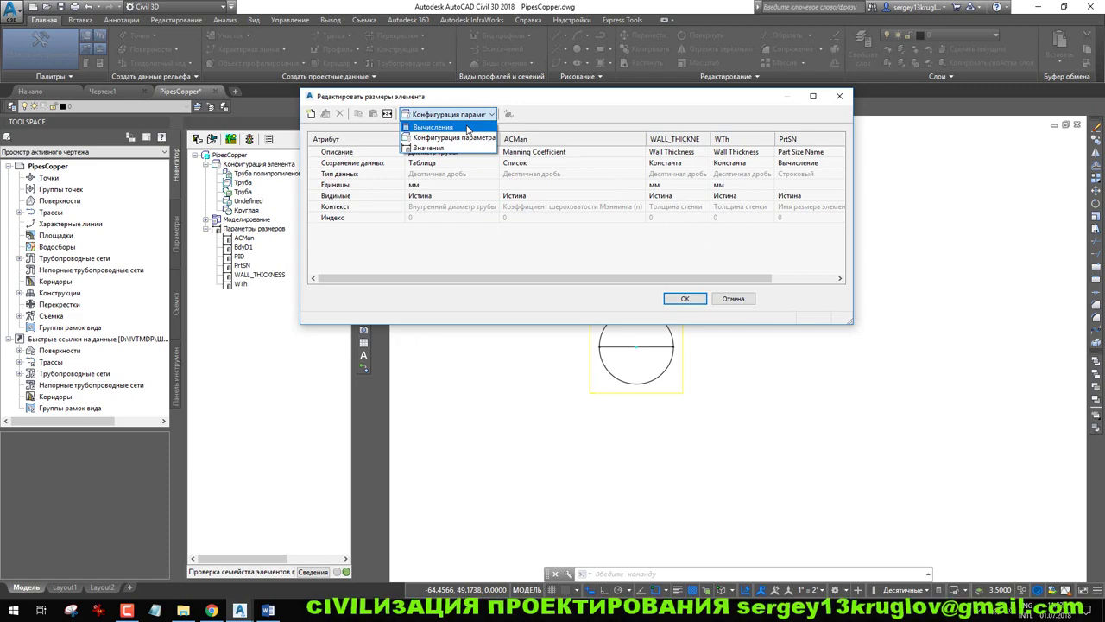
left_click(467, 128)
In the Word specification, copy "DN/ID300 мм SN8 PP" from the first pipe entry and return to the size table
left_click(273, 611)
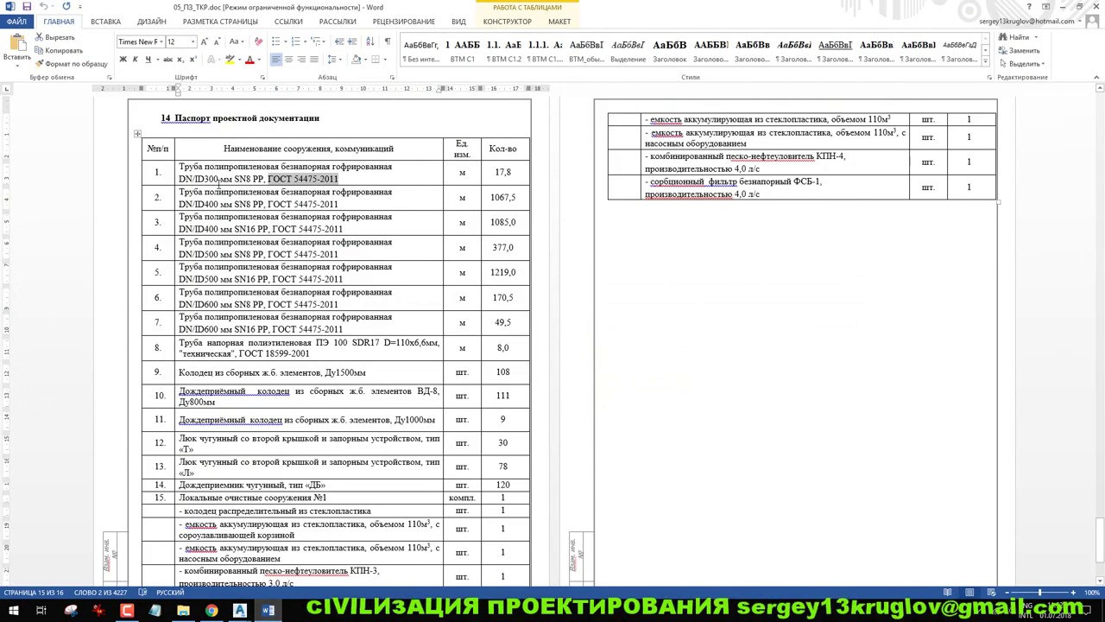
left_click(218, 184)
left_click_drag(179, 179, 270, 180)
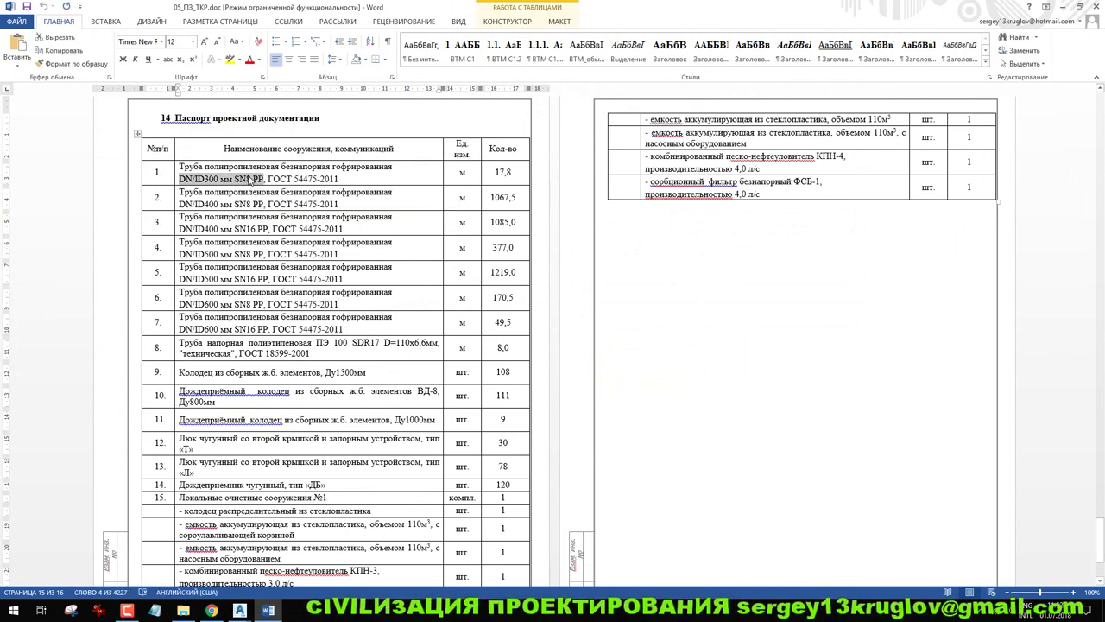
right_click(249, 177)
left_click(286, 197)
left_click(1061, 10)
Set the PID inner diameter of the remaining size to 300 and widen the PID column
left_click(367, 163)
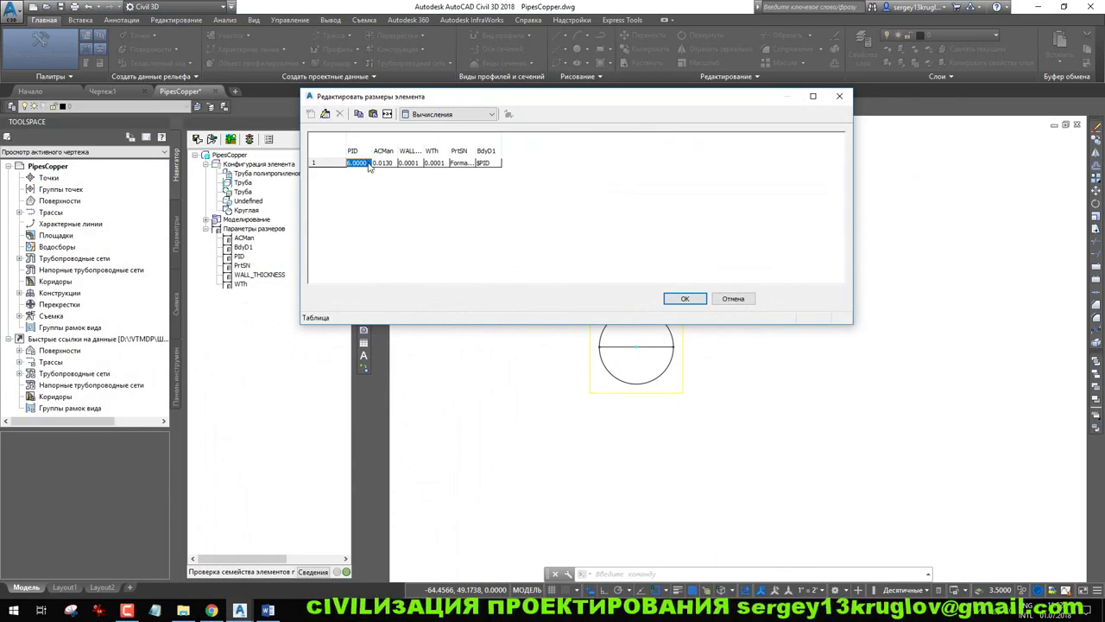
type("3")
key("Return")
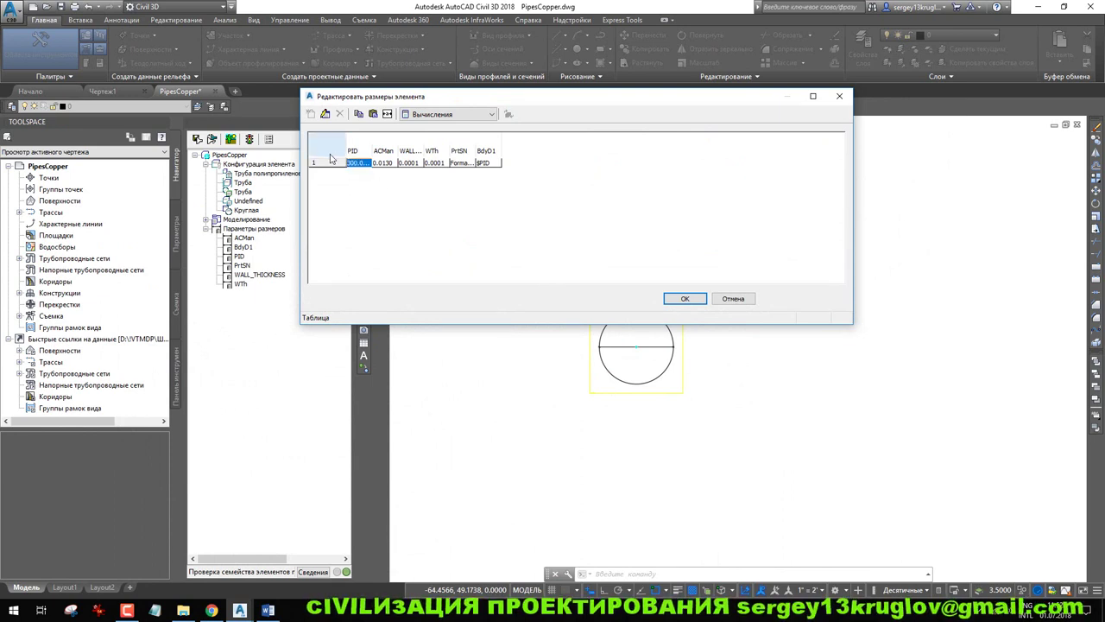
left_click_drag(369, 150, 399, 151)
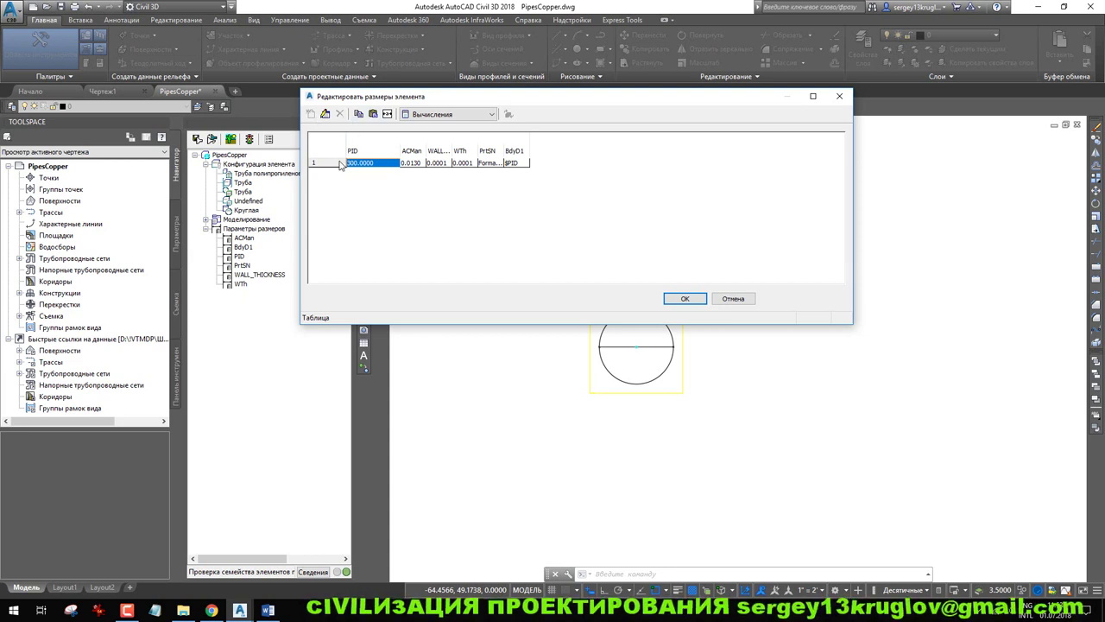
Maximize the size table window, return it to the Значения view, and add a second size row
left_click(337, 163)
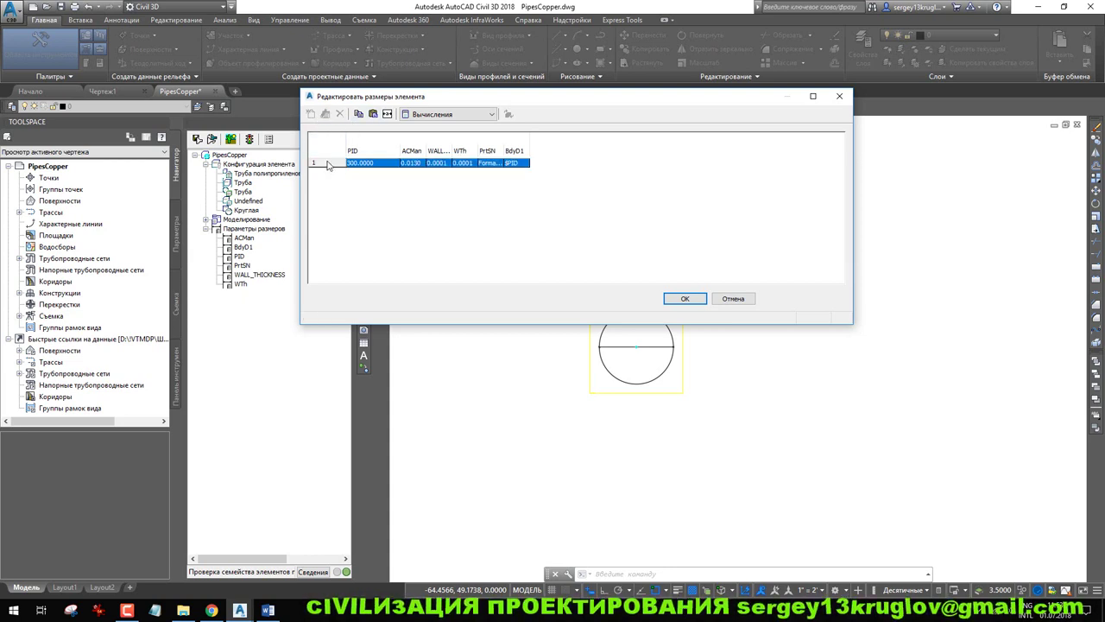
left_click(467, 163)
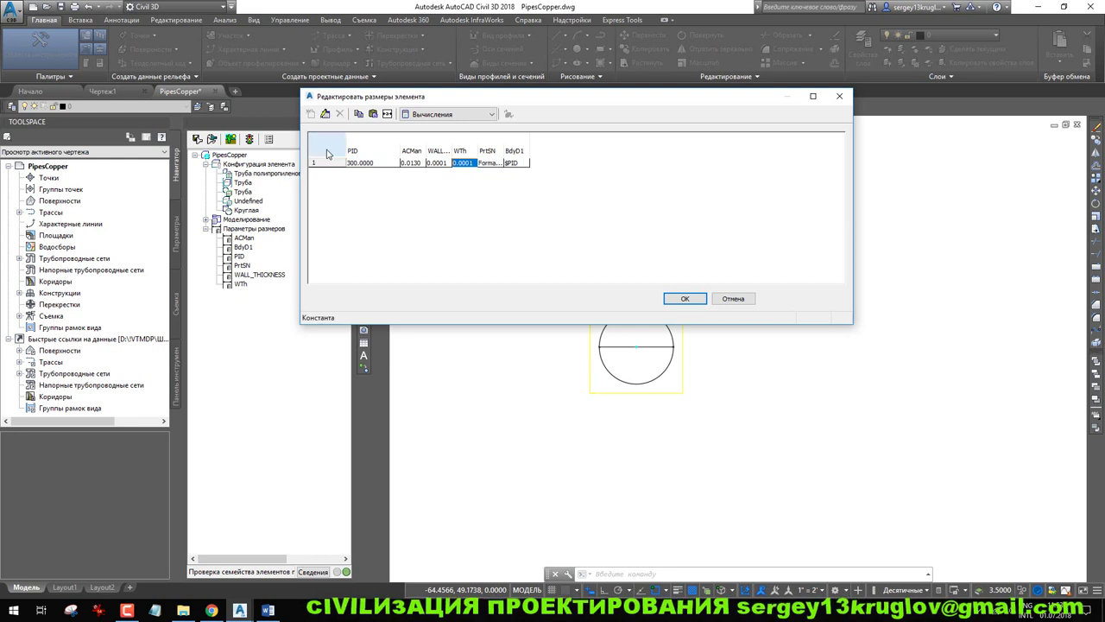
left_click(342, 163)
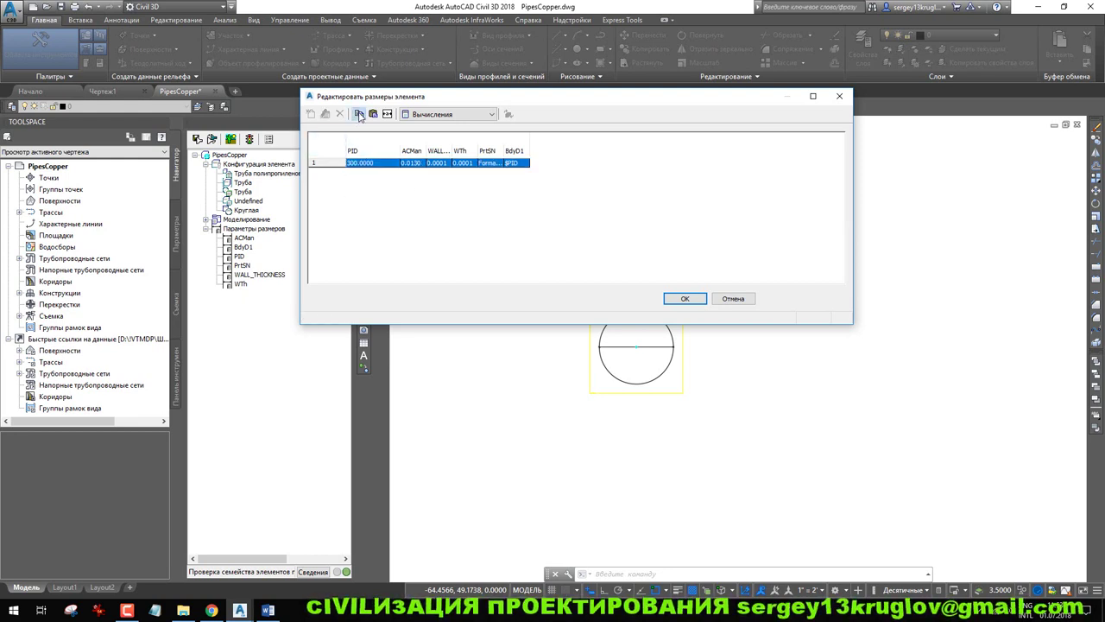
left_click(814, 98)
left_click(31, 72)
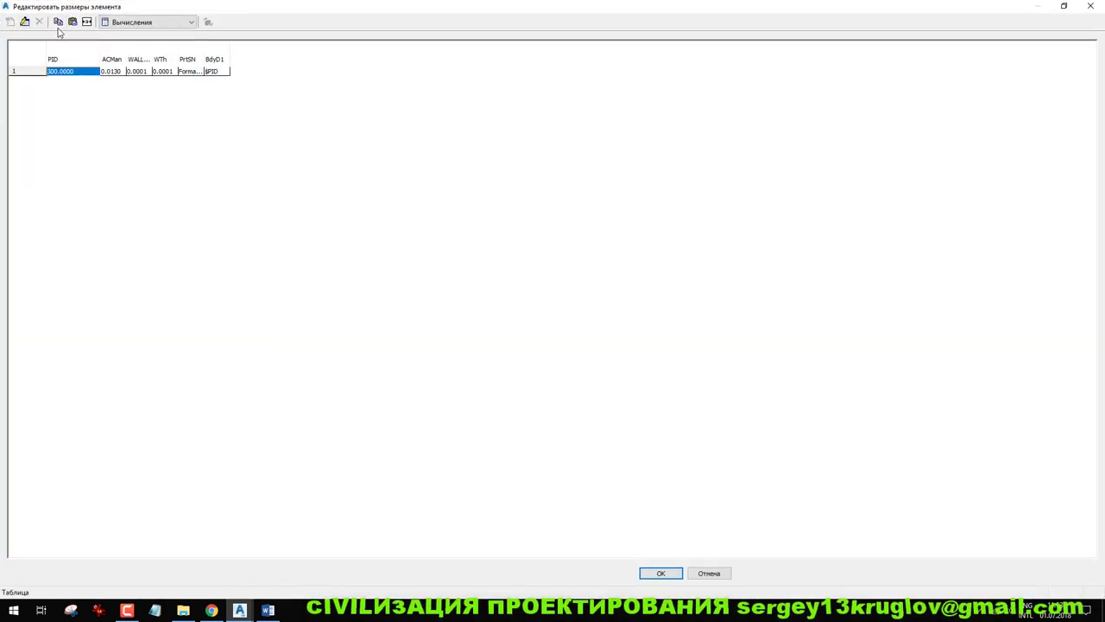
left_click(121, 25)
left_click(128, 55)
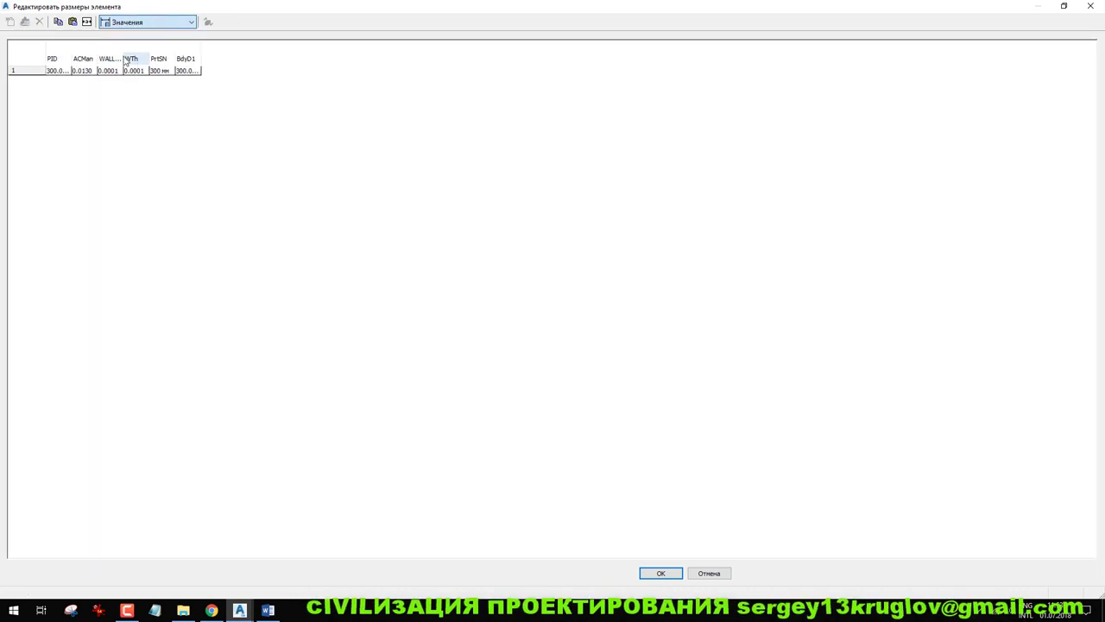
left_click(26, 71)
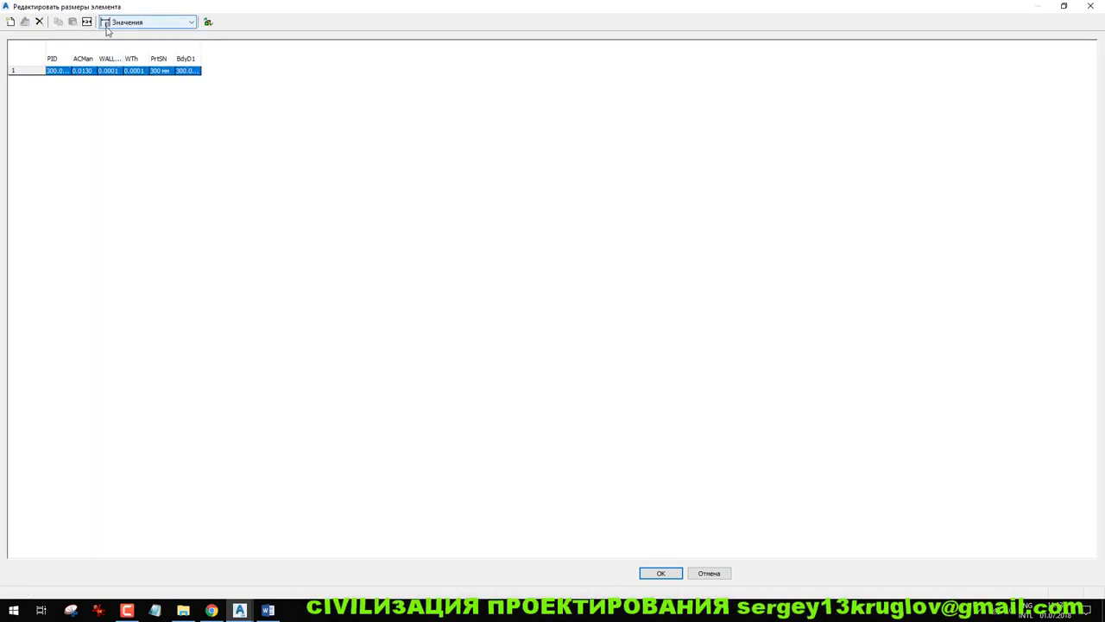
left_click(11, 22)
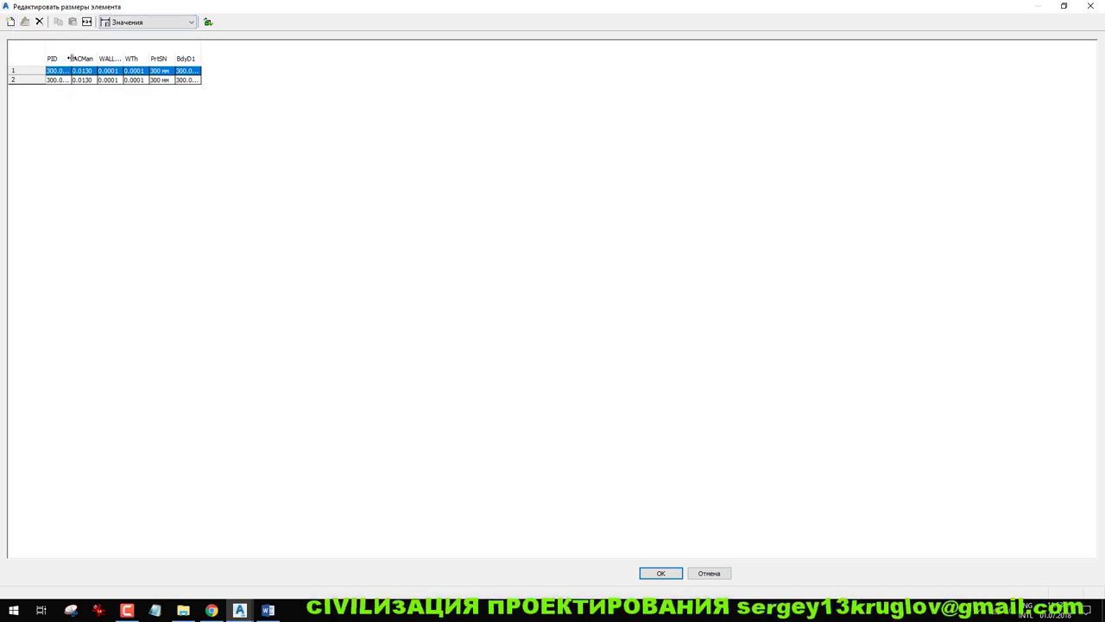
Widen the PID column and set the second size's inner diameter to 400
left_click_drag(70, 57, 95, 58)
left_click(76, 81)
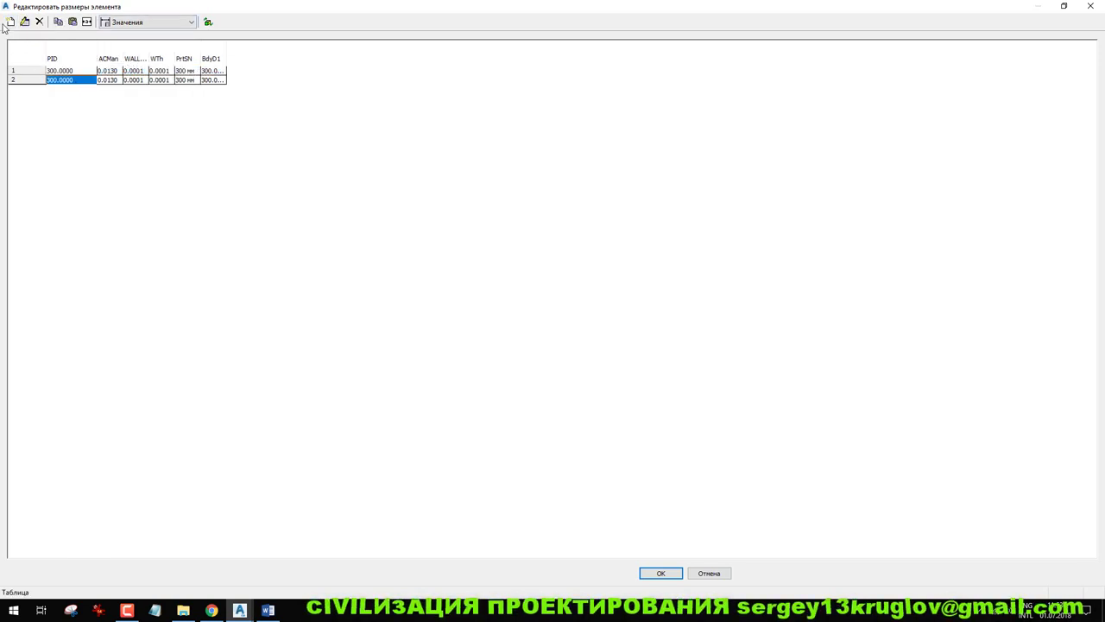
left_click(93, 80)
type("400")
key("Return")
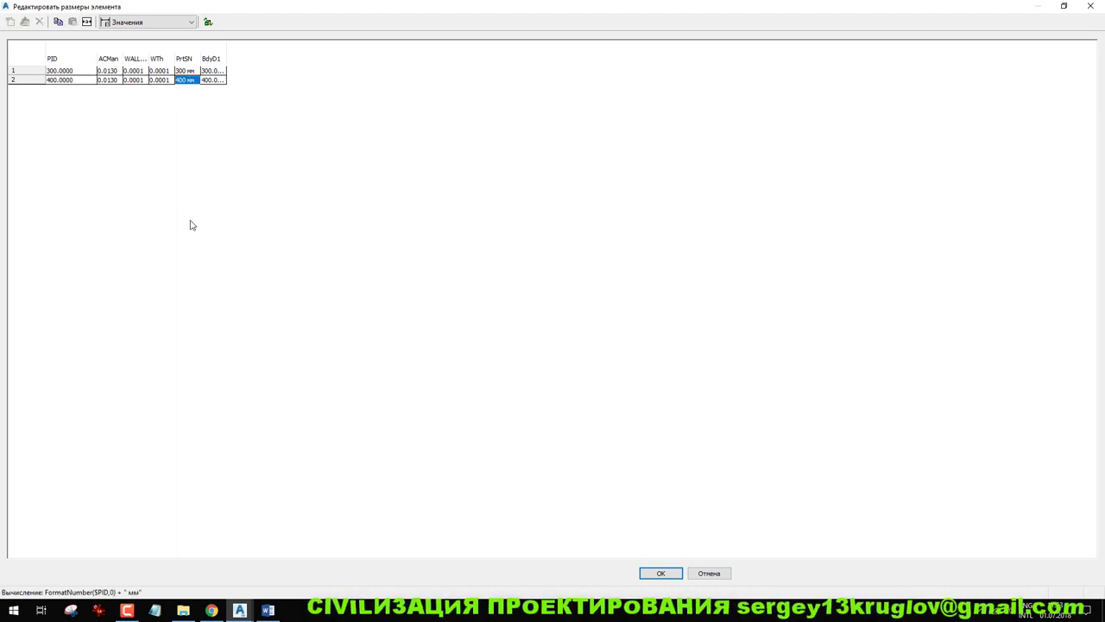
Duplicate the 400 size to make a third and a fourth row, and set the fourth row's PID to 500
left_click(22, 79)
key("ctrl+c")
key("ctrl+v")
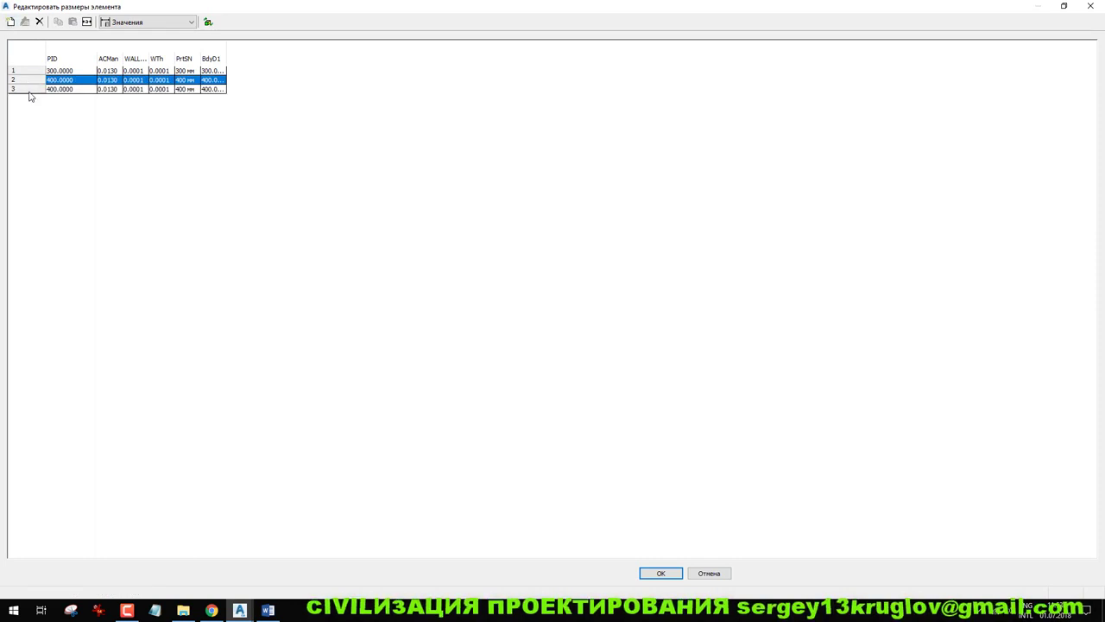
left_click(26, 89)
key("ctrl+v")
double_click(65, 97)
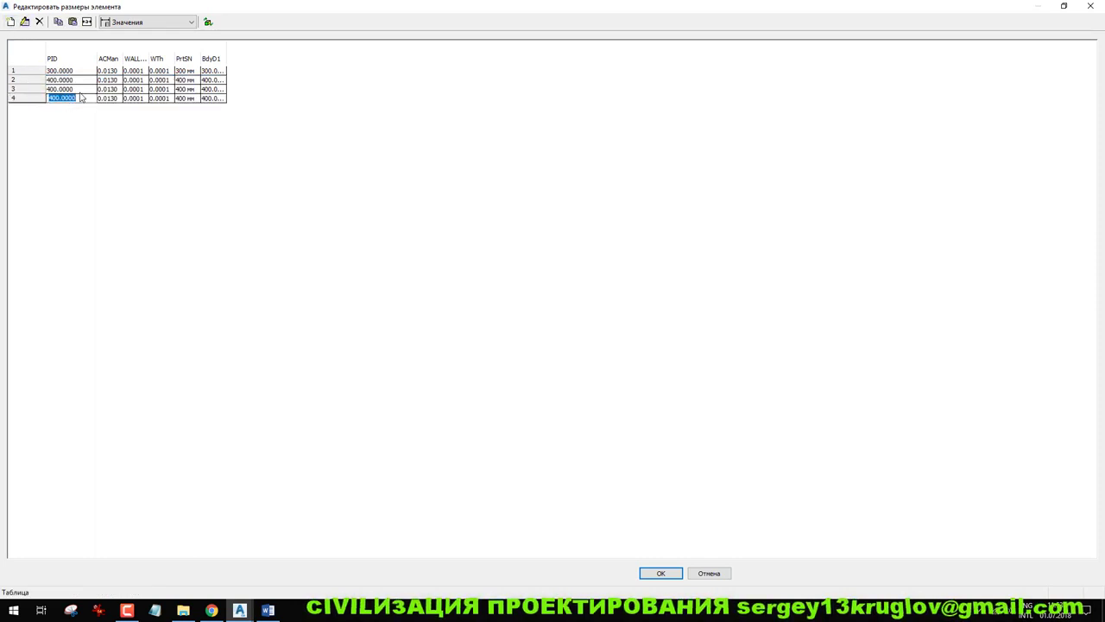
type("500")
key("Return")
Add two more rows based on the 500 size and set the sixth row's PID to 600
left_click(21, 100)
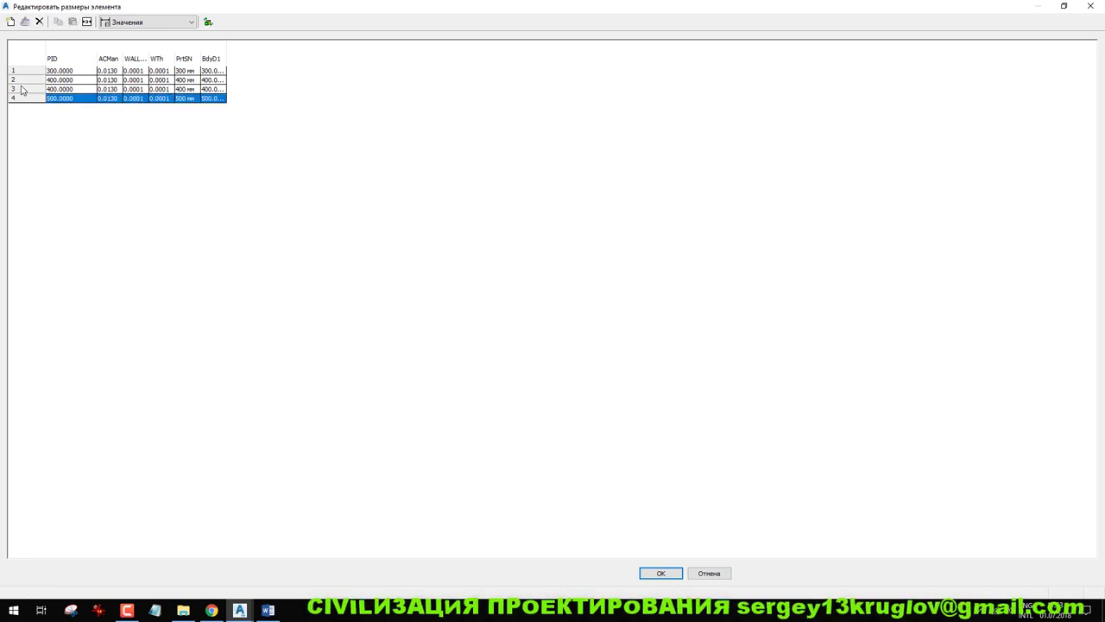
left_click(14, 25)
left_click(12, 22)
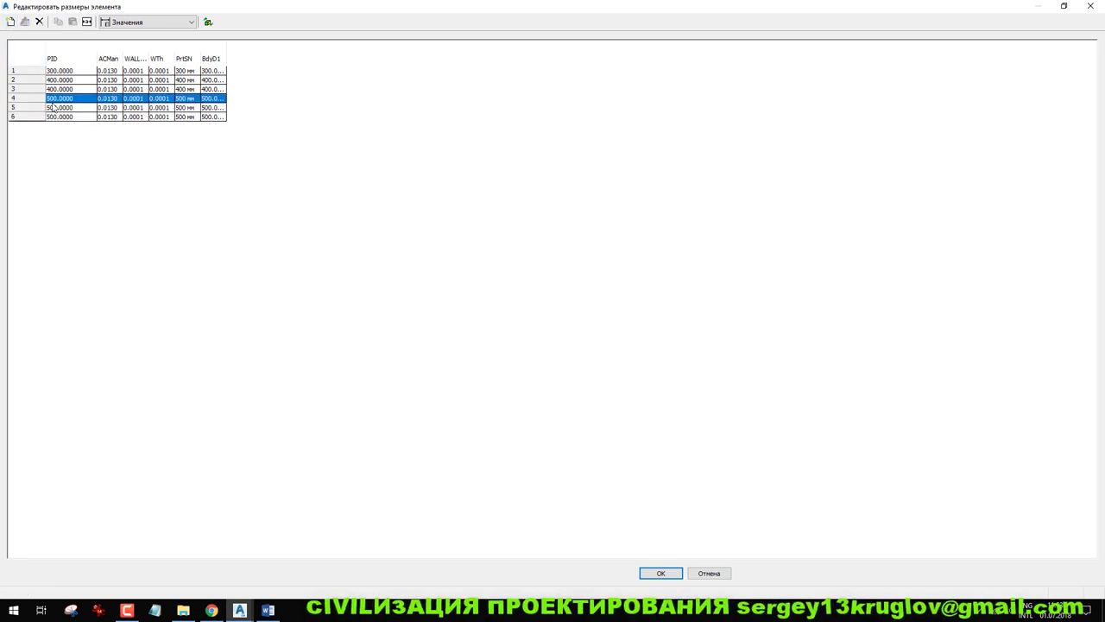
left_click(54, 118)
left_click(57, 118)
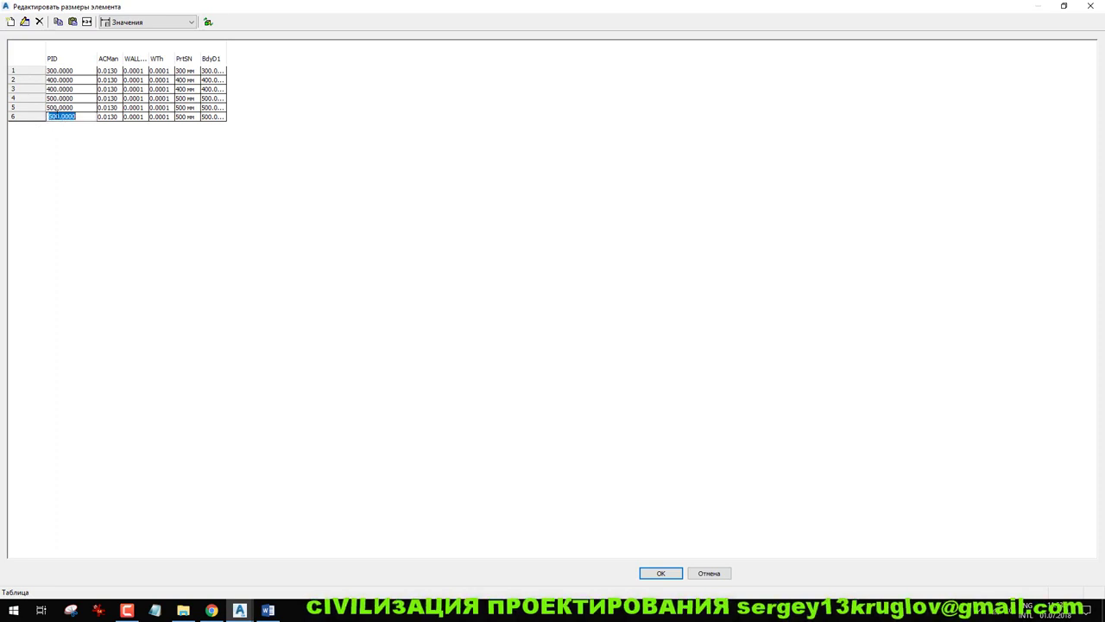
type("6")
key("Tab")
Add a seventh size row based on the 600 size and widen the PrtSN column
left_click(29, 117)
left_click(11, 21)
left_click_drag(199, 54, 297, 54)
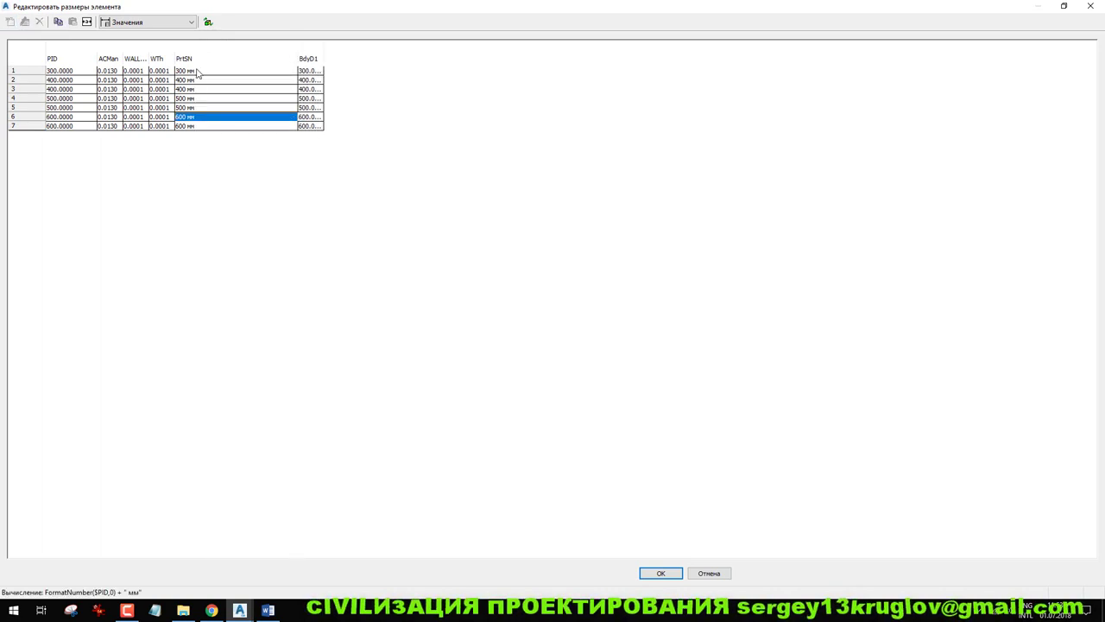
left_click(193, 71)
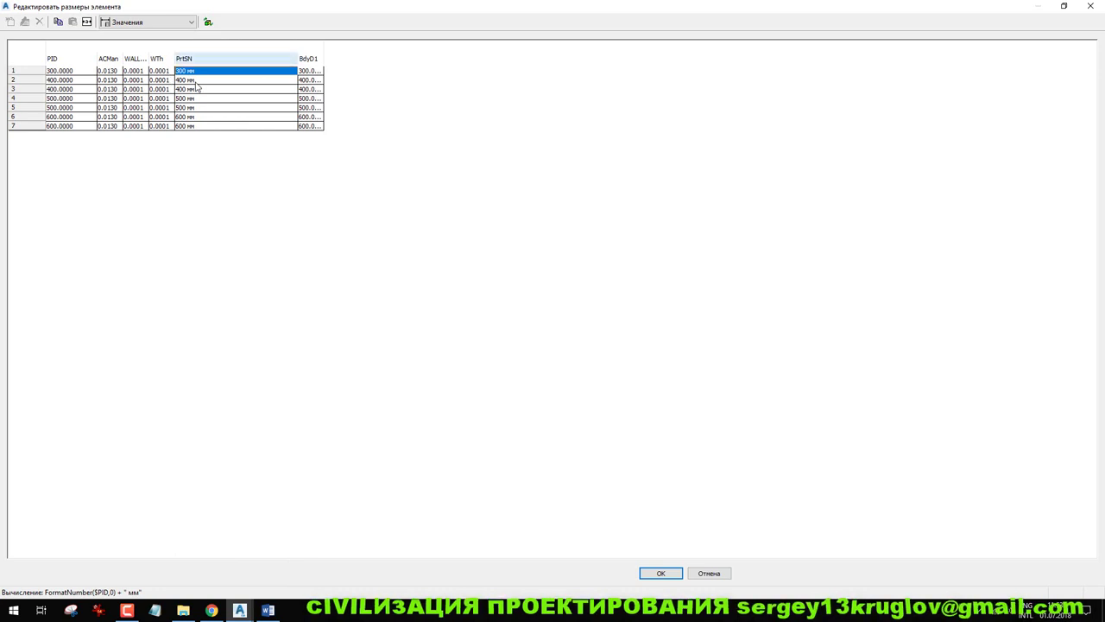
Change the PrtSN parameter's data storage to Таблица in the Конфигурация параметра view and return to the Значения view
left_click(143, 22)
left_click(145, 41)
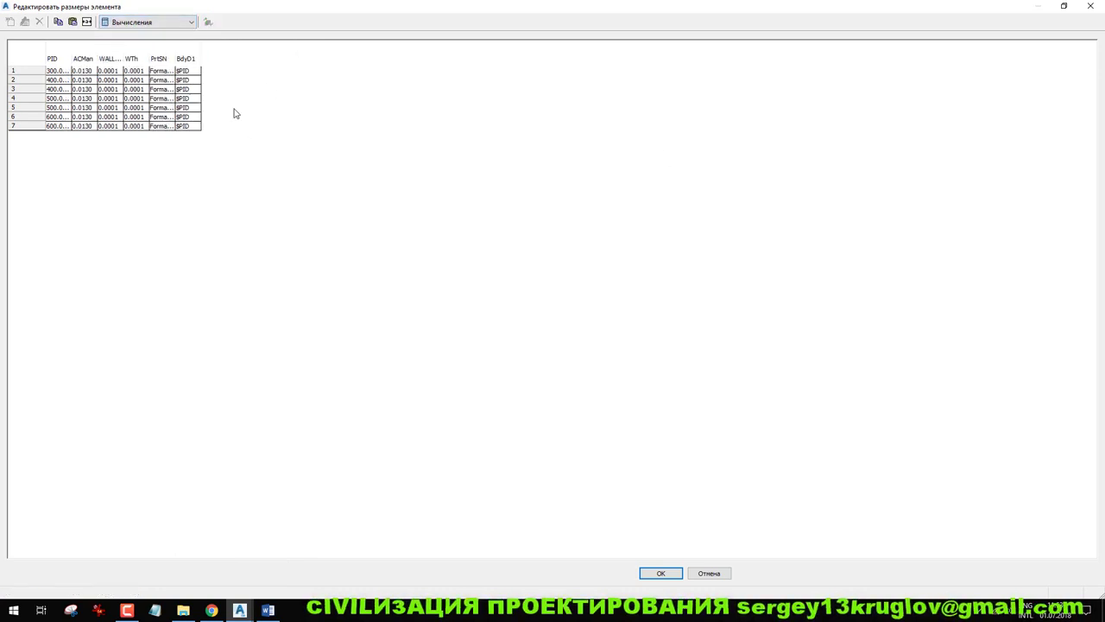
left_click(156, 25)
left_click(159, 47)
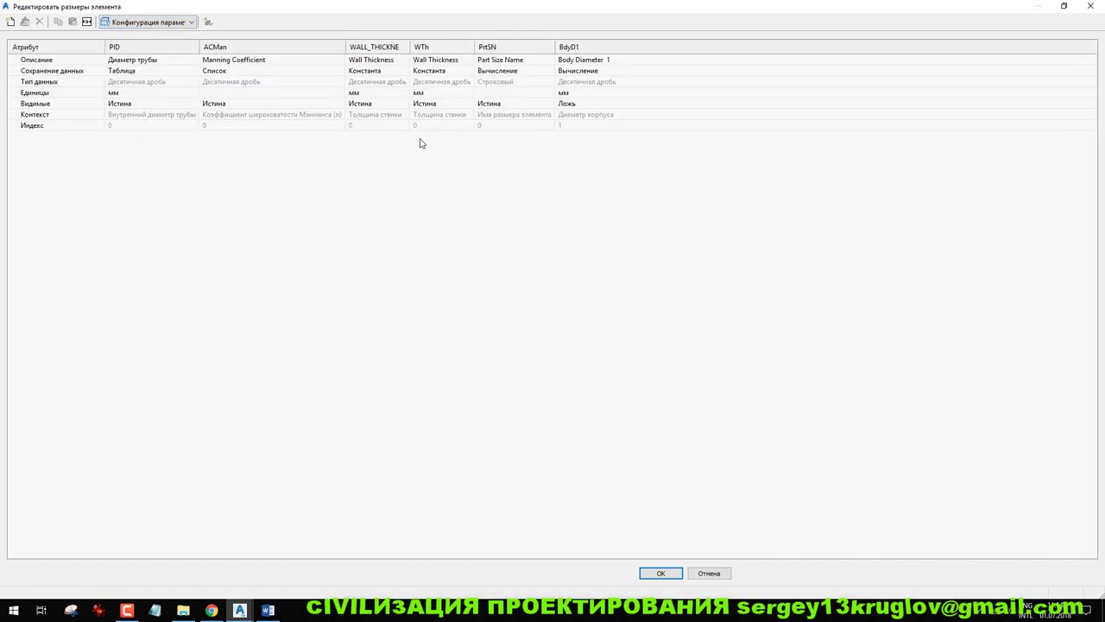
left_click(527, 74)
left_click(528, 73)
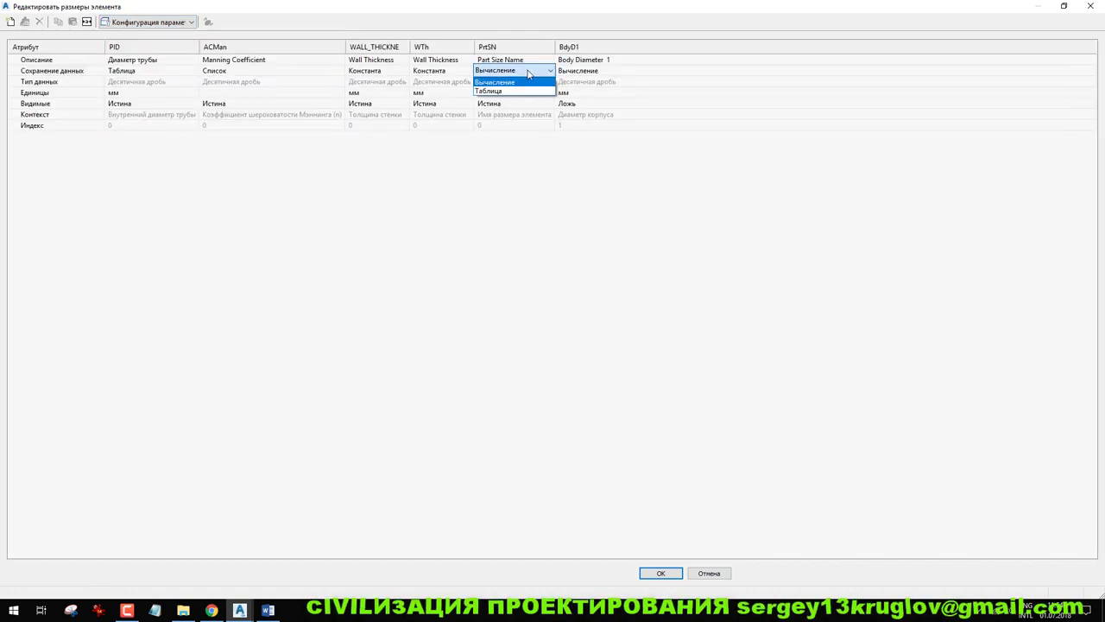
left_click(518, 91)
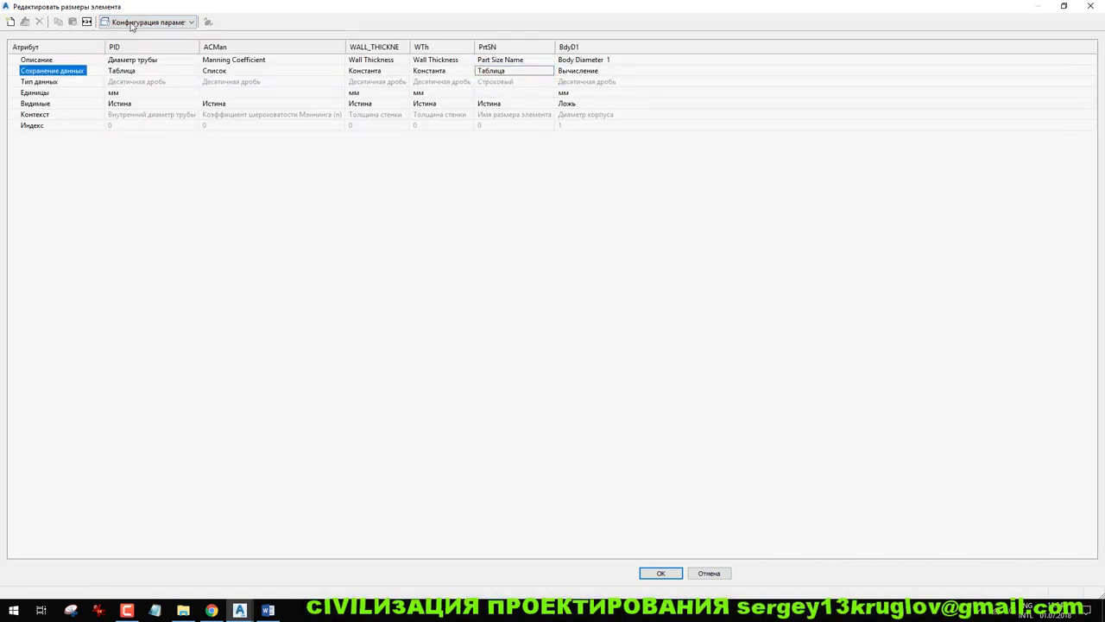
left_click(173, 21)
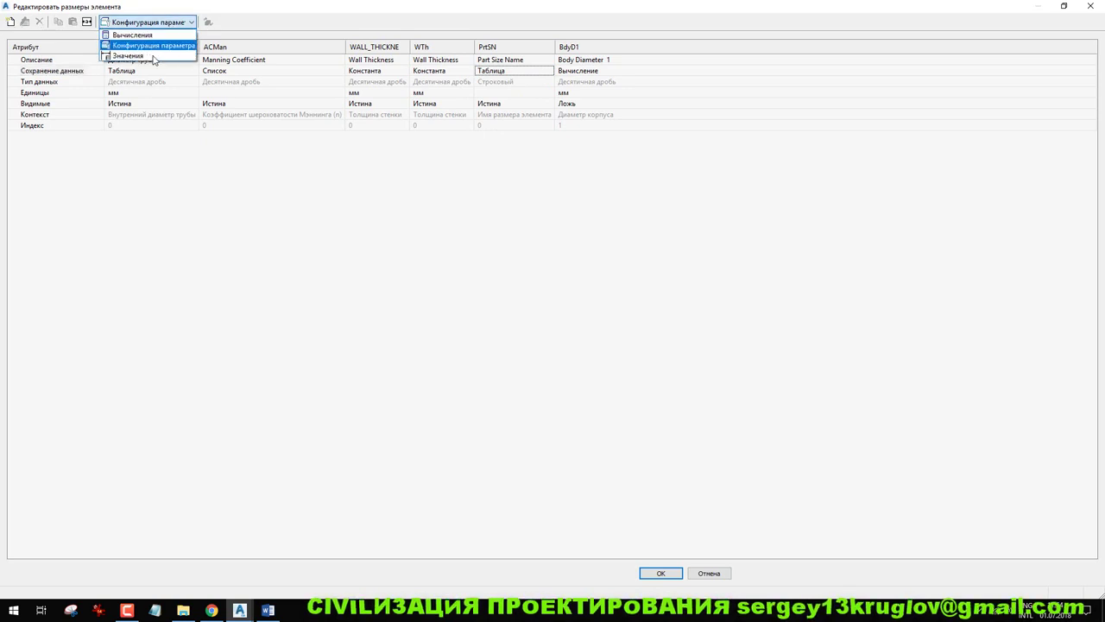
left_click(138, 56)
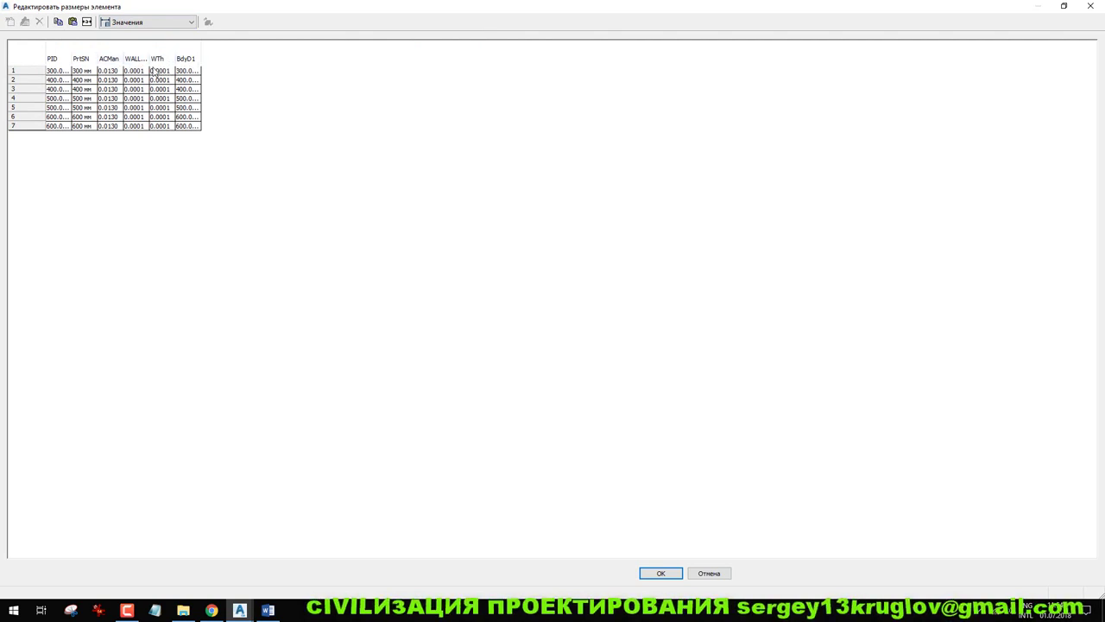
Widen the PrtSN column and set the first size's name to the copied text "DN/ID300 мм SN8 PP"
left_click_drag(95, 58, 189, 58)
double_click(99, 71)
key("ctrl+v")
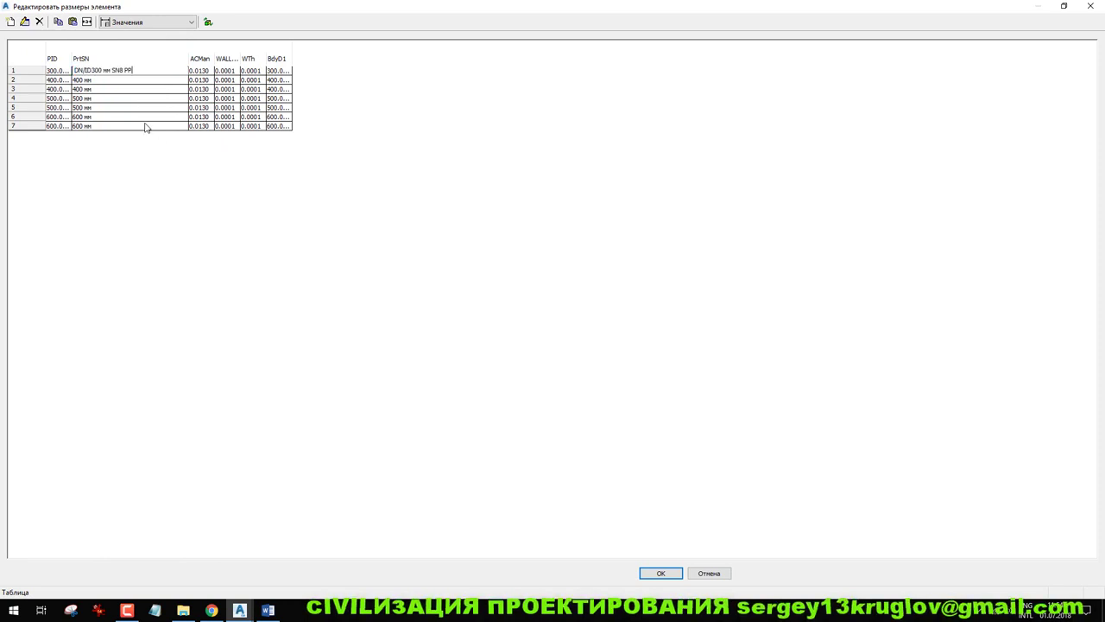
key("Return")
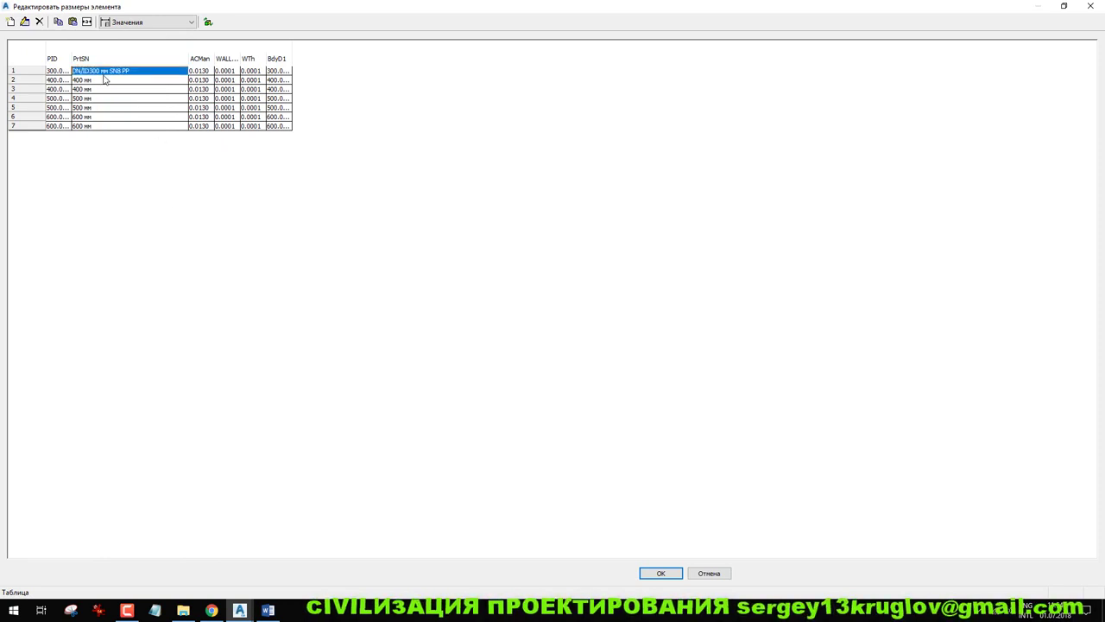
Check the pipe entries in the Word specification and name the second size "DN/ID400 мм SN8 PP" in the size table
left_click(268, 611)
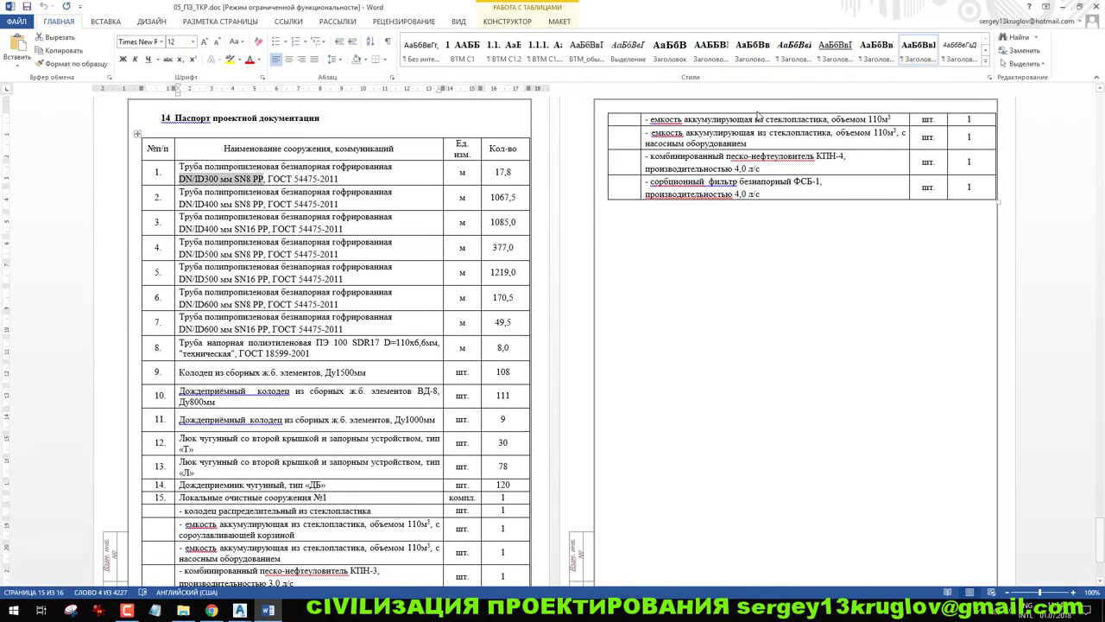
left_click(1063, 8)
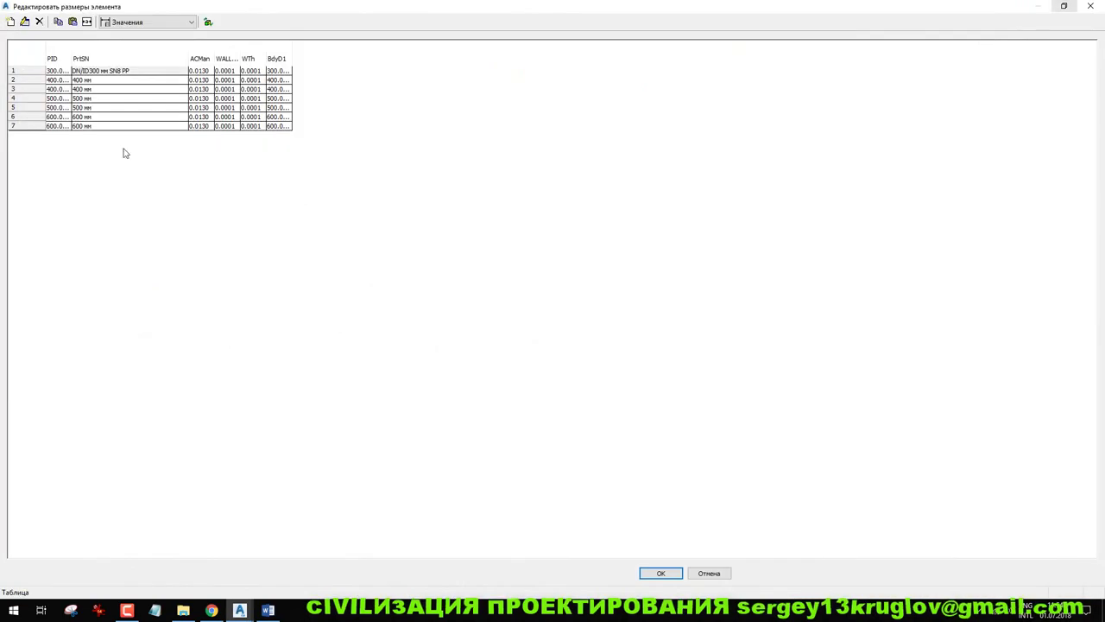
double_click(87, 79)
type("DN/ID300 мм SN8 PP")
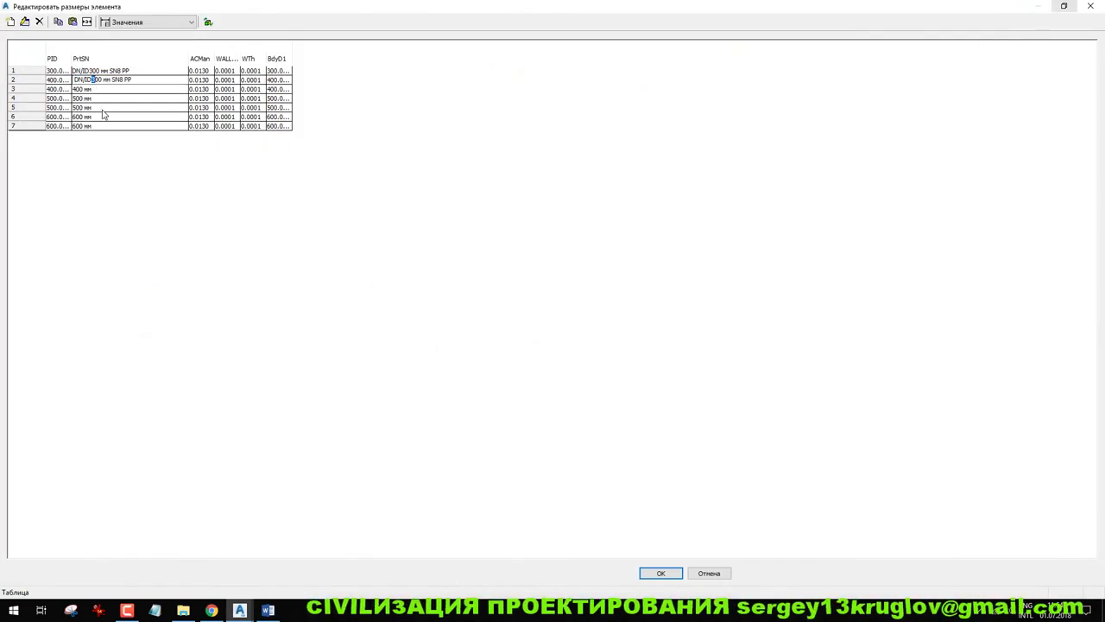
type("4")
key("Return")
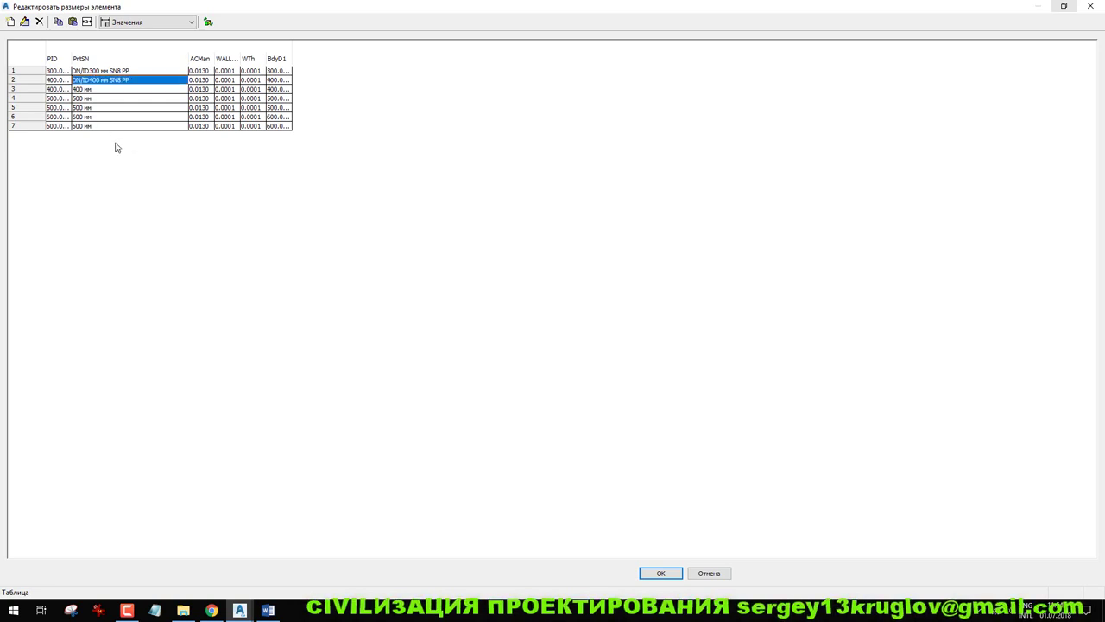
Set the third size's PrtSN name to "DN/ID400 мм SN16 PP"
double_click(98, 90)
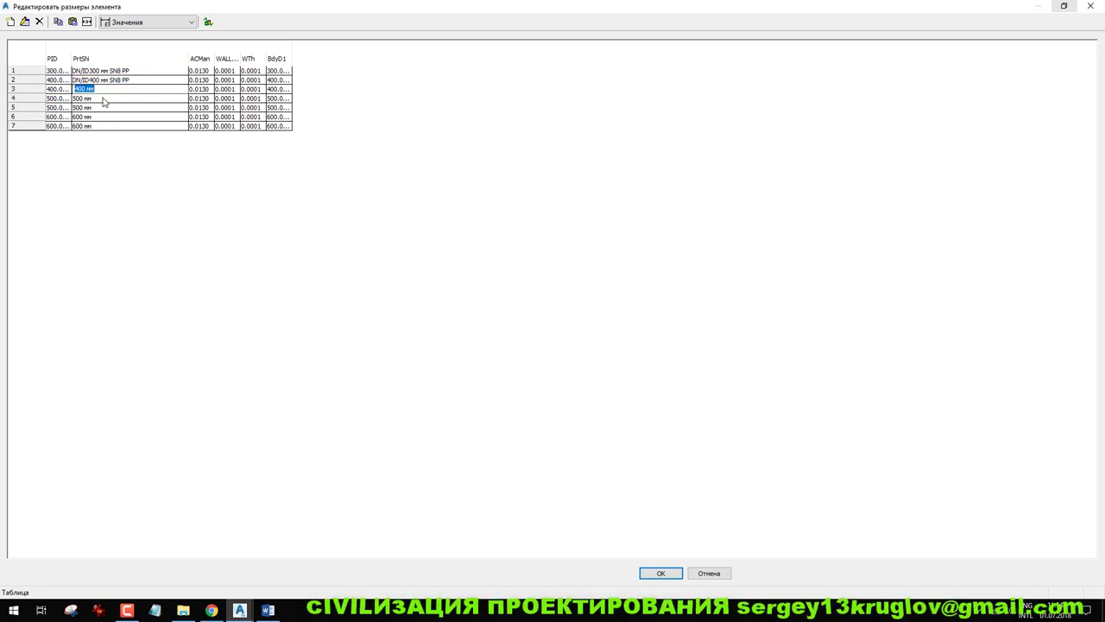
type("DN/ID300 мм SN8 PP")
key("BackSpace")
type("16")
key("Return")
Name the fourth size "DN/ID500 мм SN8 PP" and the fifth size "DN/ID500 мм SN16 PP" in the PrtSN column
key("Down")
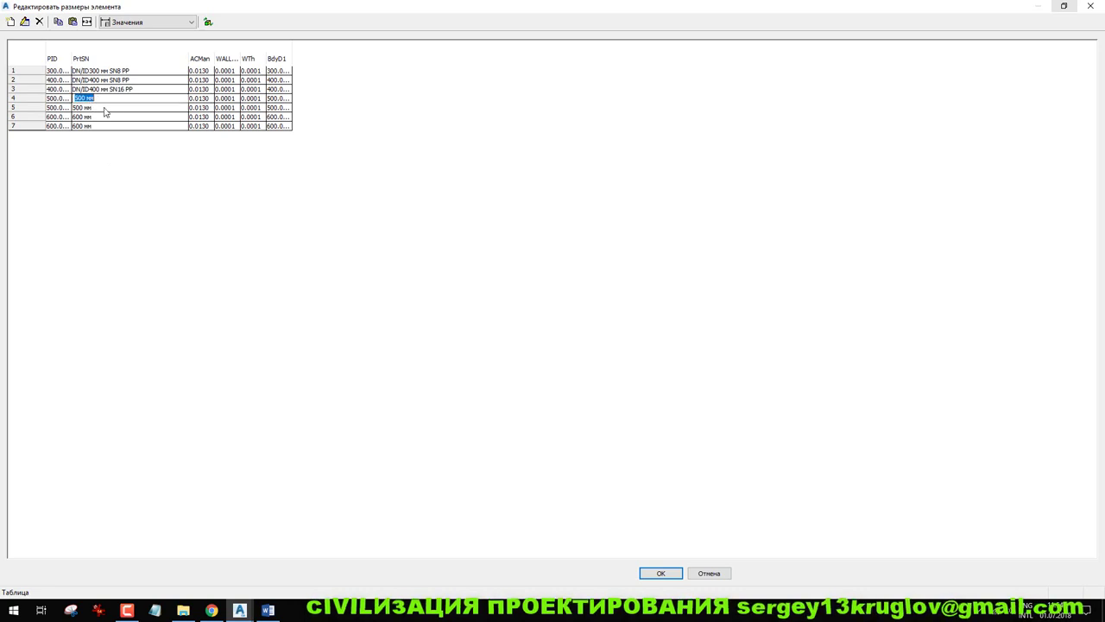
type("DN/ID400 мм SN8 PP")
key("Return")
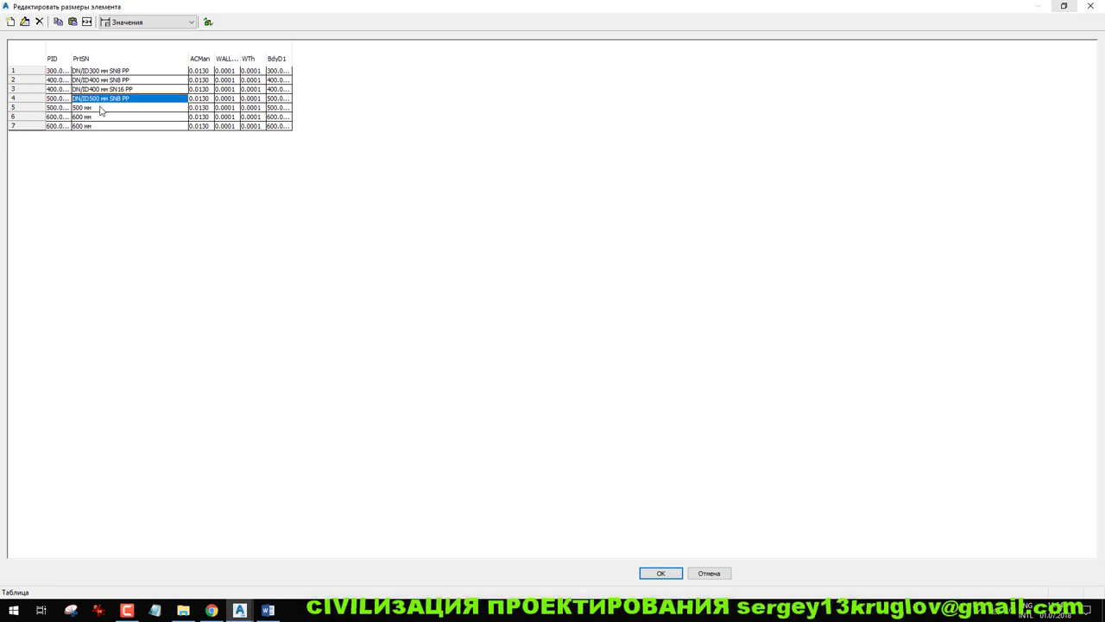
key("Down")
type("DN/ID500 мм SN8 PP")
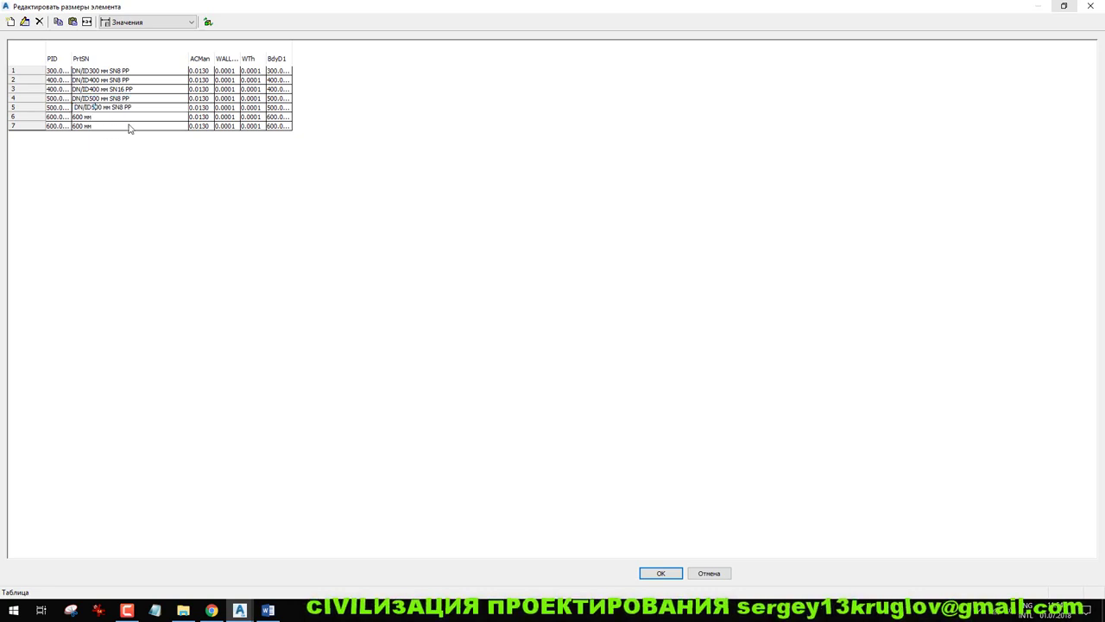
left_click_drag(120, 107, 125, 108)
type("16")
key("Return")
Set the sixth size's PrtSN name to "DN/ID600 мм SN8 PP"
left_click(101, 119)
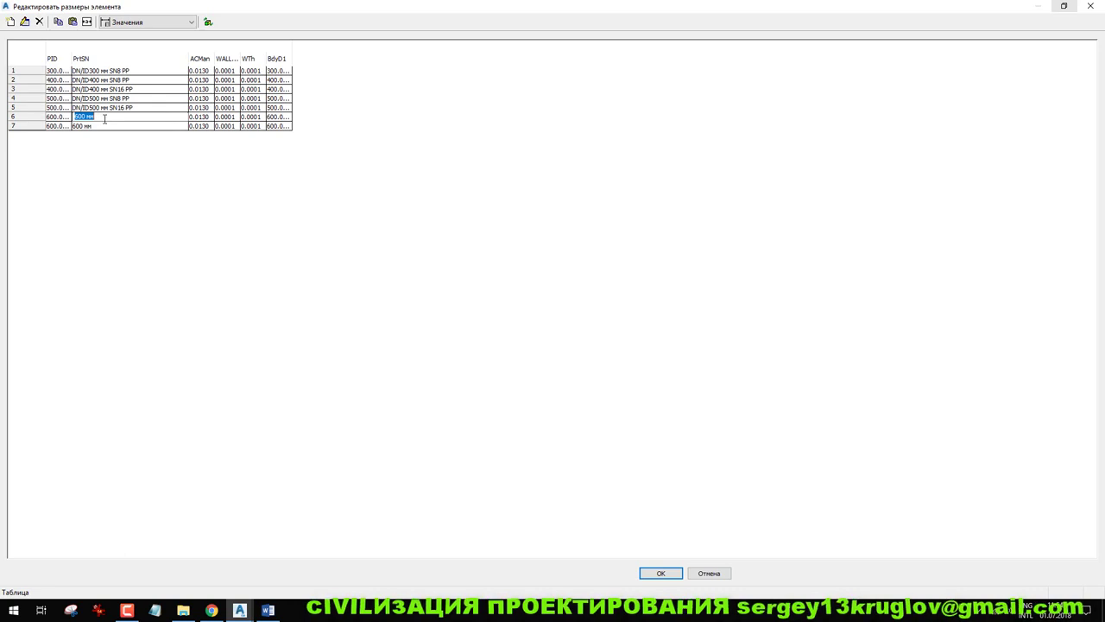
type("DN/ID300 мм SN8 PP")
type("6")
key("Return")
Set the seventh size's PrtSN name to "DN/ID600 мм SN16 PP"
left_click(100, 127)
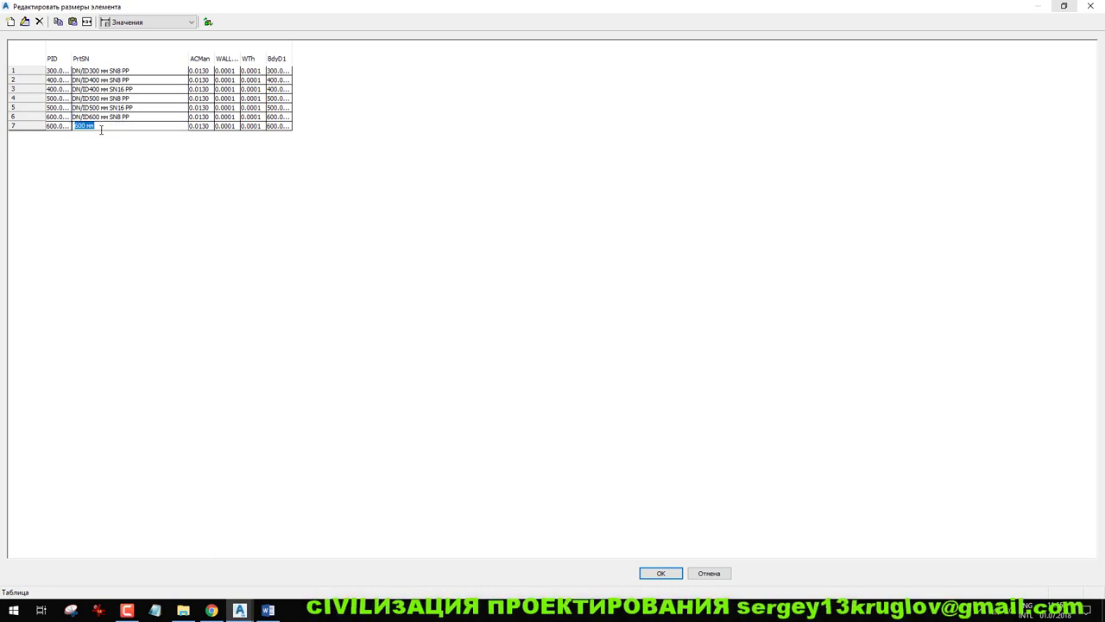
type("DN/ID300 мм SN8 PP")
left_click_drag(91, 127, 95, 126)
type("6")
key("Return")
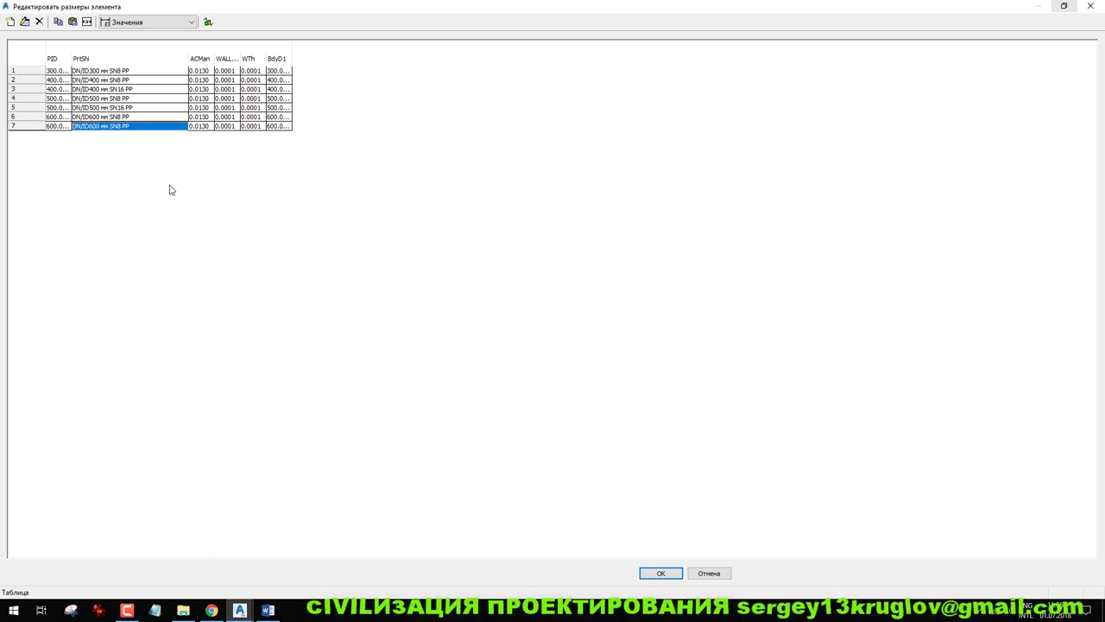
left_click(121, 128)
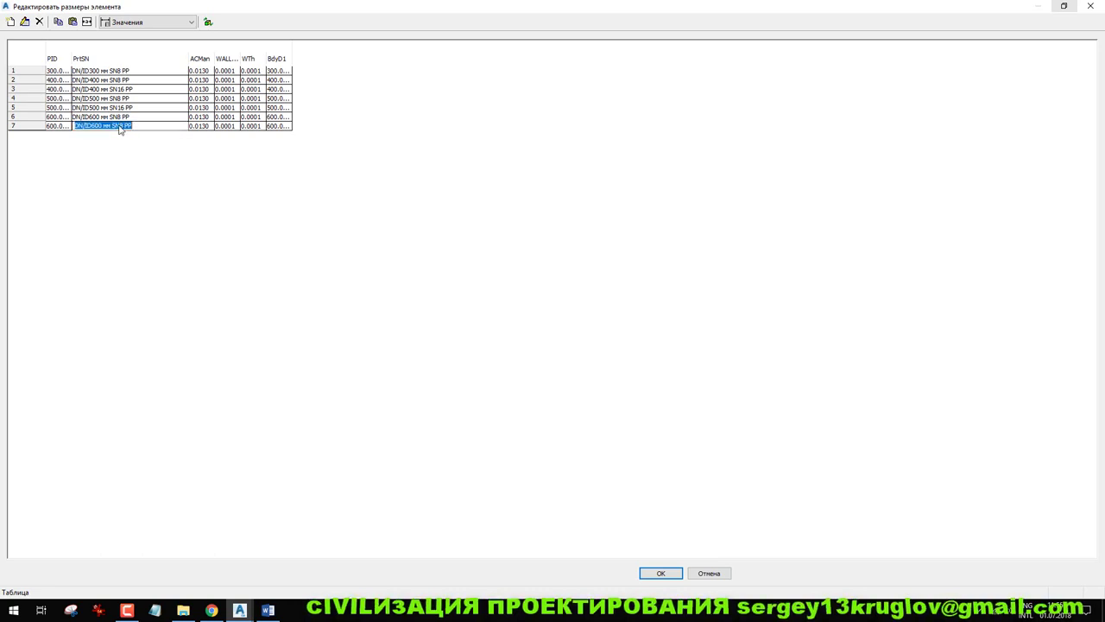
left_click(120, 126)
left_click_drag(128, 126, 121, 126)
type("16")
key("Tab")
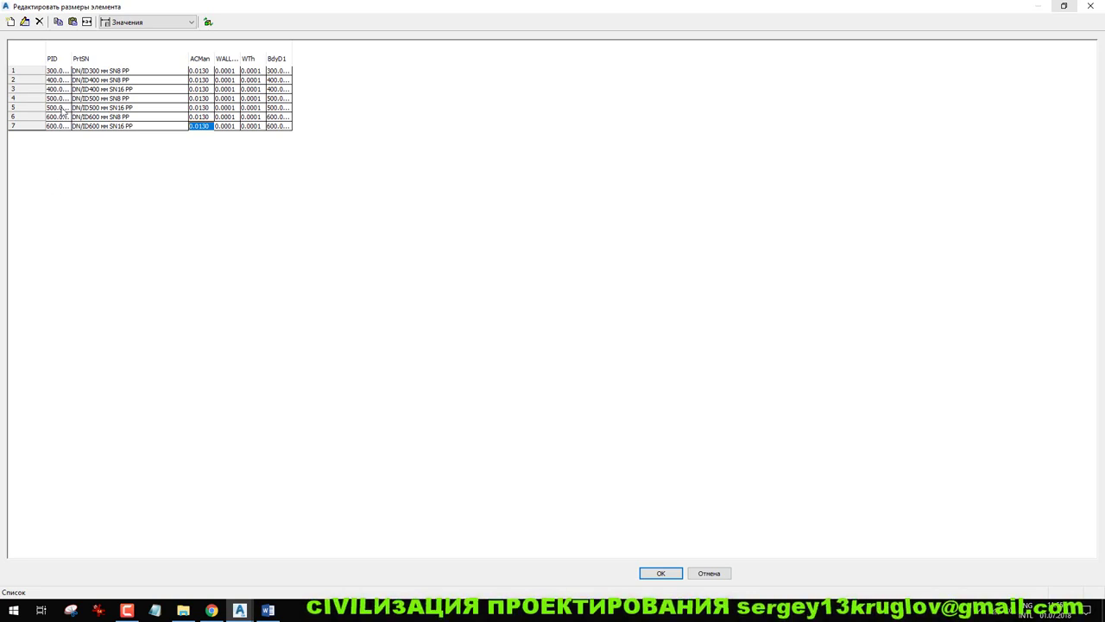
Widen the PID column to check the diameters, accept the size table, and close the pipe family's Part Builder session
left_click_drag(69, 57, 96, 130)
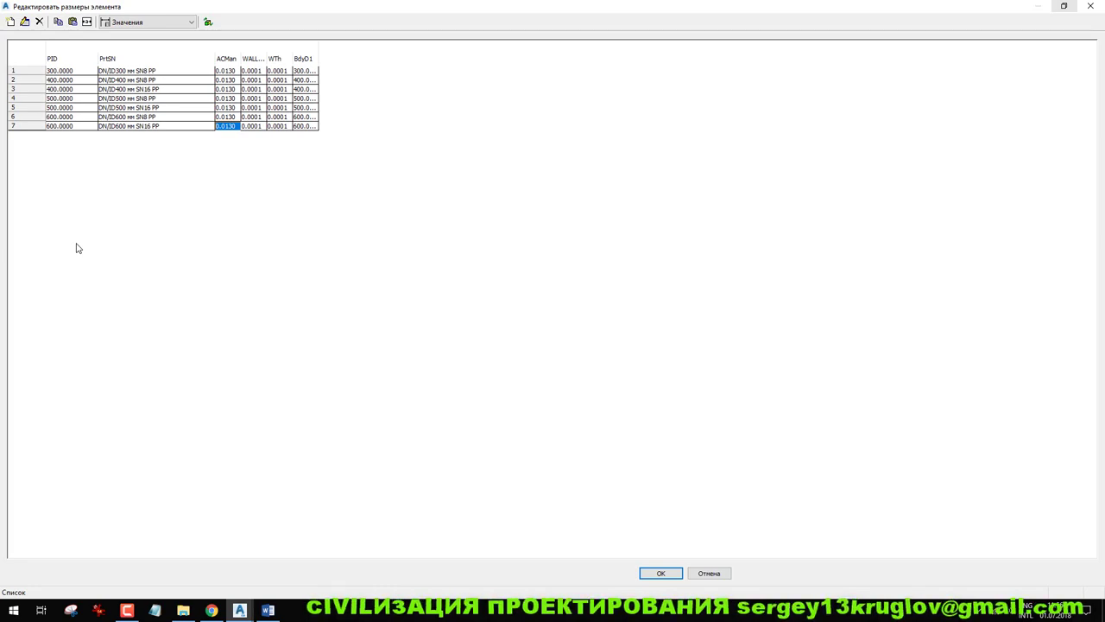
left_click(661, 573)
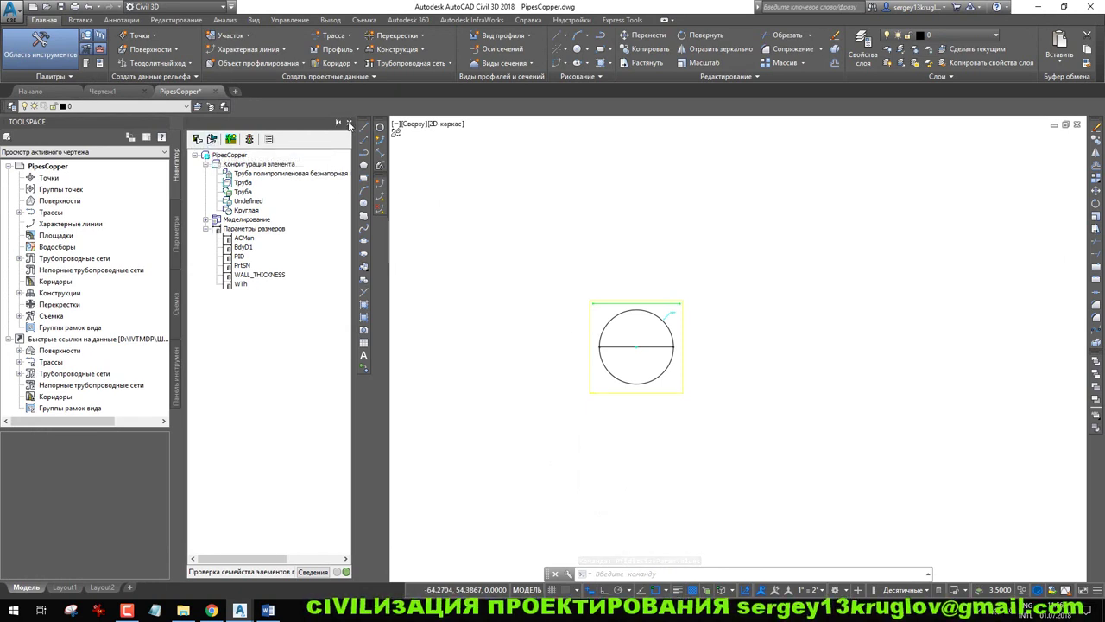
left_click(349, 126)
left_click(534, 329)
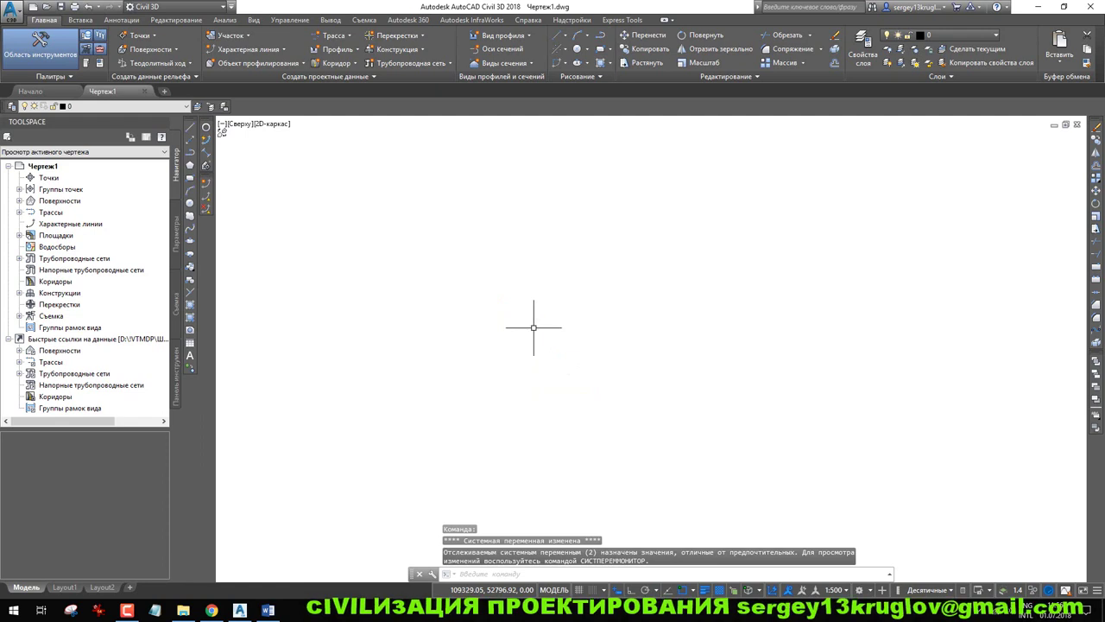
Reopen Конструктор элементов and look for the new corrugated polypropylene pipe family in the Труба catalog
left_click(371, 76)
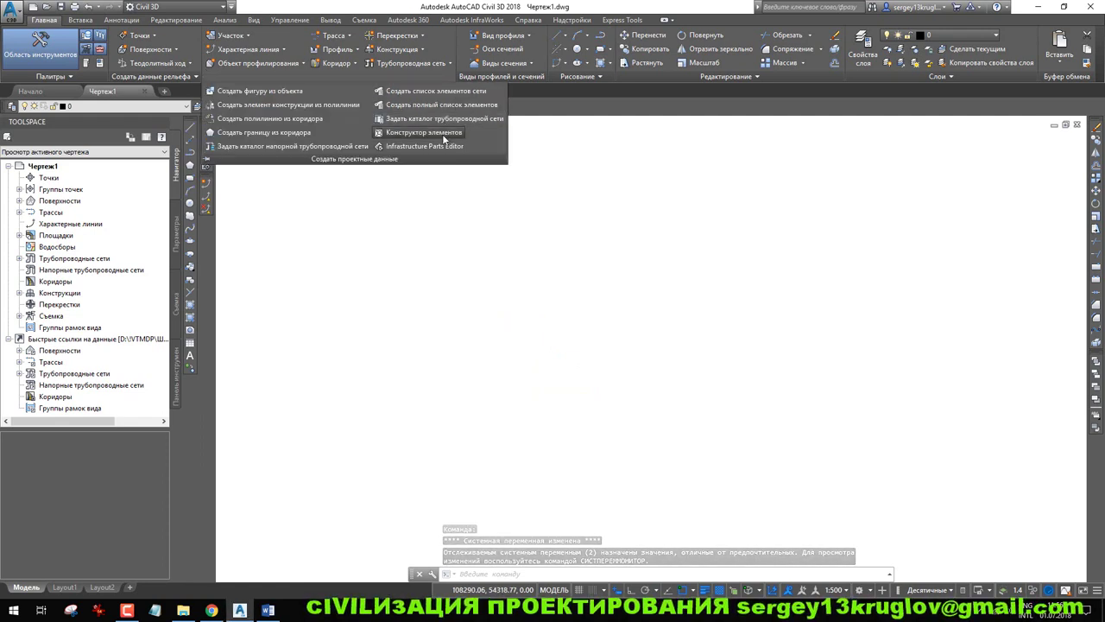
left_click(444, 139)
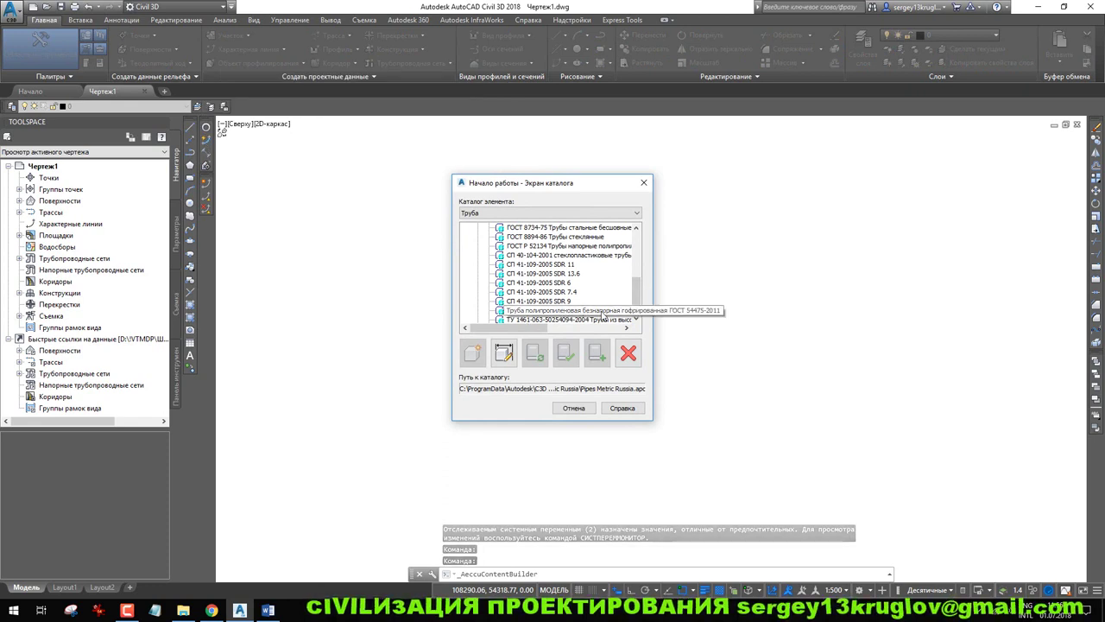
Select the new corrugated pipe family, close the catalog, and check the remaining items in the Word specification
left_click(604, 311)
left_click(574, 408)
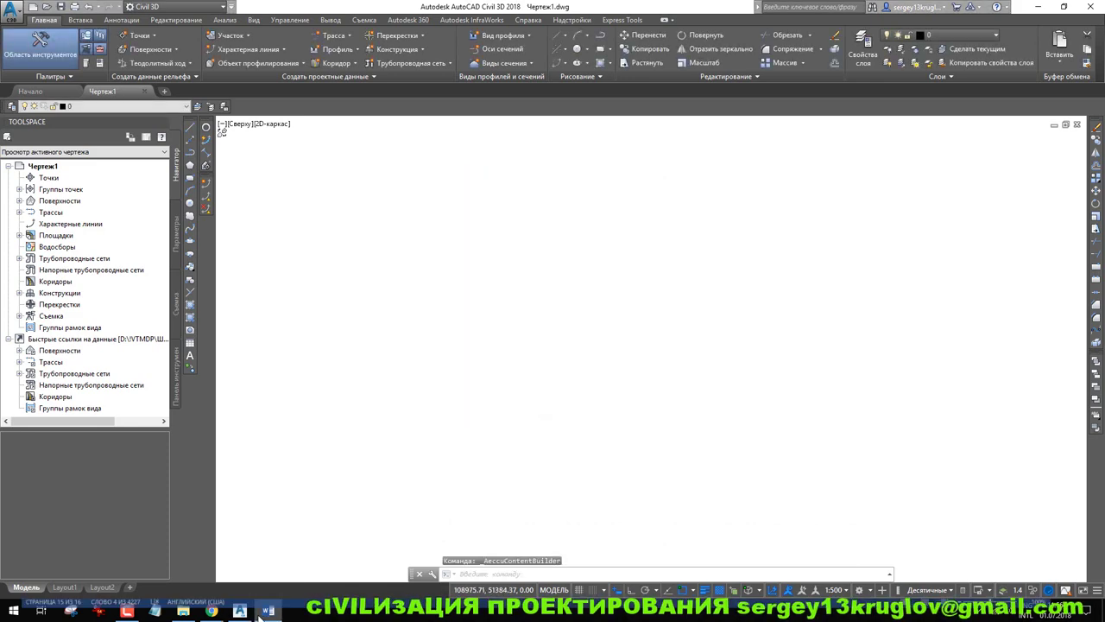
left_click(267, 610)
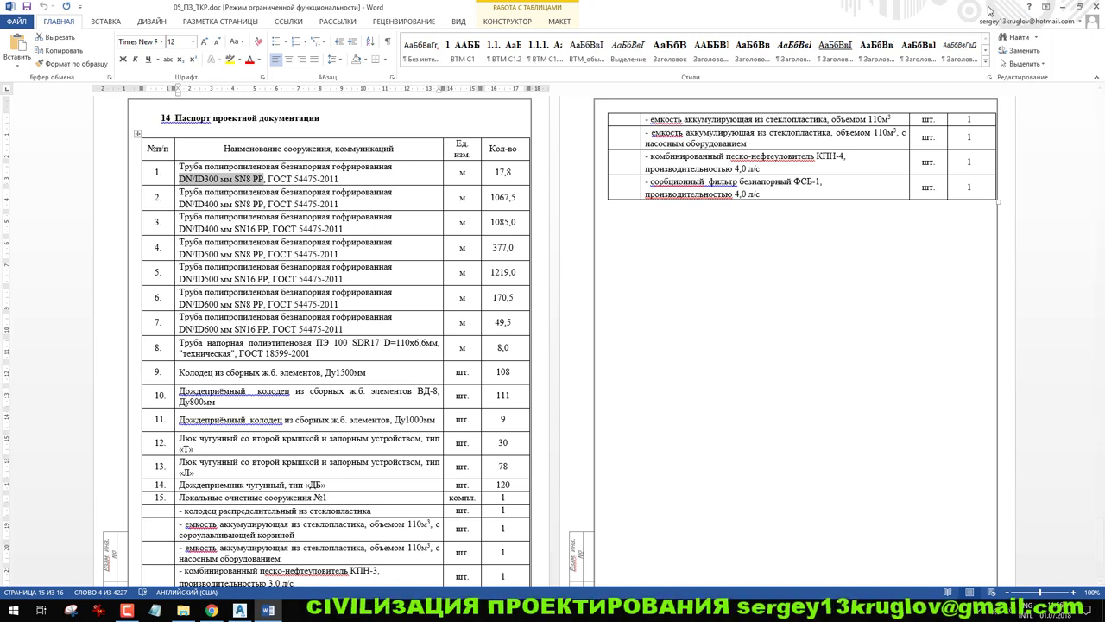
left_click(1064, 7)
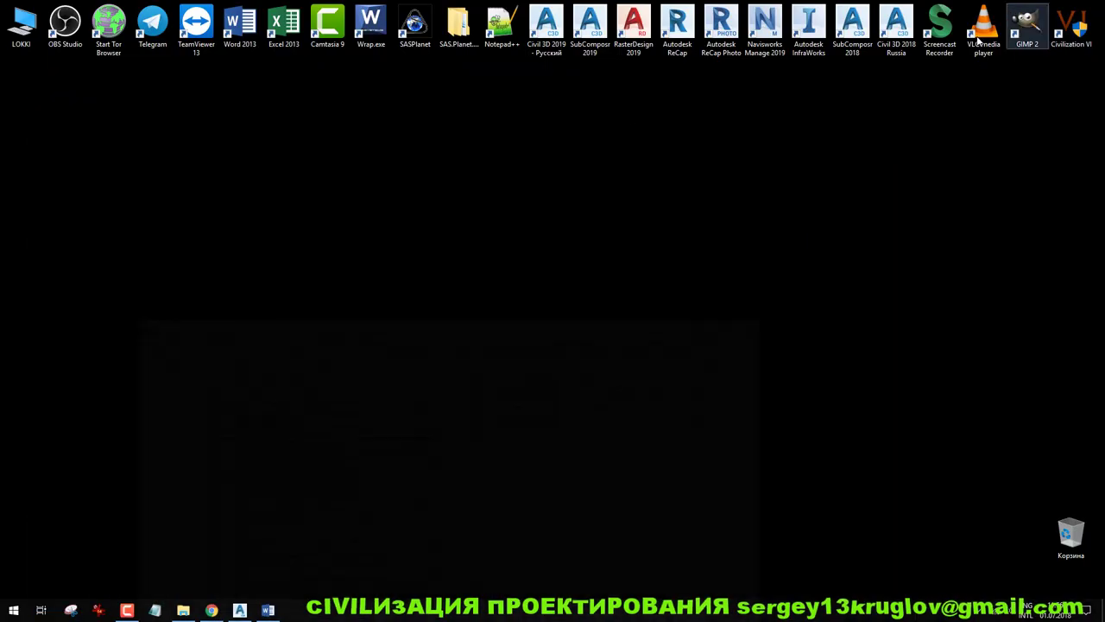
left_click(239, 611)
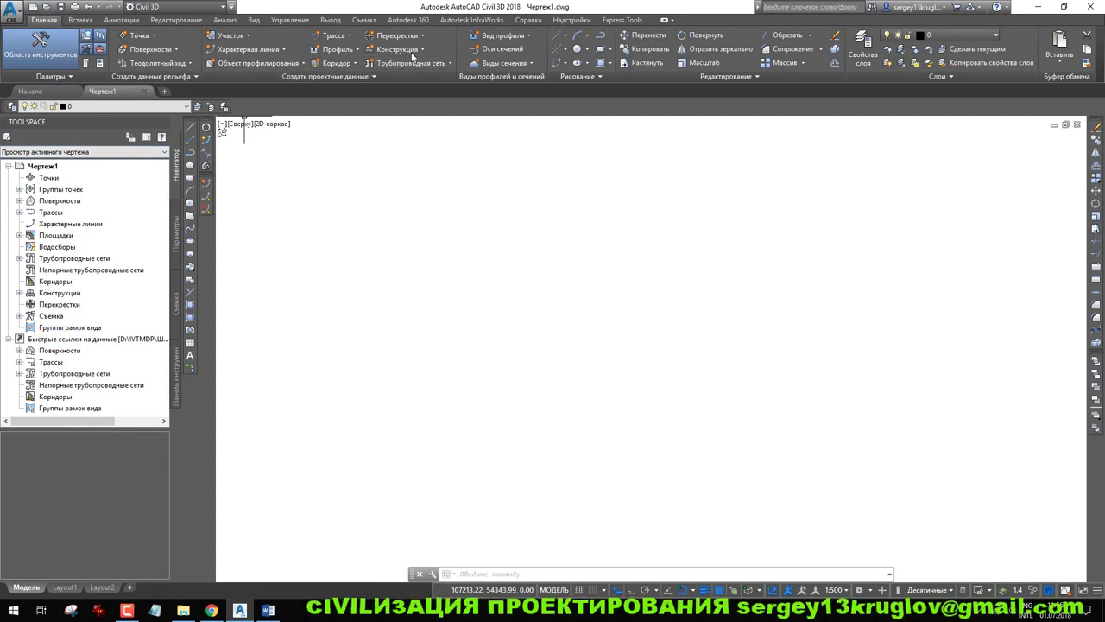
Reopen Конструктор элементов and select the "ГОСТ 18599-2001. Трубы напорные из полиэтилена ПЭ 100" family in the Труба catalog
left_click(373, 76)
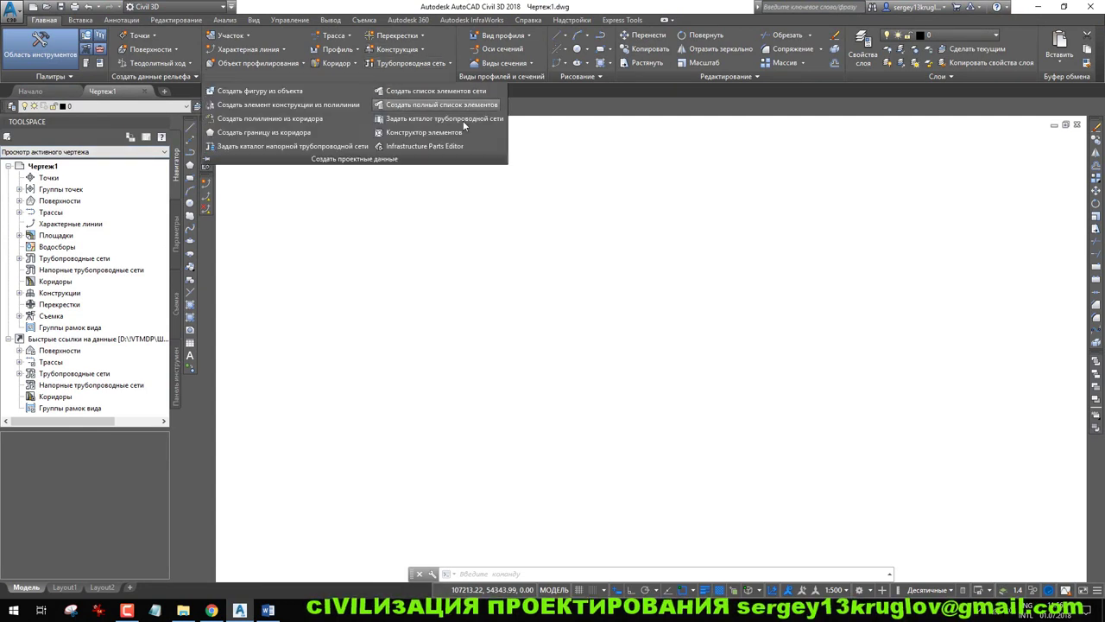
left_click(462, 132)
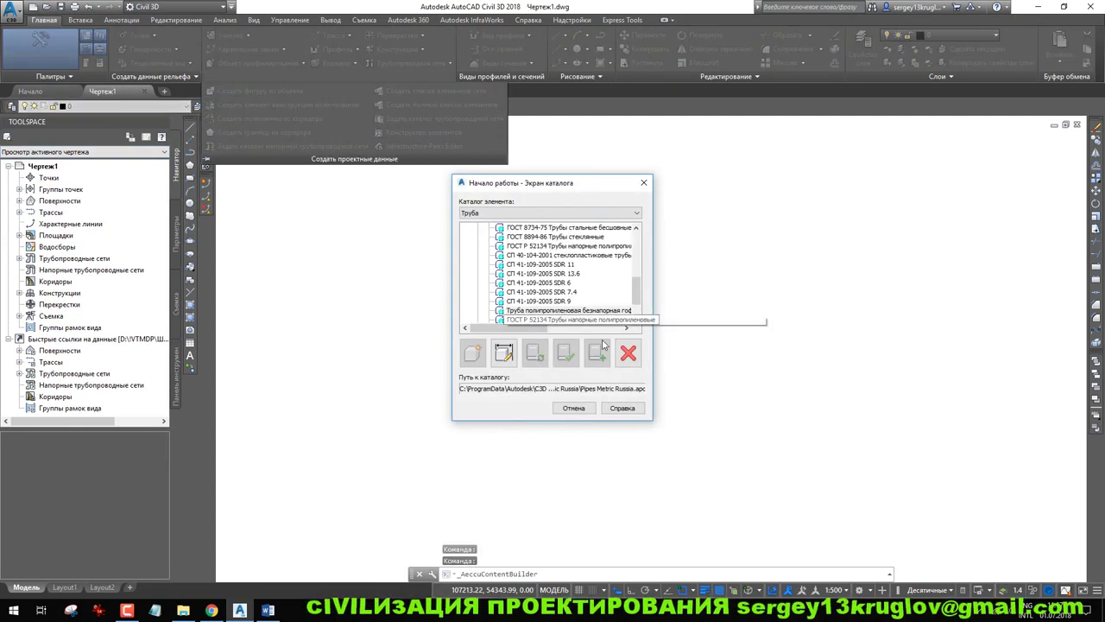
left_click_drag(636, 294, 638, 266)
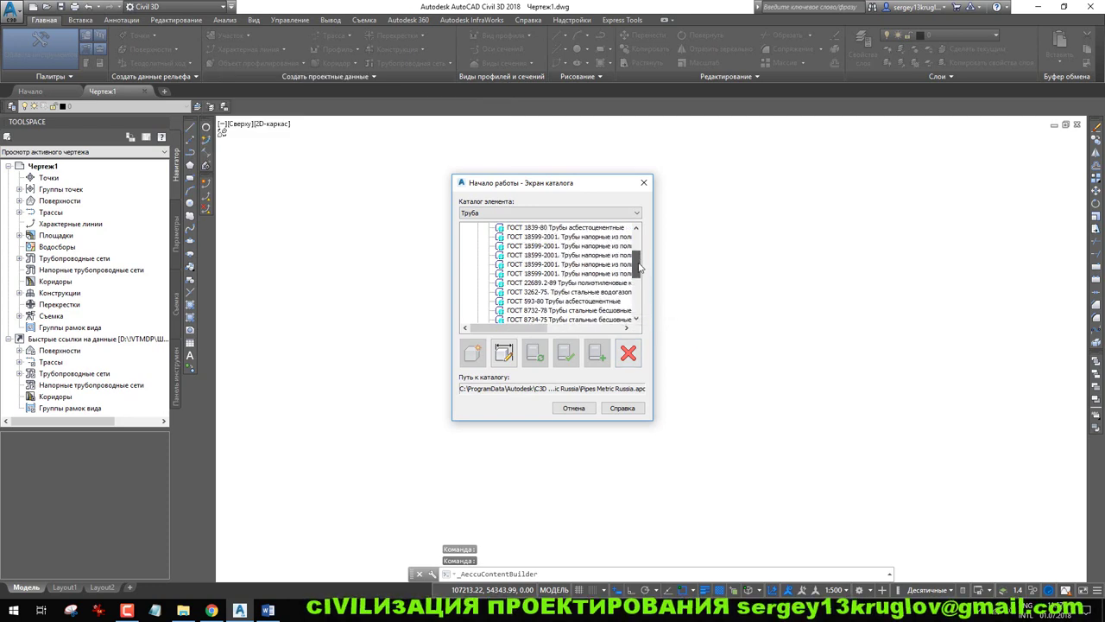
left_click_drag(522, 329, 545, 335)
left_click(550, 236)
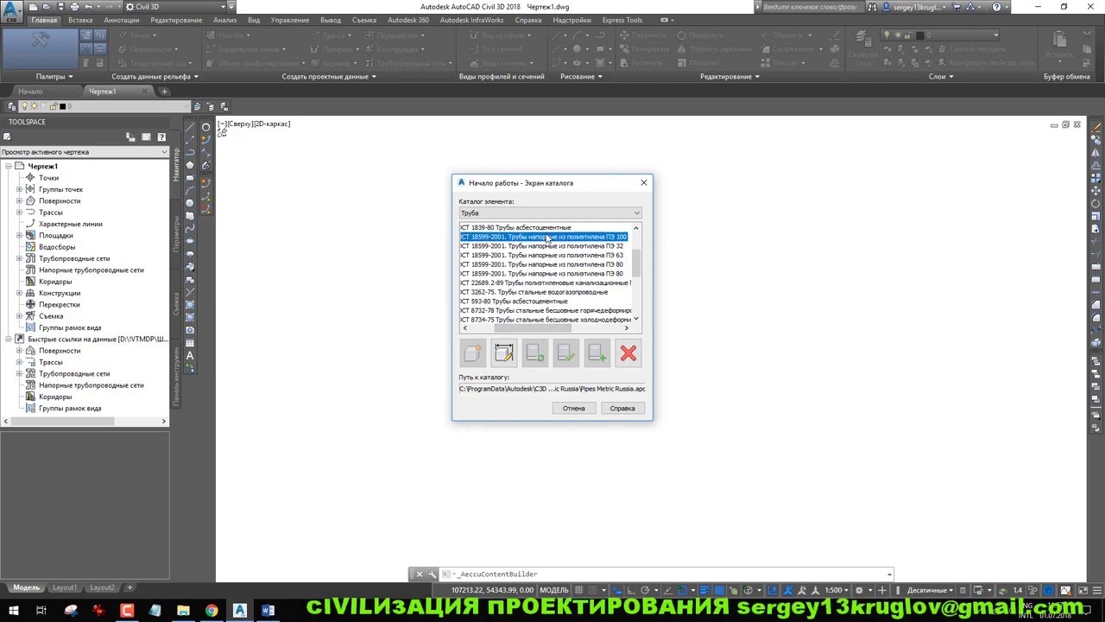
Check the polyethylene pressure pipe entry, item 8, in the Word specification and return to the parts catalog
left_click(268, 610)
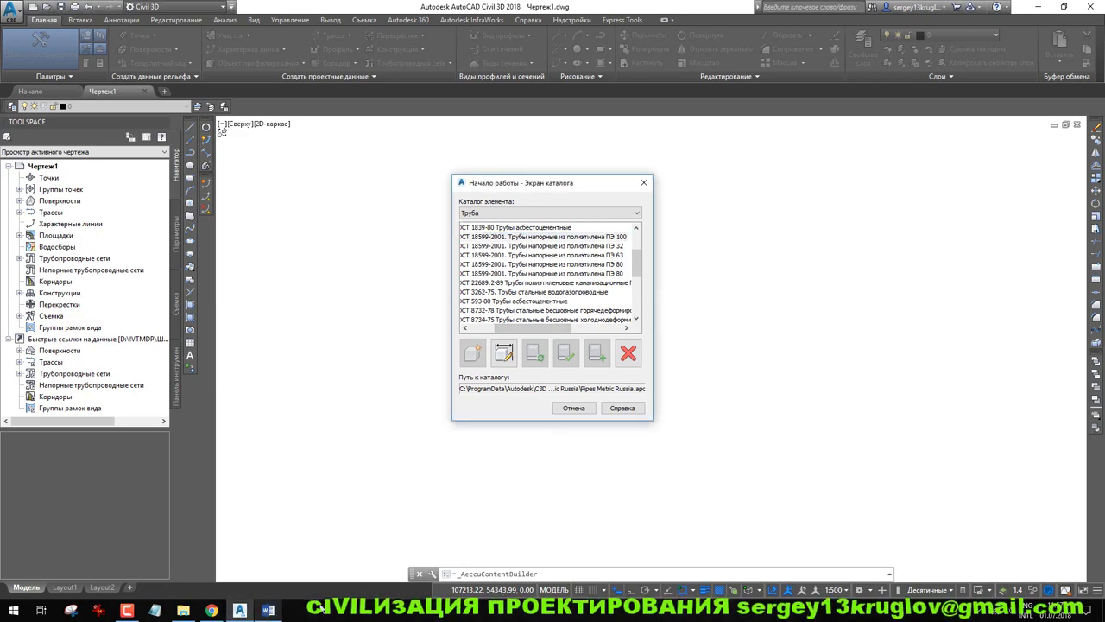
left_click(270, 610)
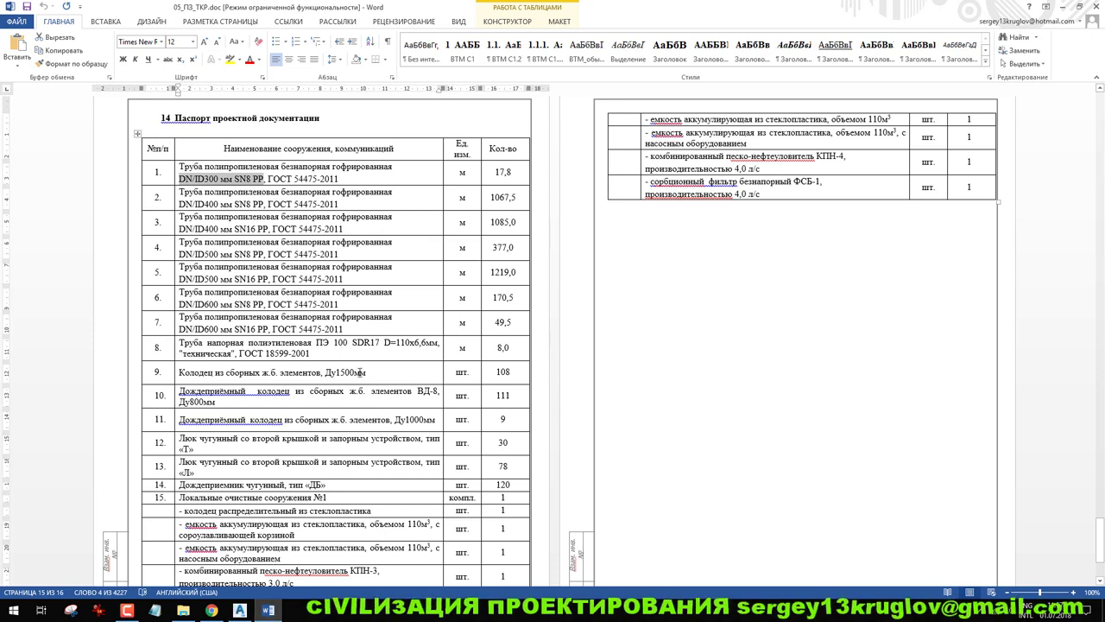
left_click(1063, 6)
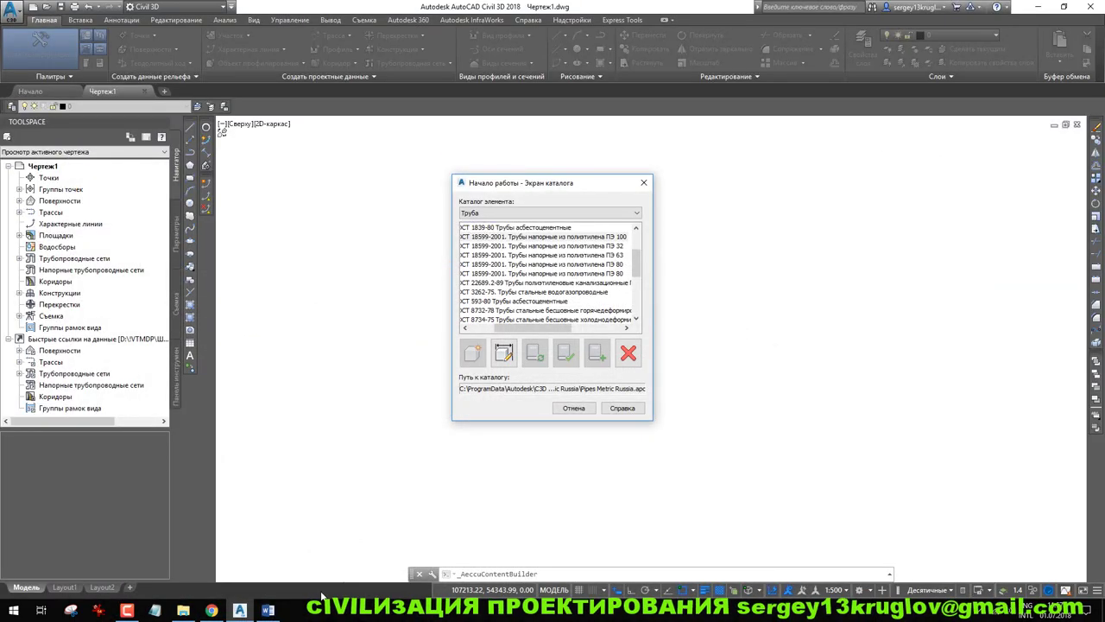
left_click(268, 611)
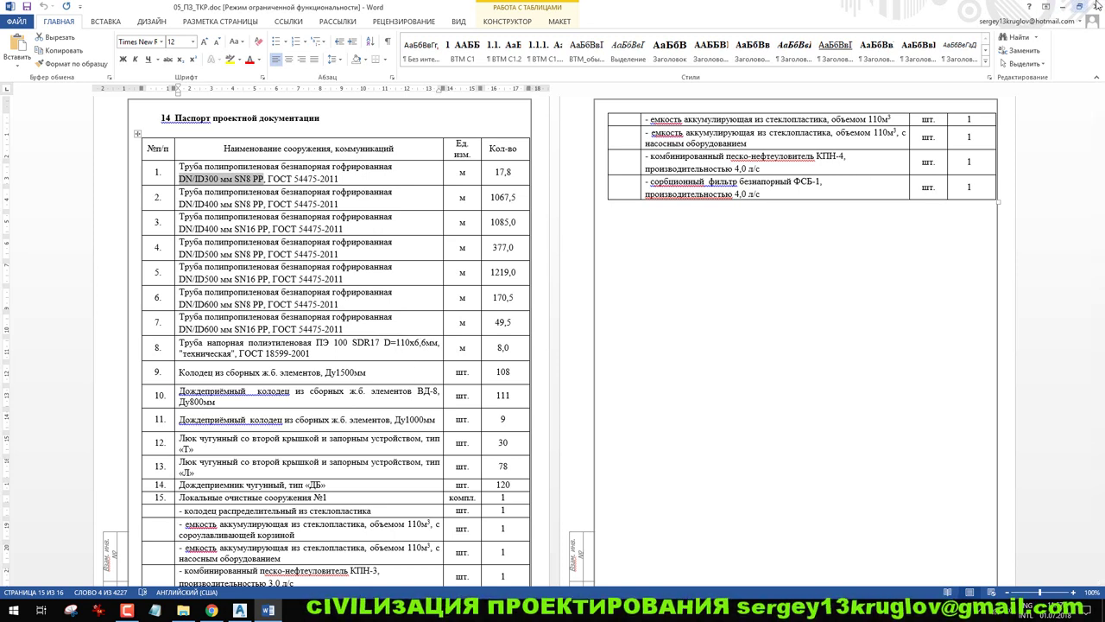
left_click(1063, 8)
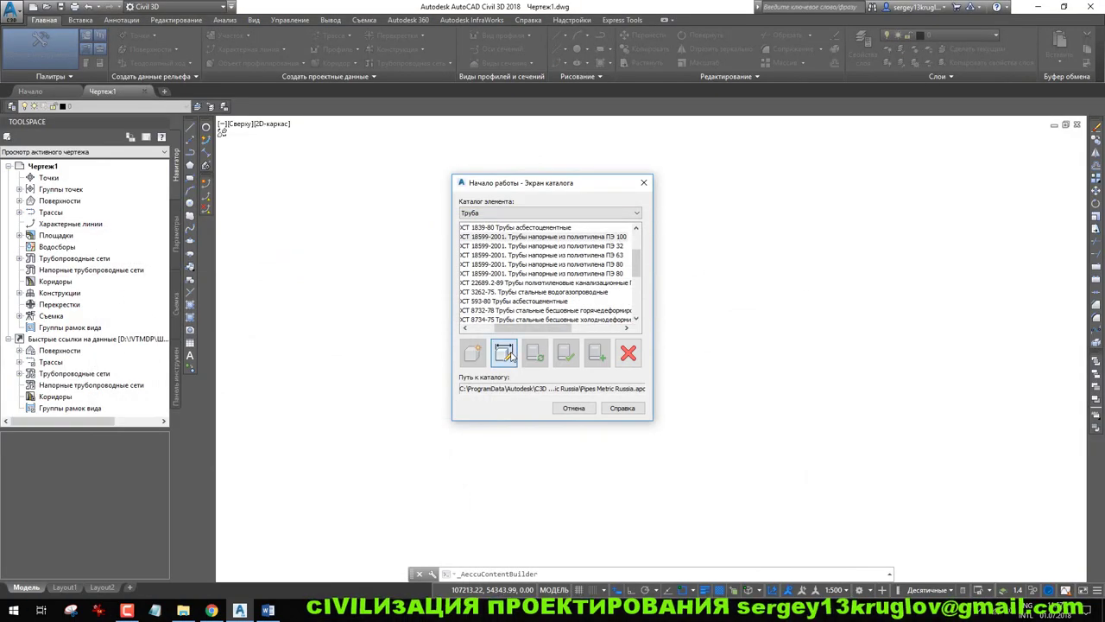
Open the selected ПЭ 100 pressure pipe family for modification, dismiss the old-objects notice, and open its size parameters for editing
left_click(505, 352)
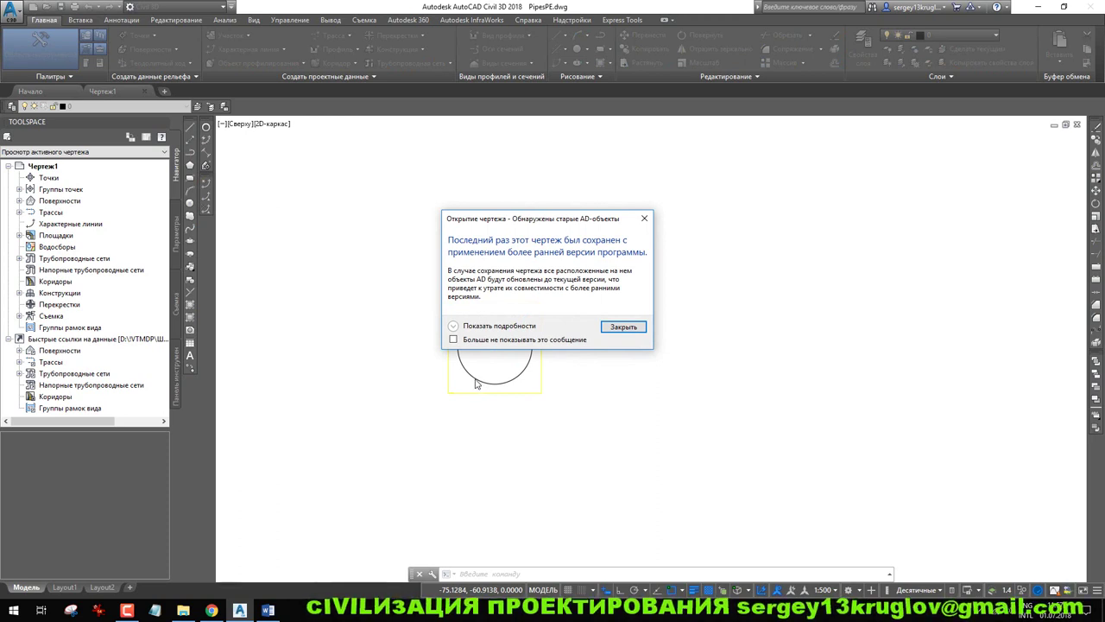
left_click(622, 336)
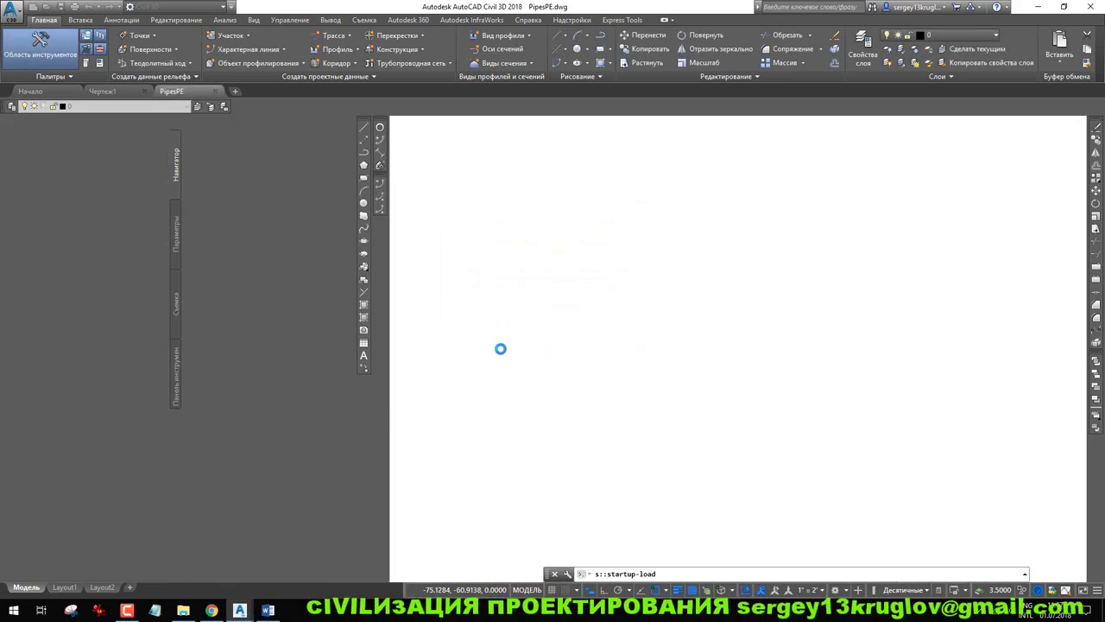
left_click(206, 182)
left_click(233, 192)
right_click(228, 199)
right_click(232, 191)
left_click(261, 198)
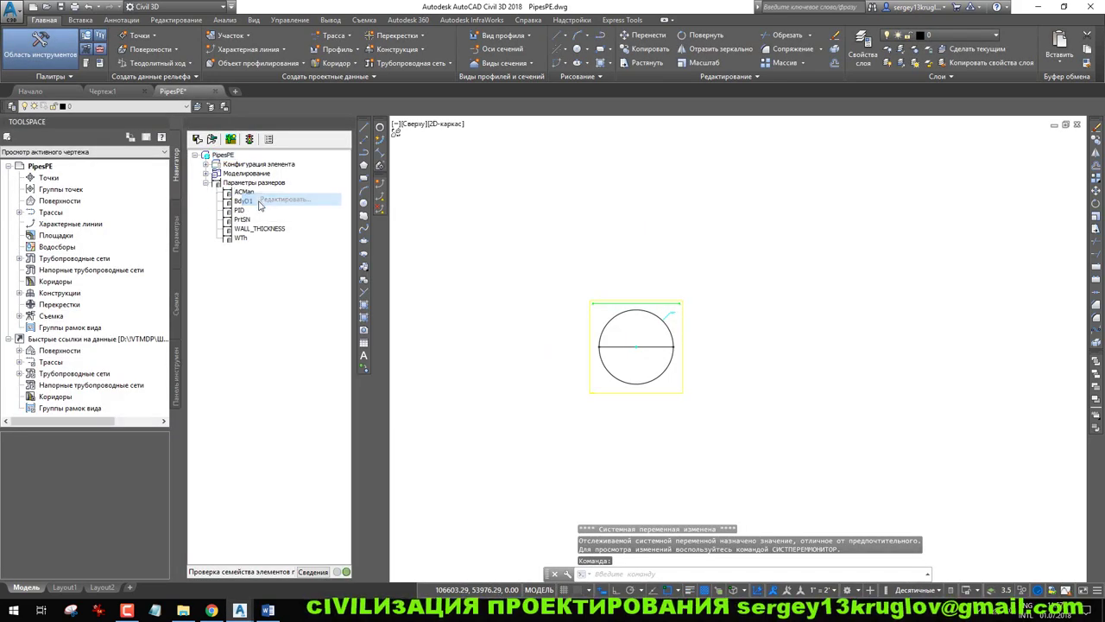
Widen the size table columns and set the PrtSN parameter's data storage to Таблица in the parameter configuration
left_click(62, 126)
left_click_drag(71, 59, 79, 59)
left_click_drag(182, 54, 291, 53)
left_click(146, 22)
left_click(153, 44)
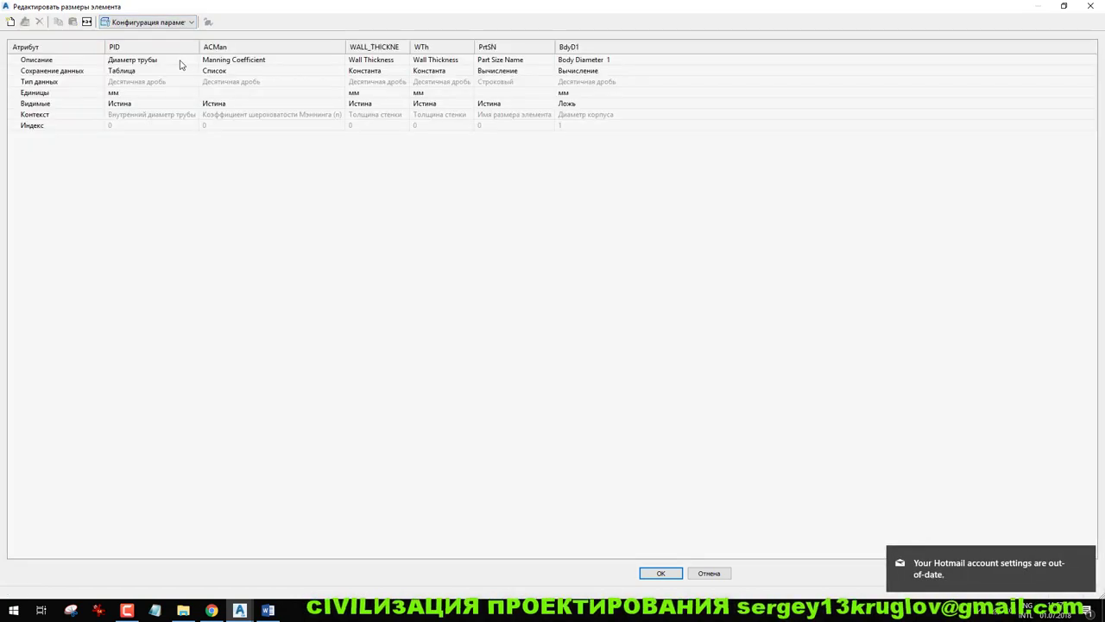
left_click(519, 77)
left_click(518, 92)
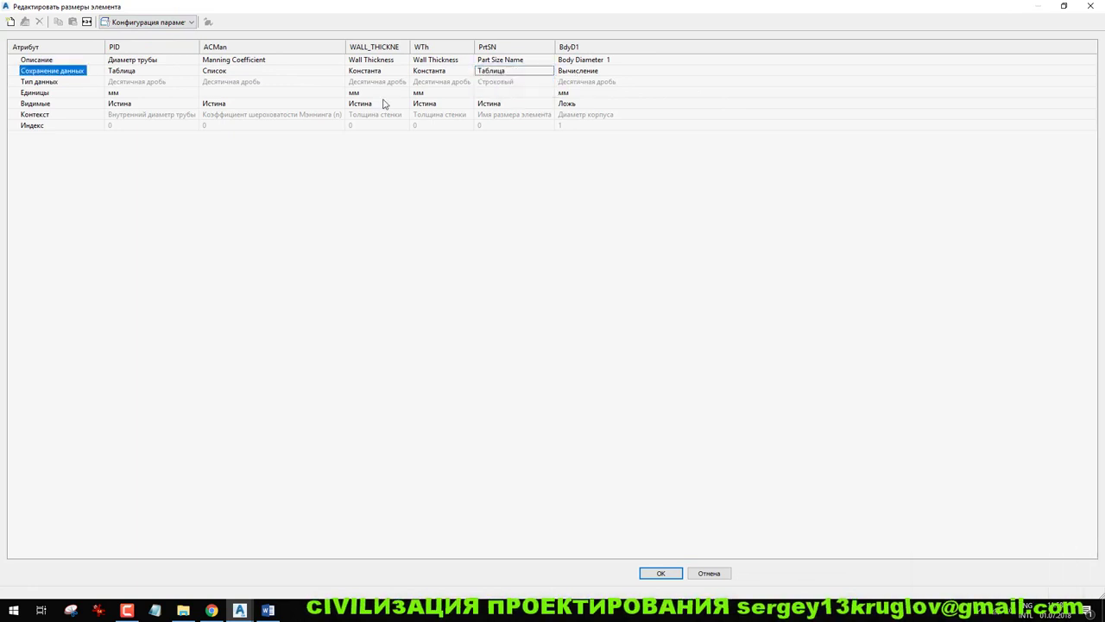
Return to the size values, widen the PrtSN column, and select the name cell of the 110 mm size
left_click(147, 23)
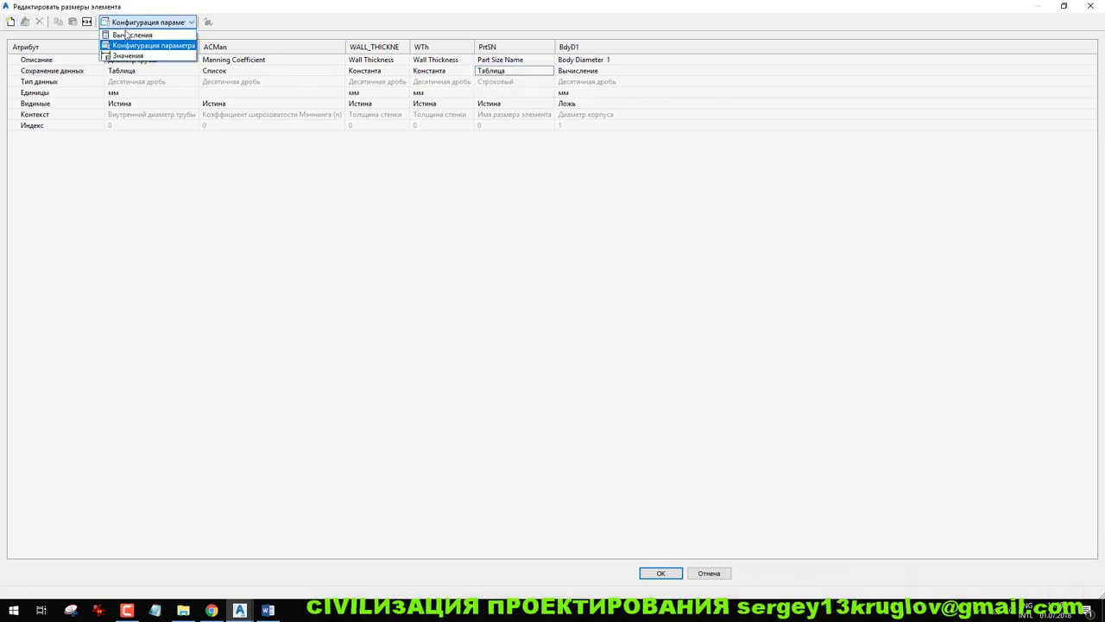
left_click(130, 35)
left_click(127, 22)
left_click(125, 43)
left_click_drag(96, 58, 157, 58)
left_click(91, 129)
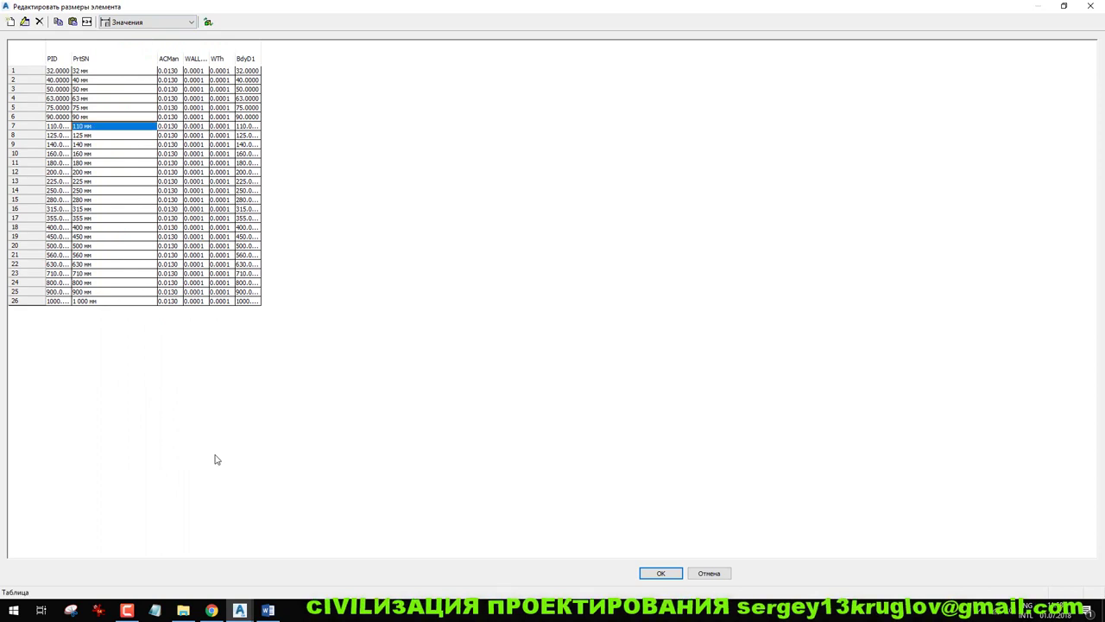
Shrink the size editor window, accept the size table, and minimise Civil 3D to reach the Word specification
left_click(268, 610)
left_click(325, 588)
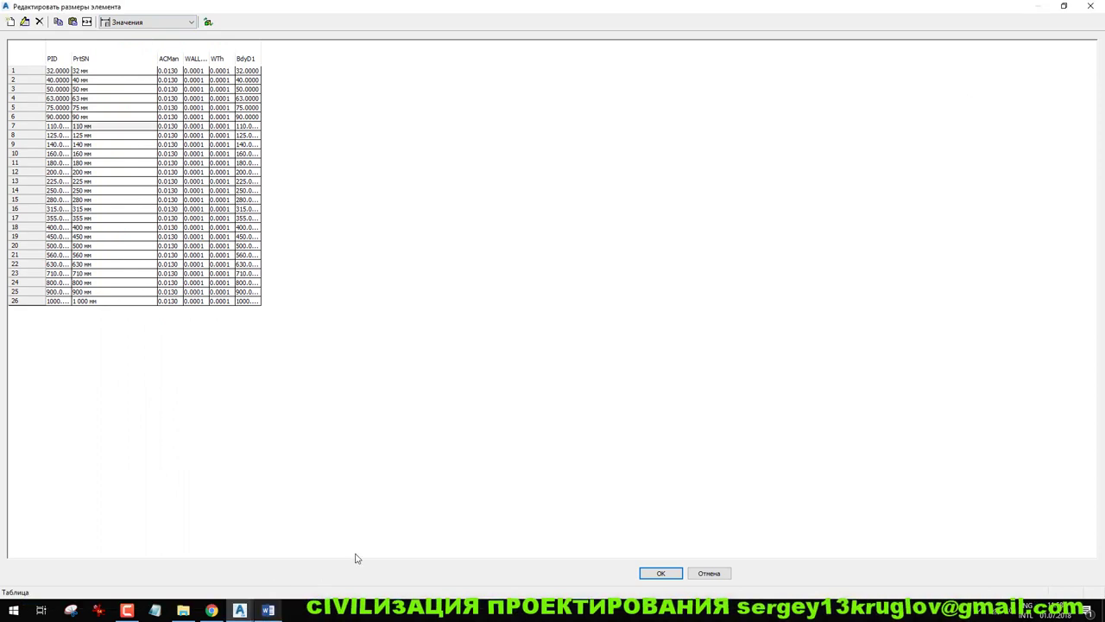
left_click(268, 610)
left_click(267, 610)
left_click(270, 611)
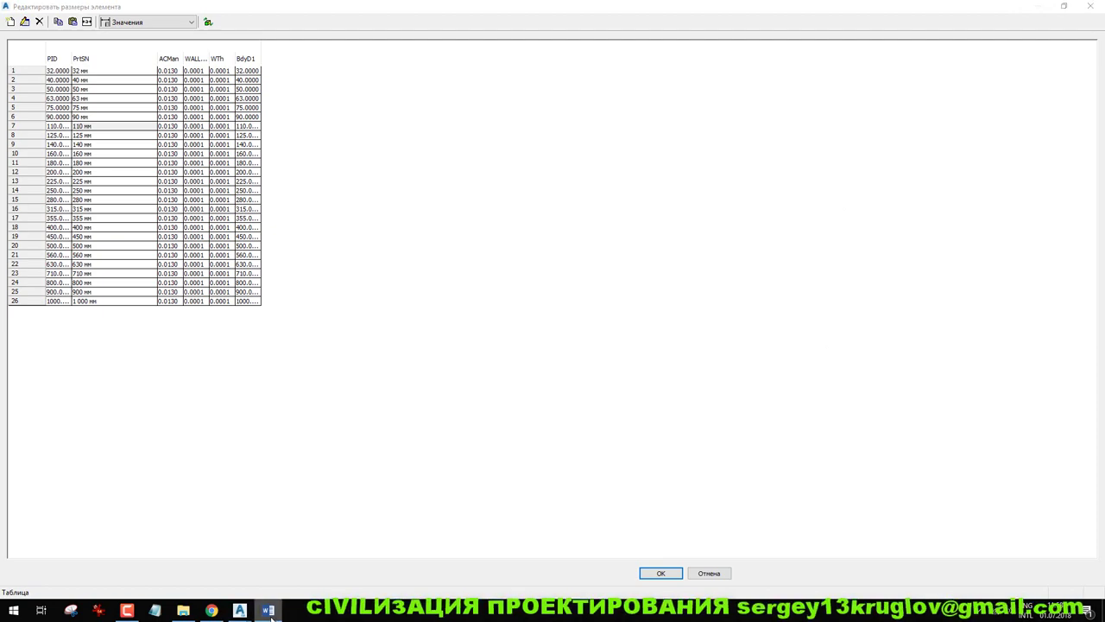
double_click(1026, 7)
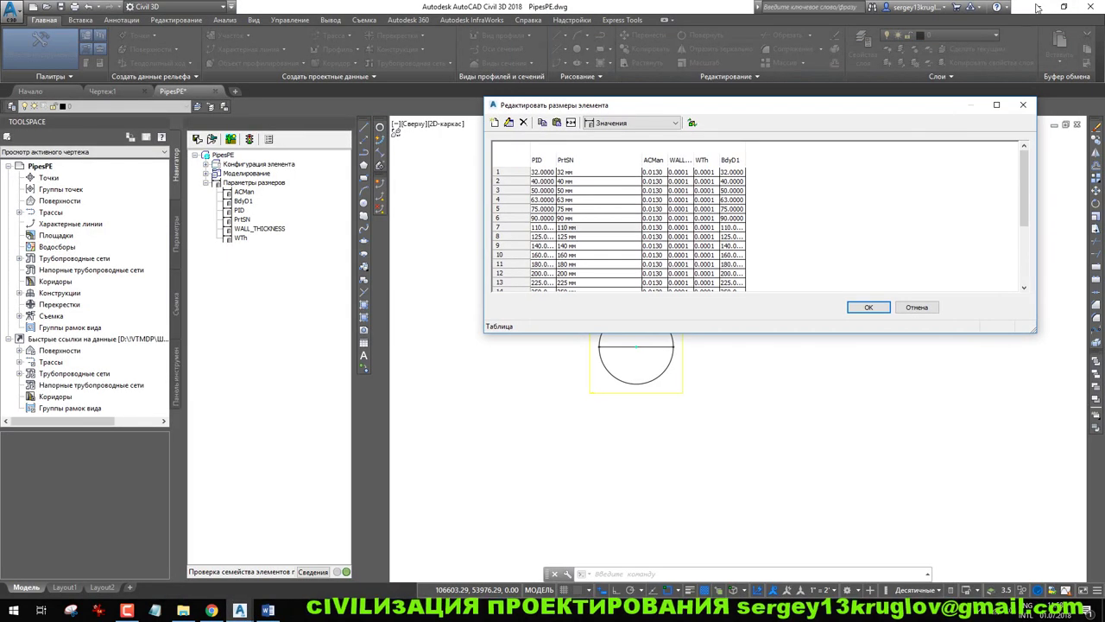
left_click(872, 310)
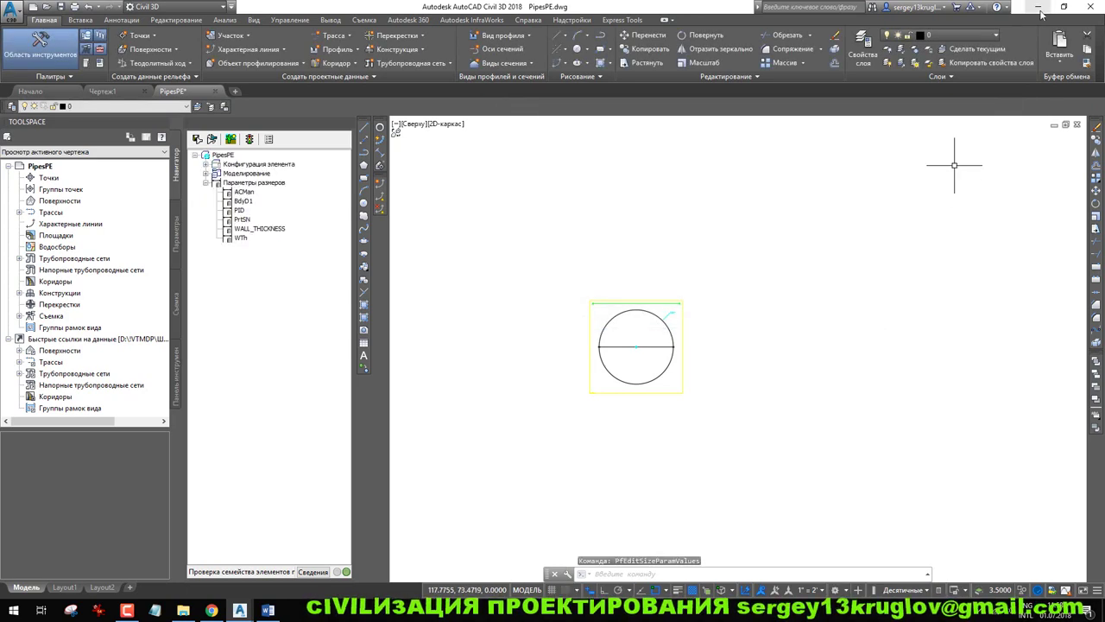
left_click(1038, 7)
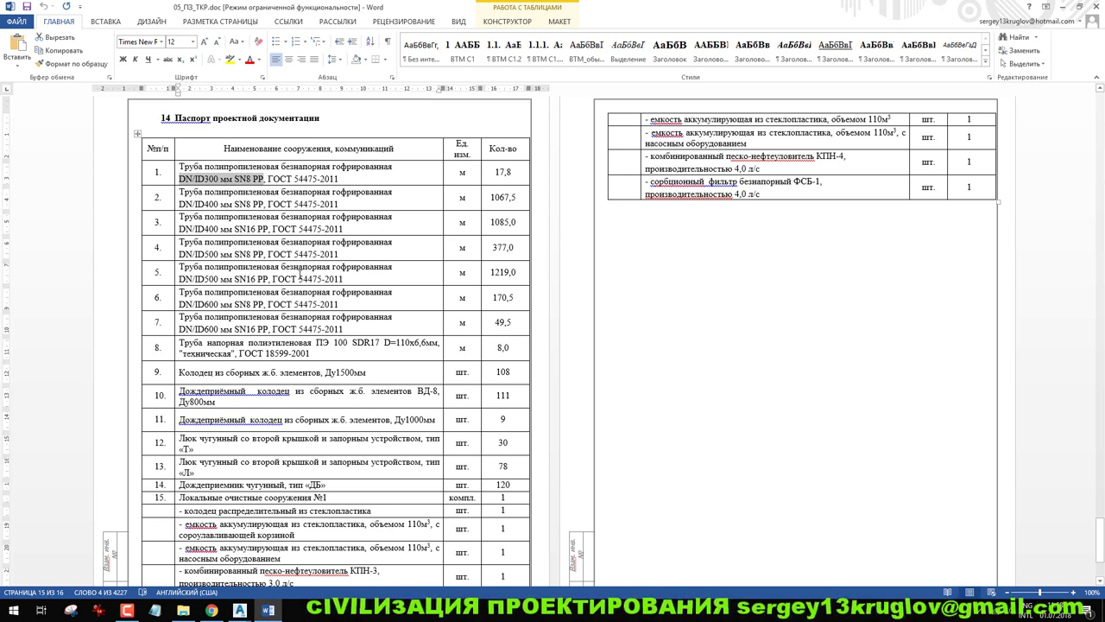
Review the specification's pipe list, return to the PipesPE drawing in Civil 3D, and expand Конфигурация элемента to view the family description
scroll(284, 320, "down", 1)
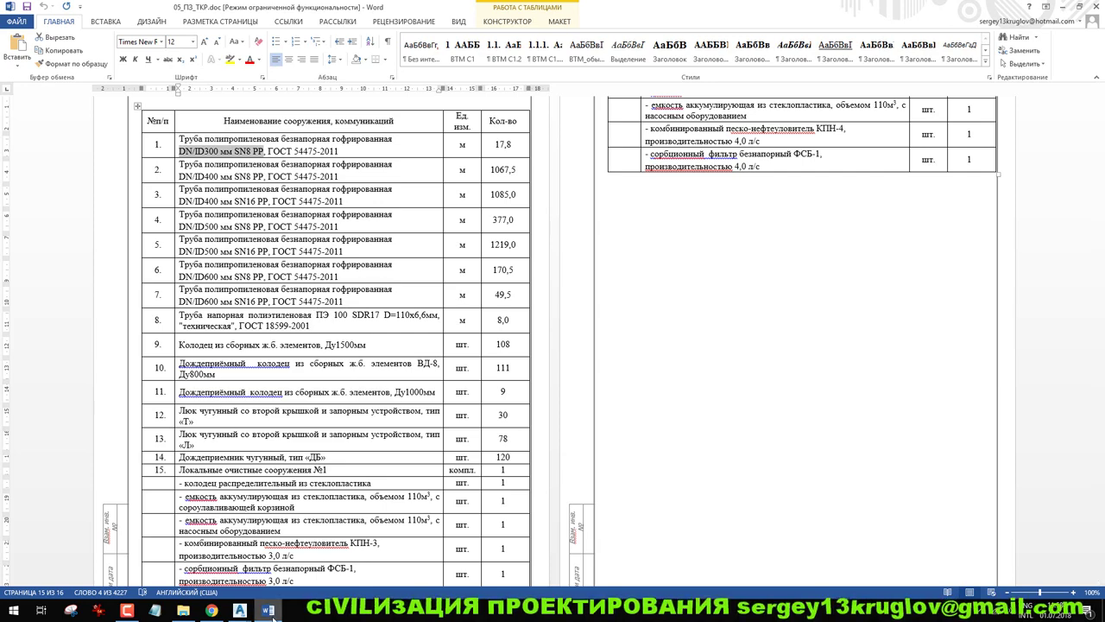
left_click(267, 611)
mouse_move(239, 610)
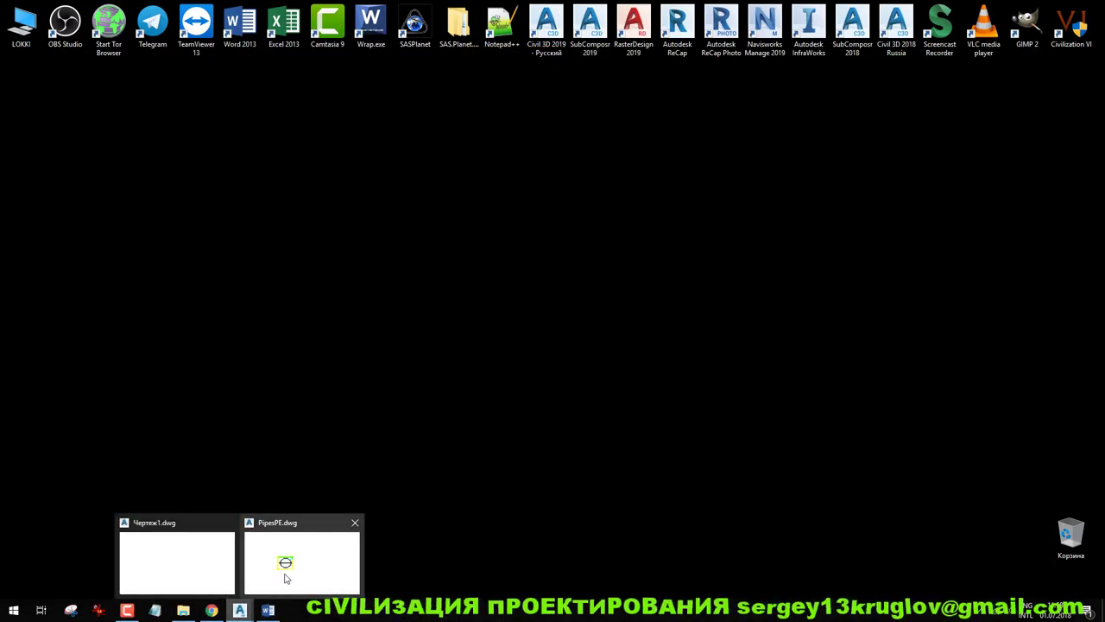
left_click(285, 570)
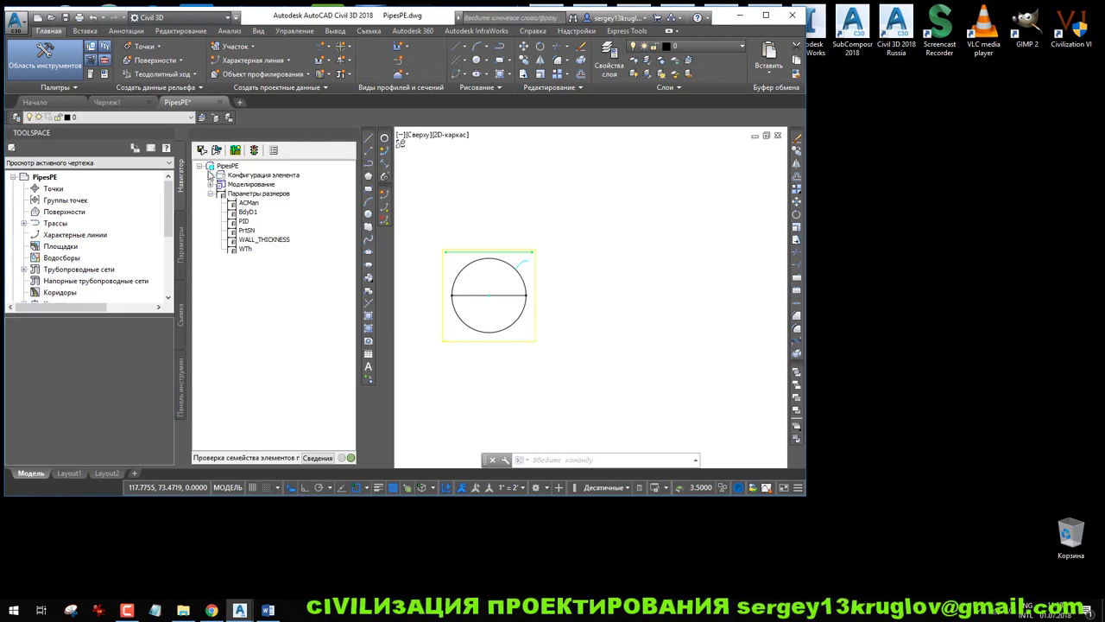
left_click(210, 175)
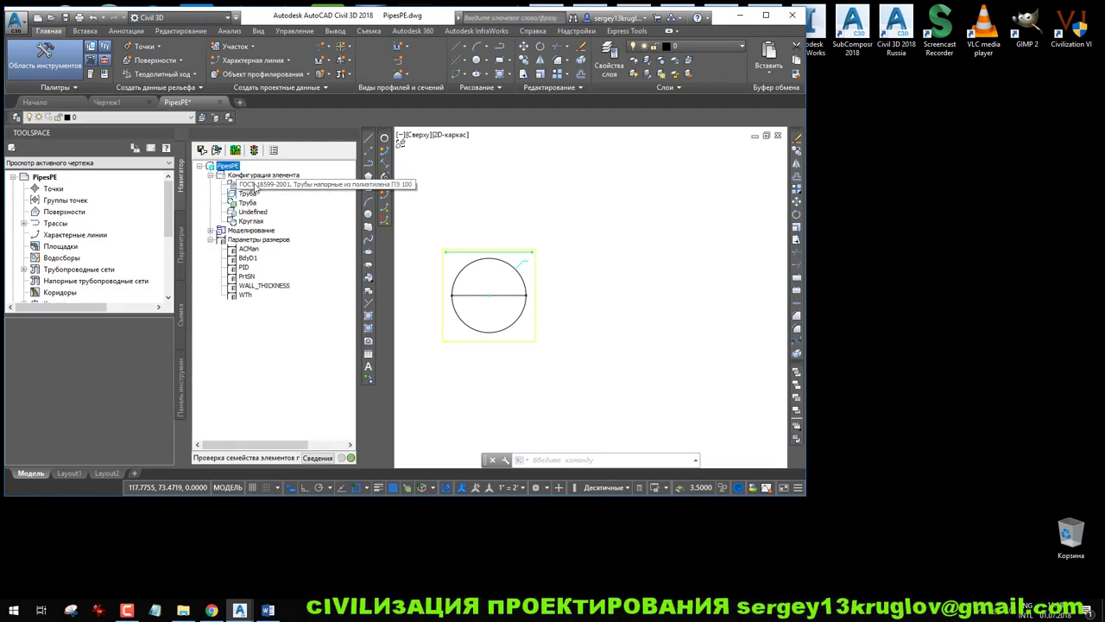
Check the ПЭ 100 pressure pipe entry in the Word specification, and return to the PipesPE drawing in Civil 3D
left_click(268, 611)
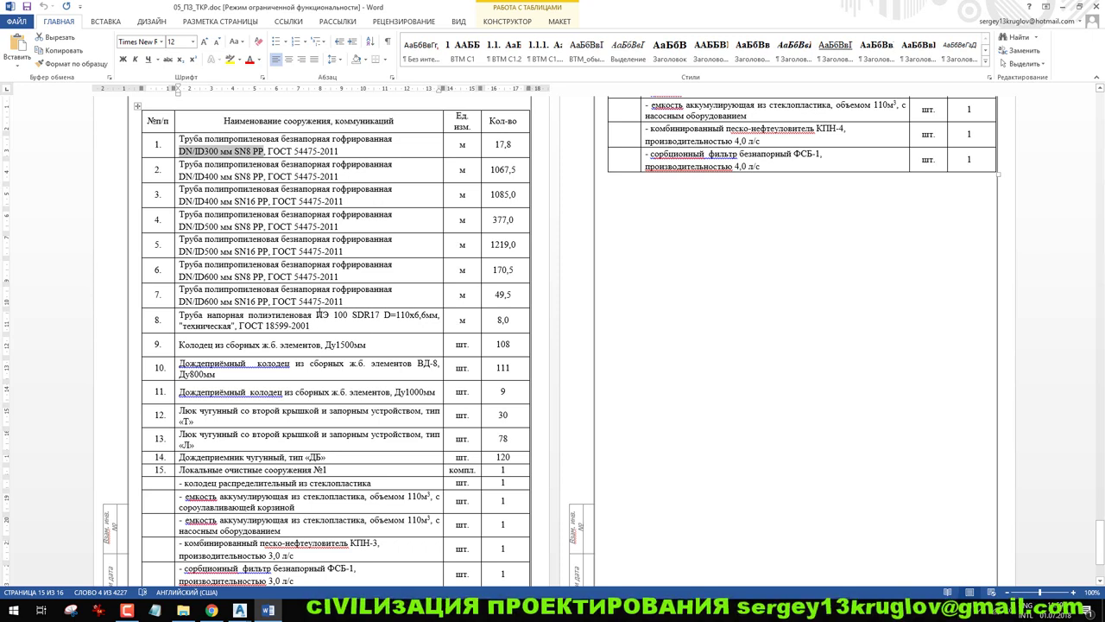
left_click(267, 611)
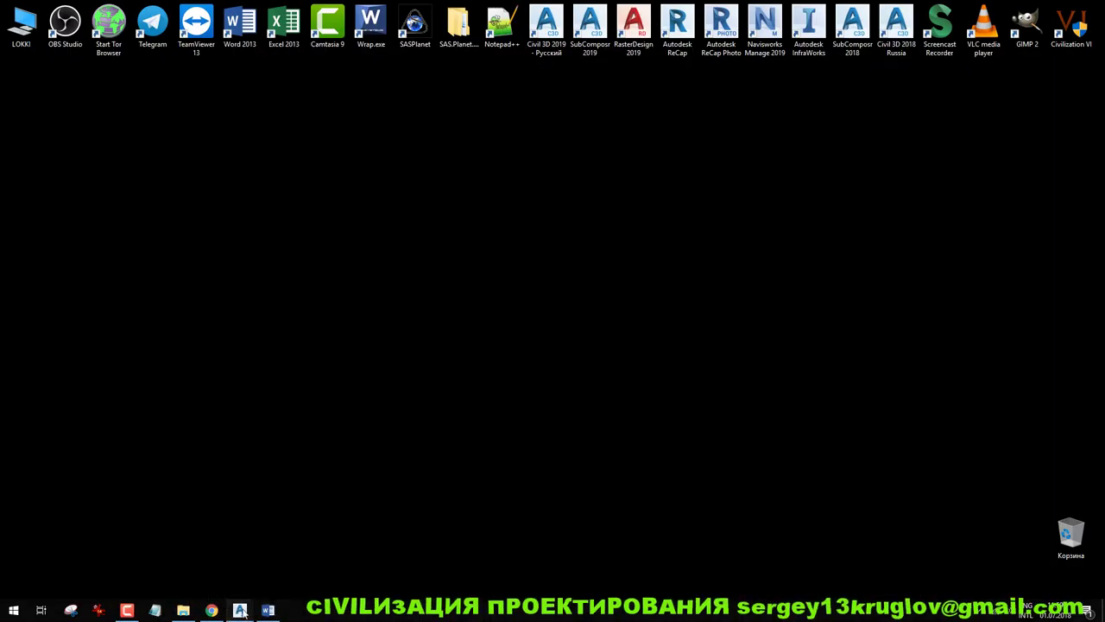
mouse_move(239, 610)
left_click(298, 557)
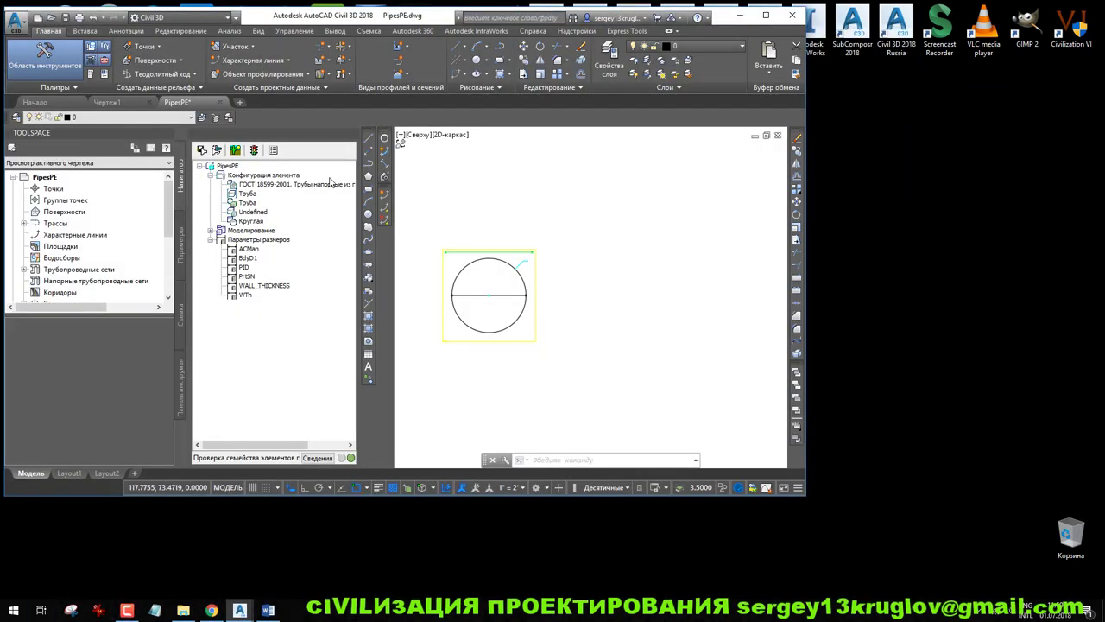
Copy the text SDR17 D=110x6,6мм, "техническая" from row 8 of the Word specification
left_click(267, 610)
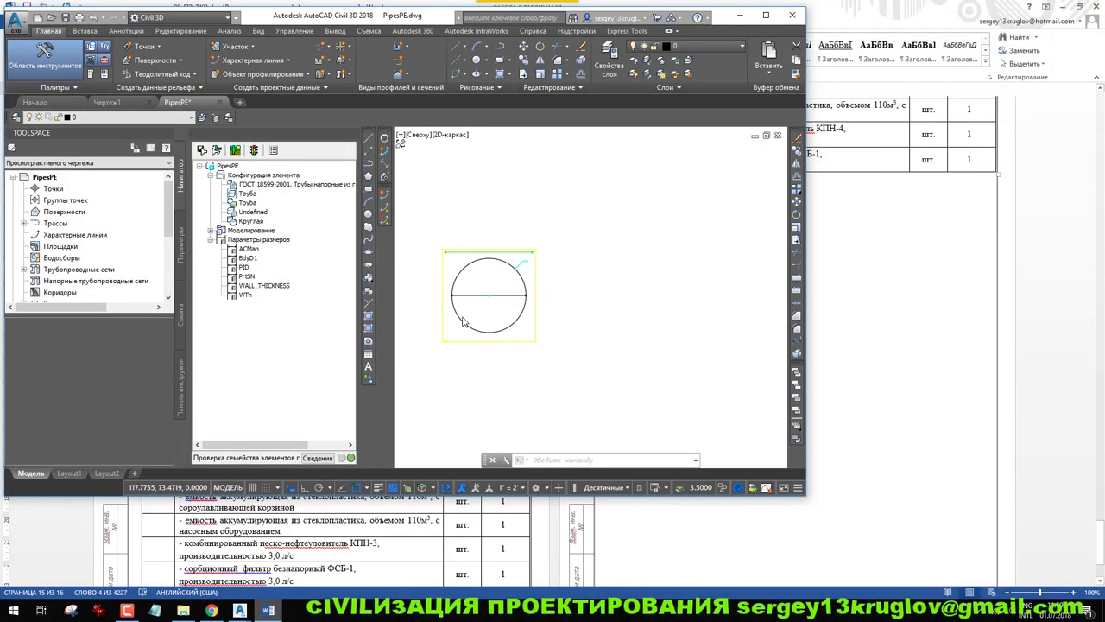
left_click(740, 15)
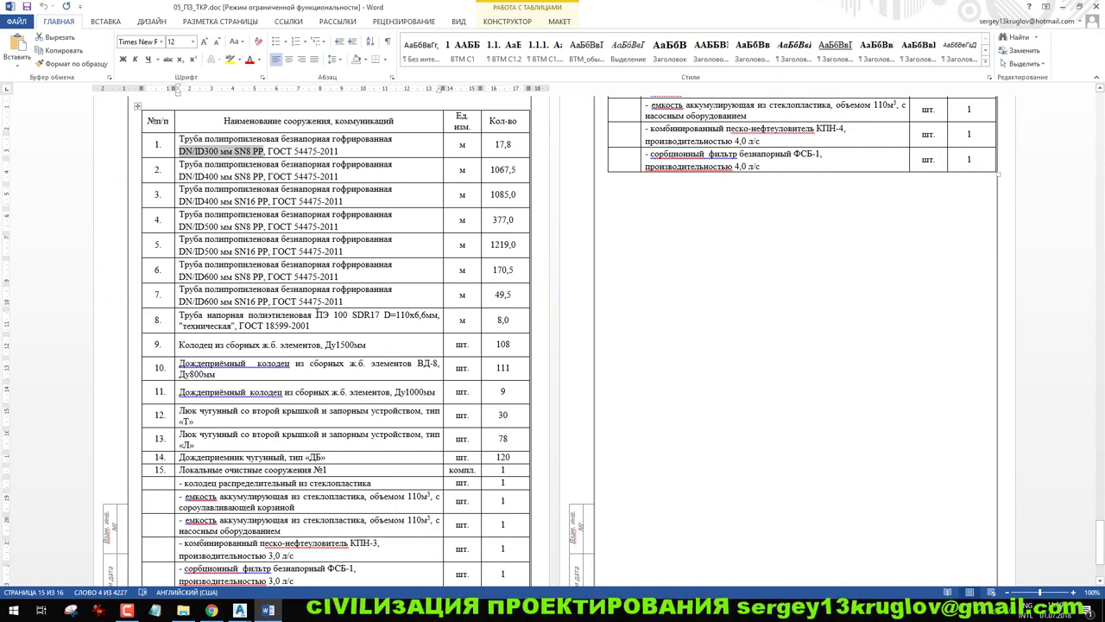
left_click(319, 315)
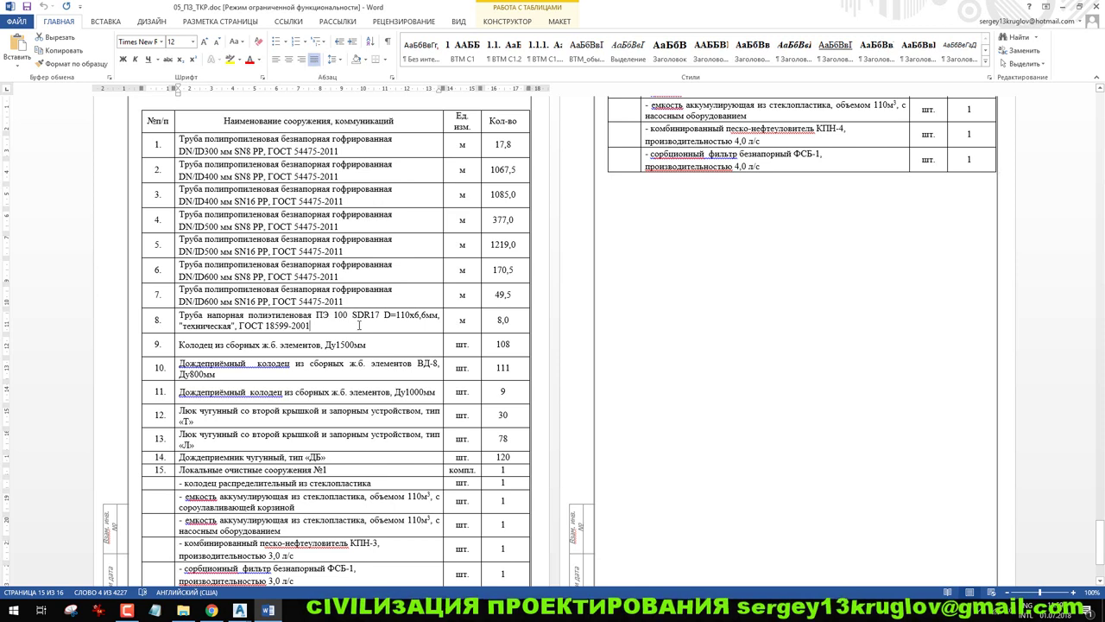
left_click_drag(351, 315, 238, 326)
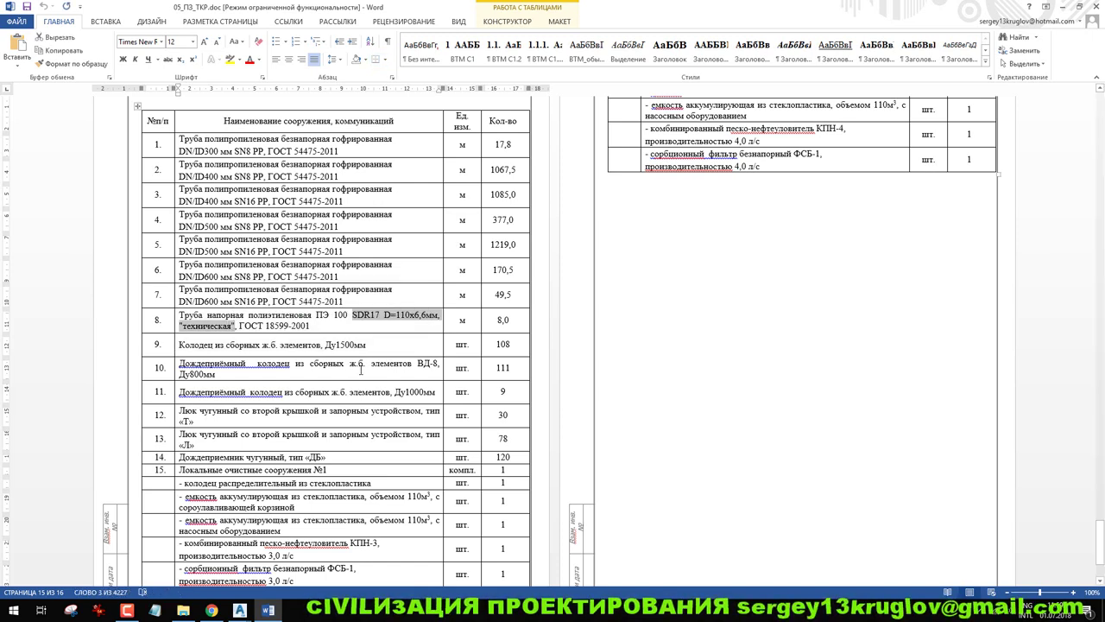
key("super+d")
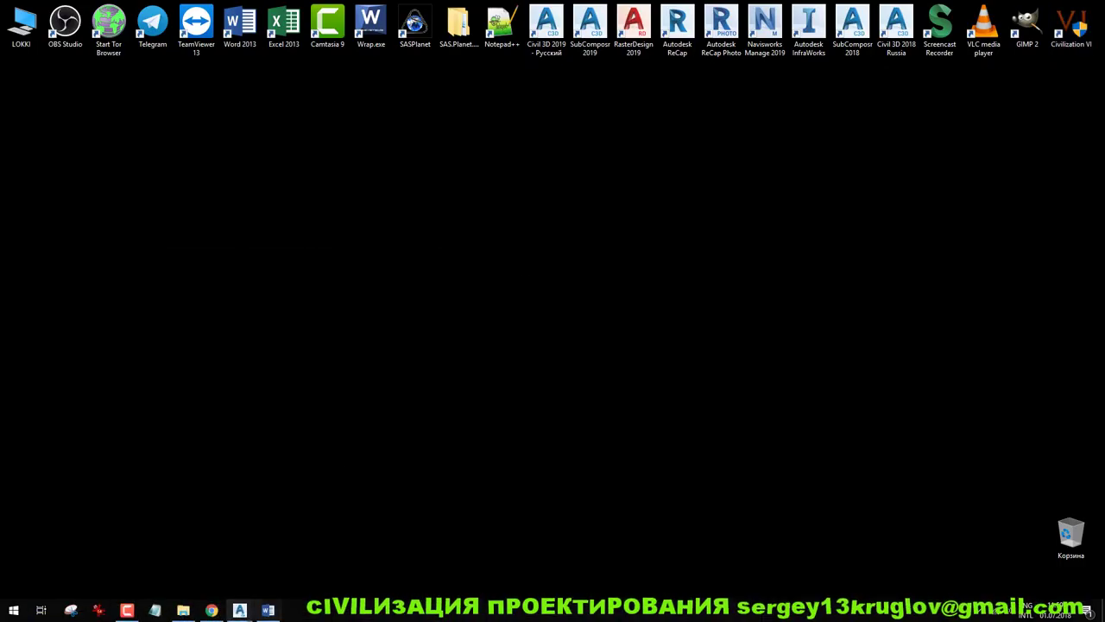
In Civil 3D, open the pipe family's size values and paste the copied designation into the 110 mm size's PrtSN cell
mouse_move(239, 611)
left_click(315, 544)
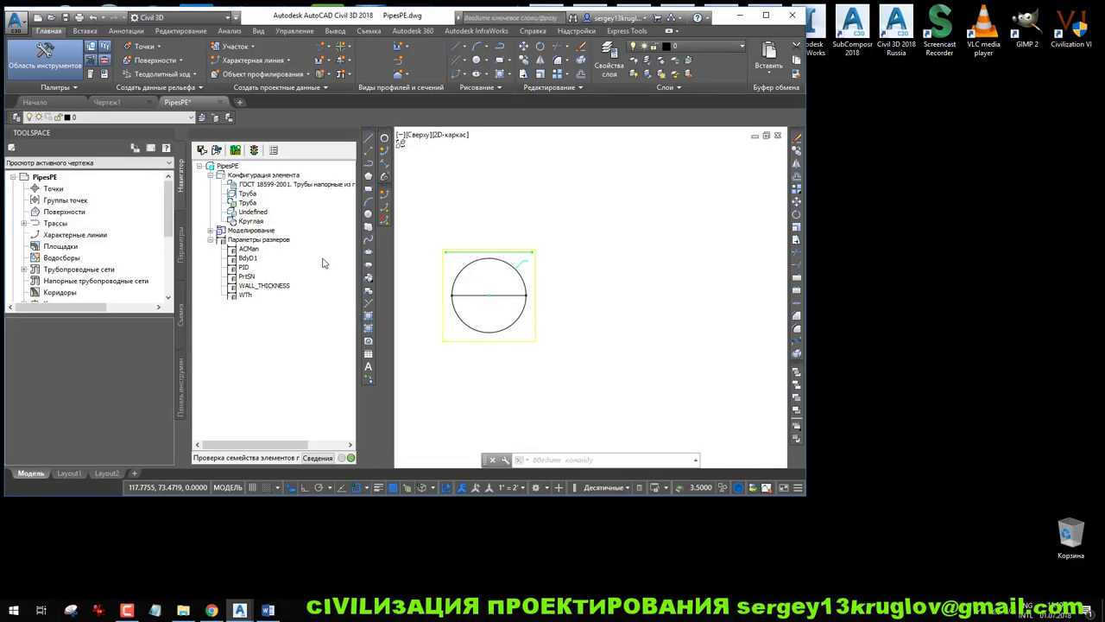
right_click(283, 252)
left_click(296, 256)
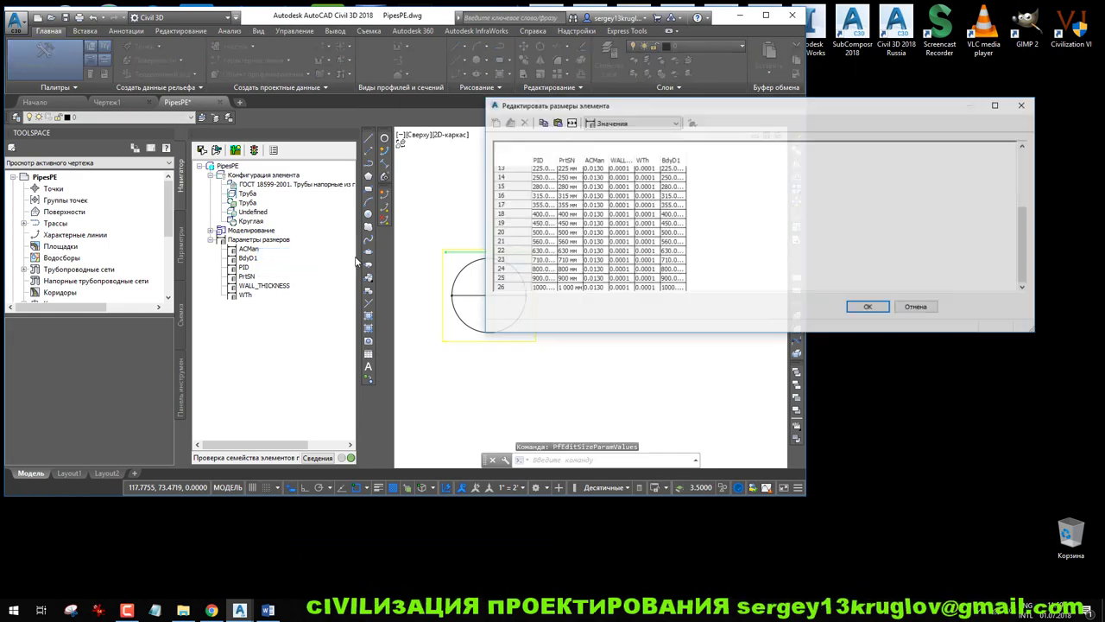
left_click(544, 204)
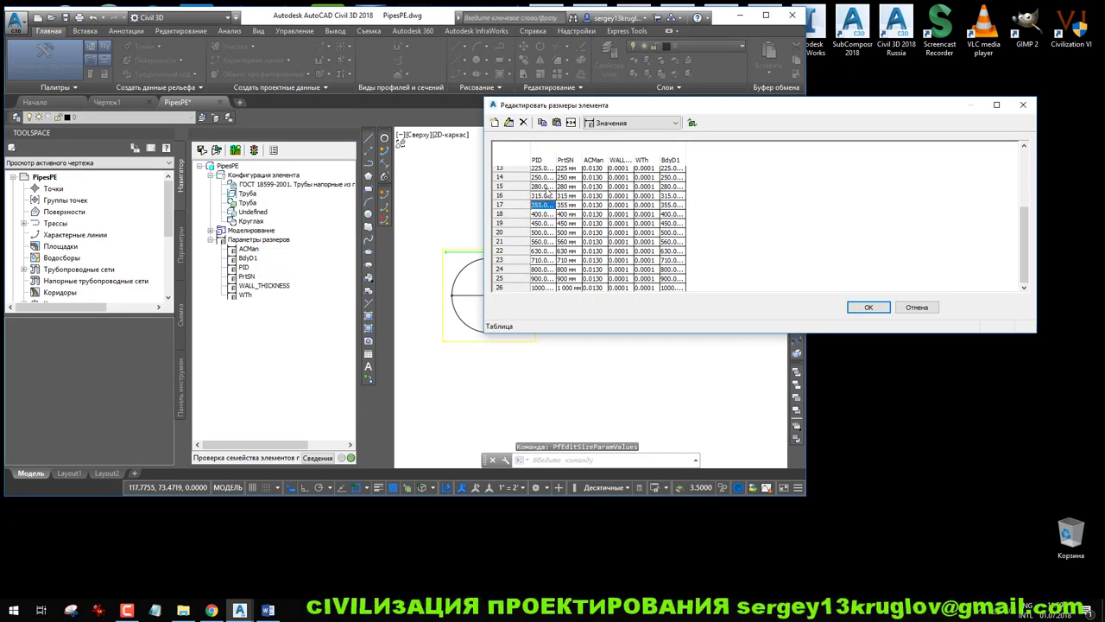
scroll(544, 205, "up", 2)
left_click(575, 173)
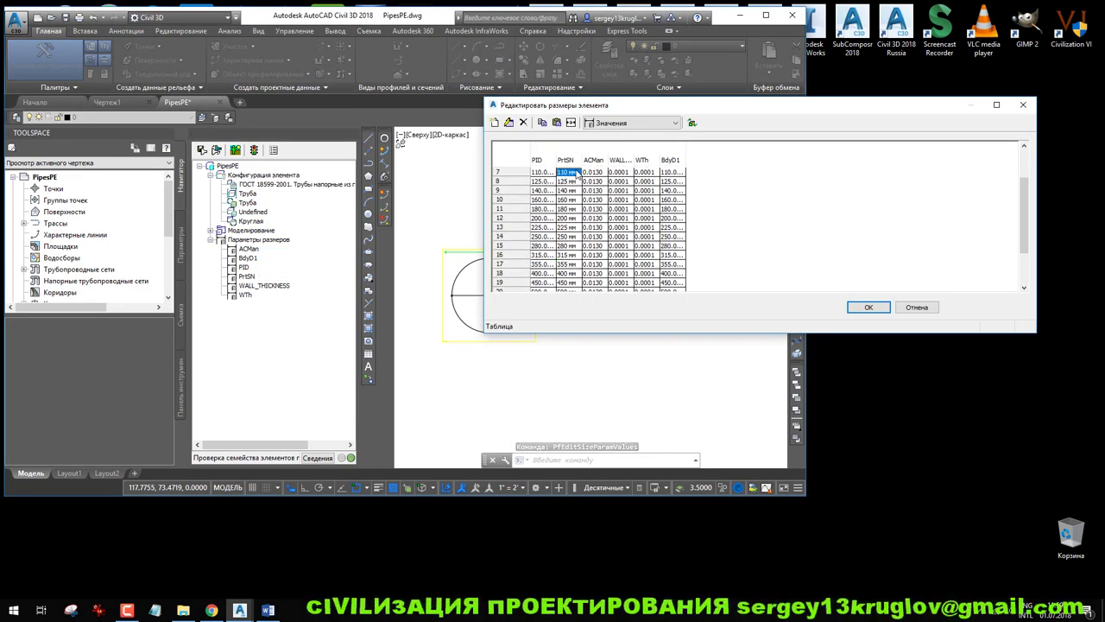
left_click(575, 173)
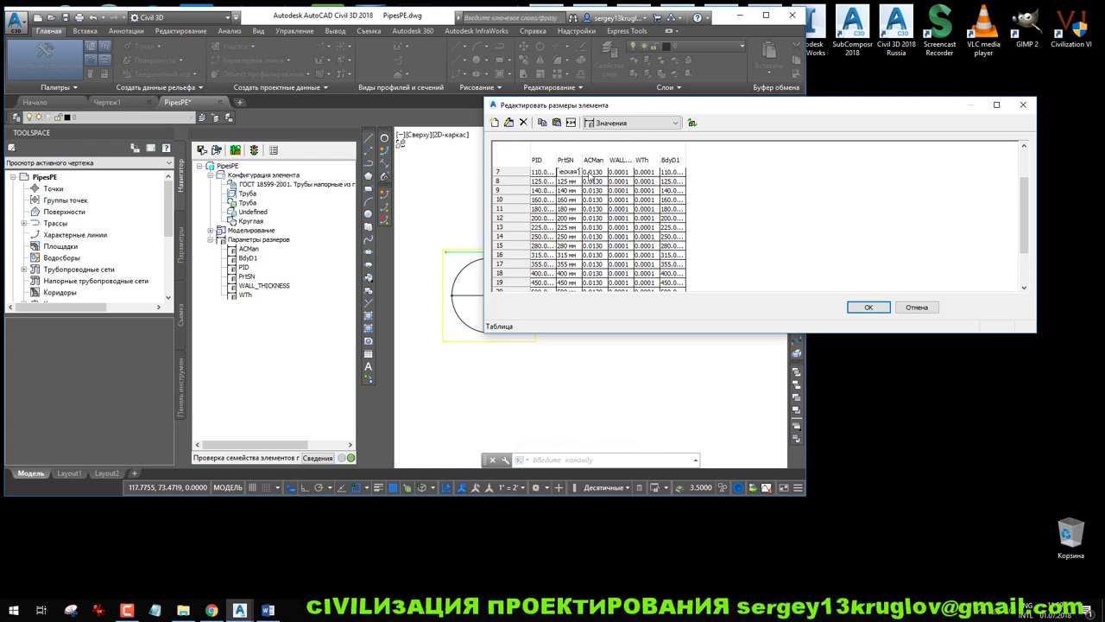
left_click(569, 209)
Widen the PrtSN column, remove the leading "110 мм" from the SDR17 size name, and accept the size table
double_click(580, 161)
left_click(575, 172)
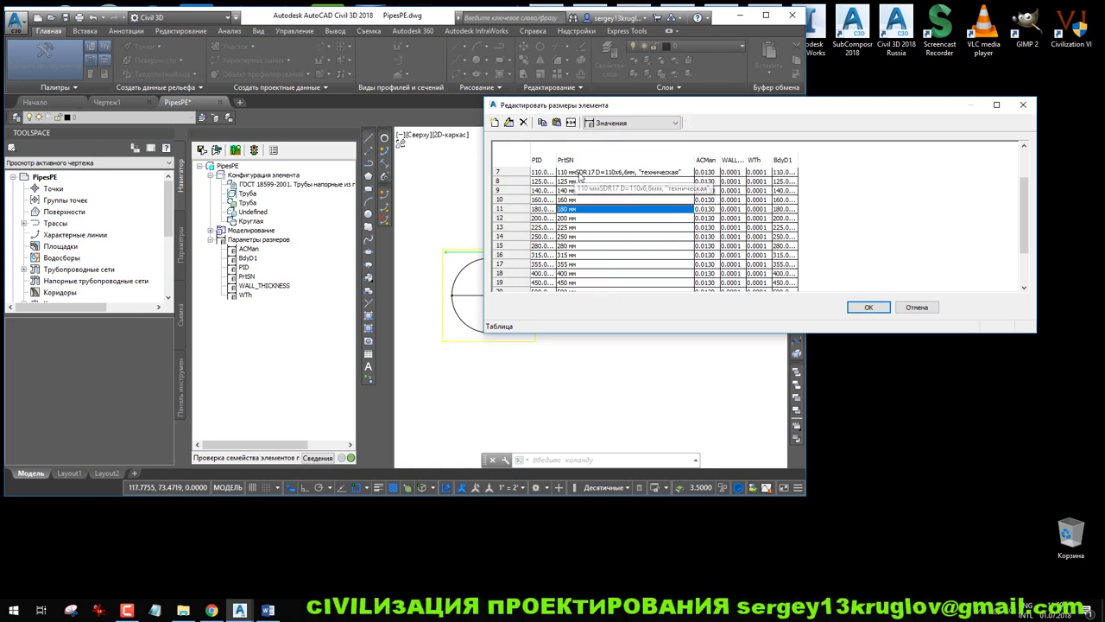
double_click(576, 172)
left_click_drag(574, 175, 550, 174)
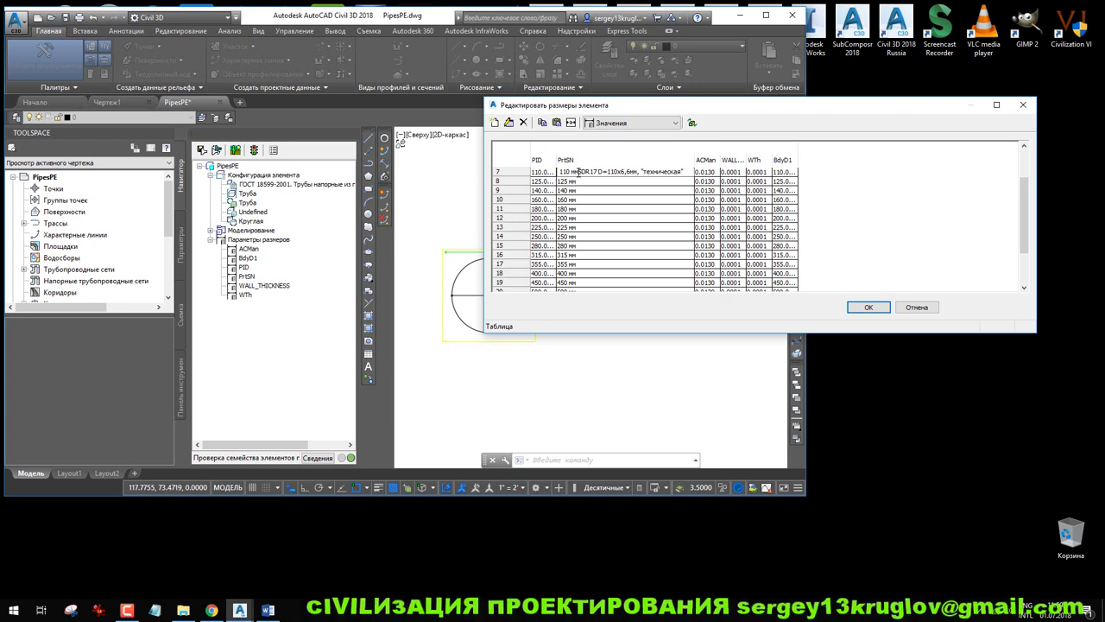
key("Delete")
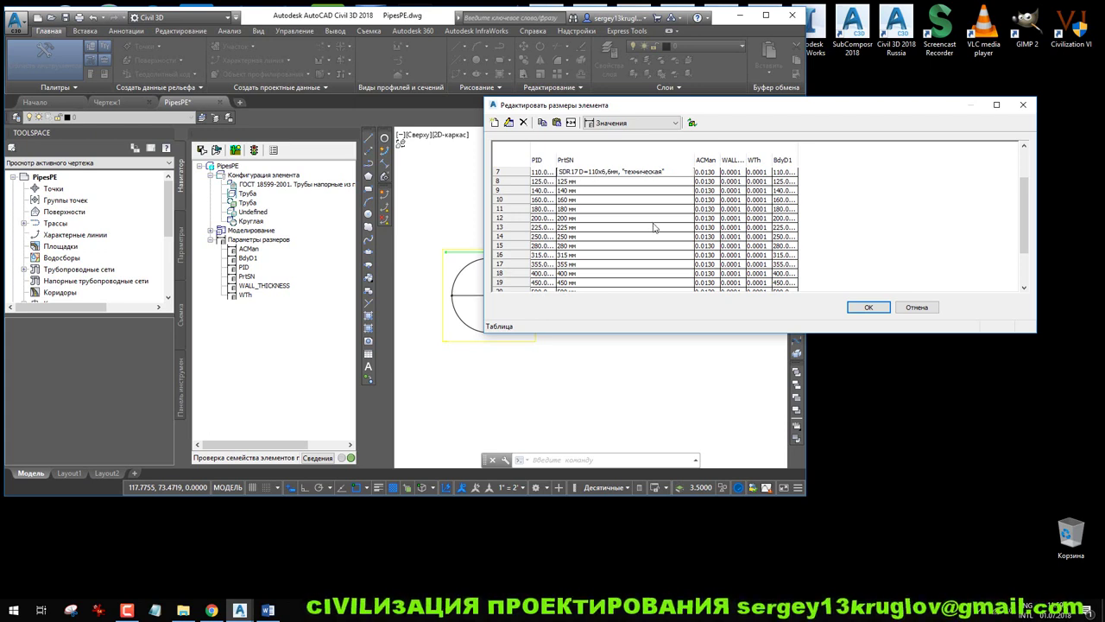
key("Return")
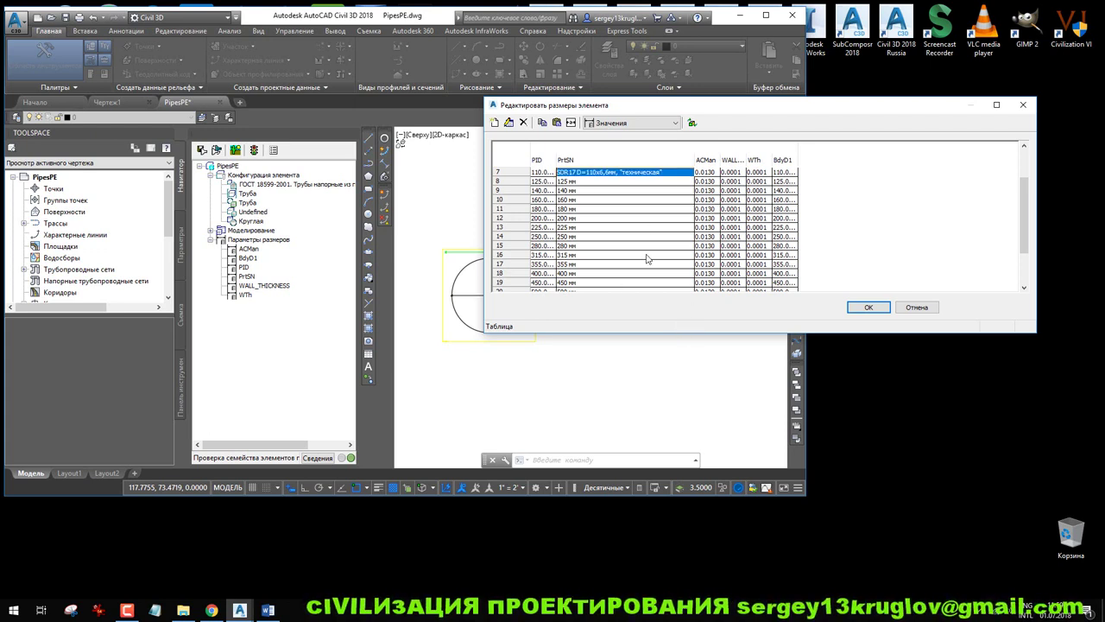
left_click(868, 308)
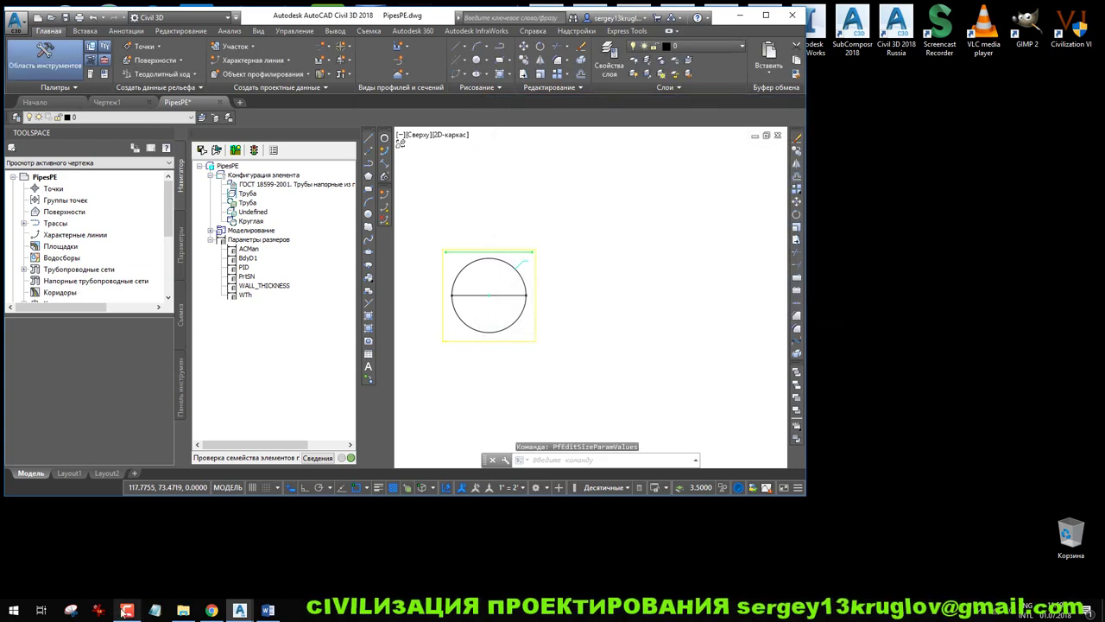
Copy "Колодец из сборных ж.б. элементов, Ду1500мм" from row 9 of the Word specification and minimise Word
left_click(268, 611)
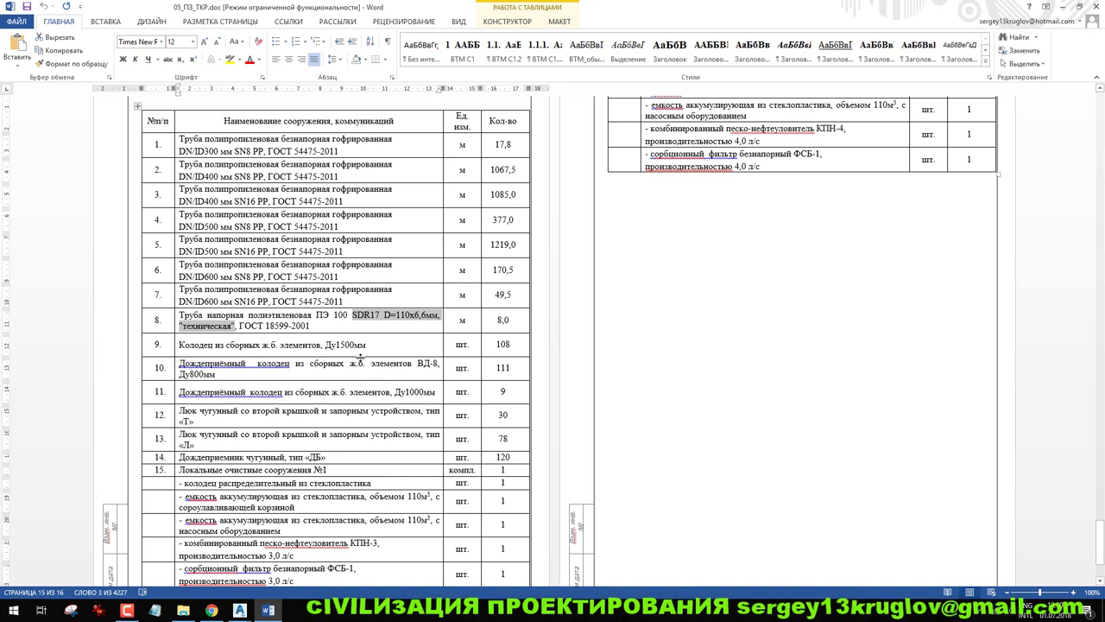
left_click_drag(369, 344, 179, 345)
right_click(190, 350)
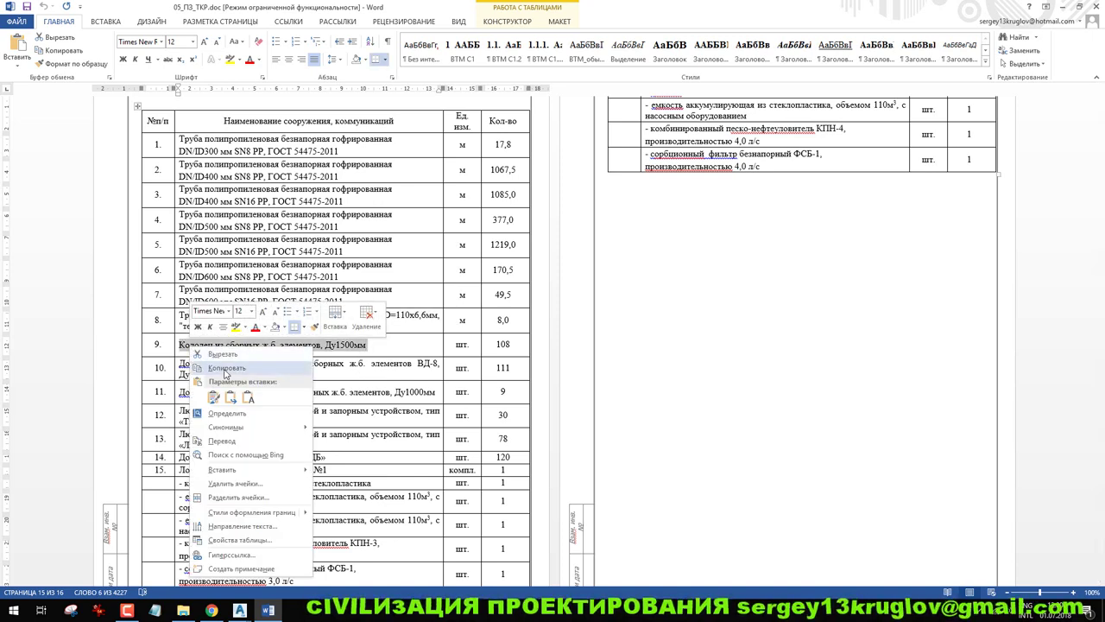
left_click(216, 369)
left_click(1063, 10)
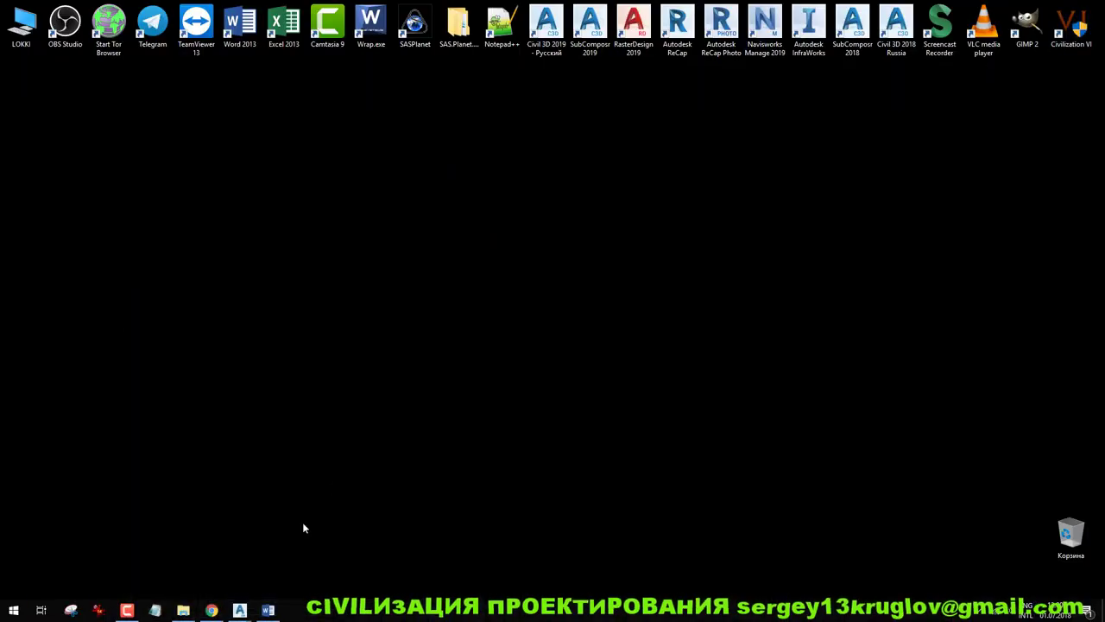
Return to Civil 3D and close Part Builder, saving the changes to the ГОСТ 18599-2001 pipe family
mouse_move(245, 610)
left_click(298, 571)
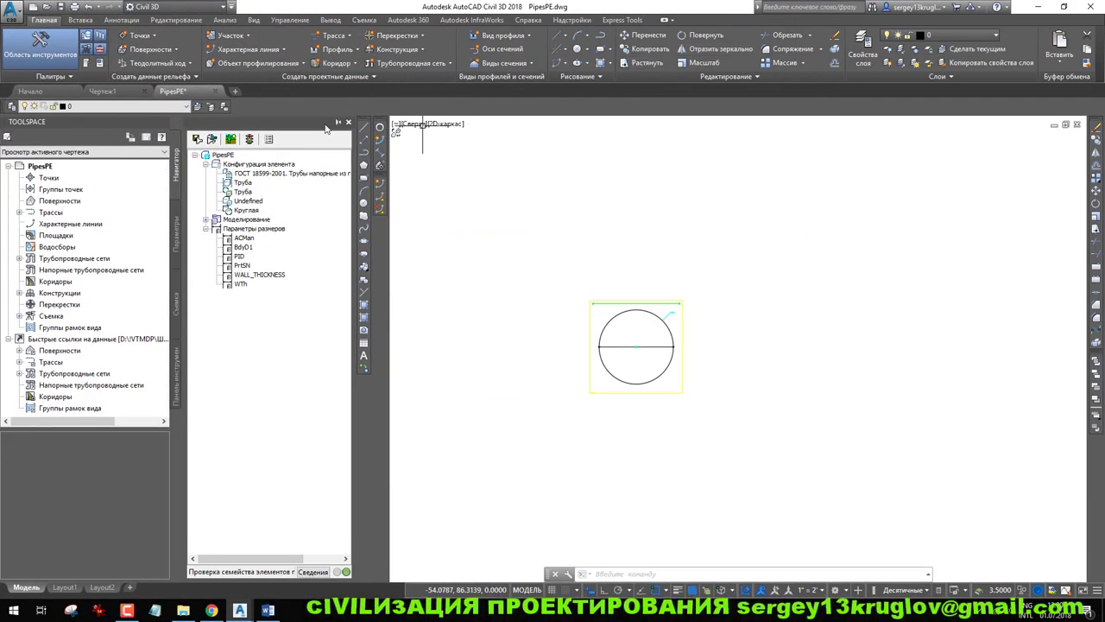
left_click(348, 123)
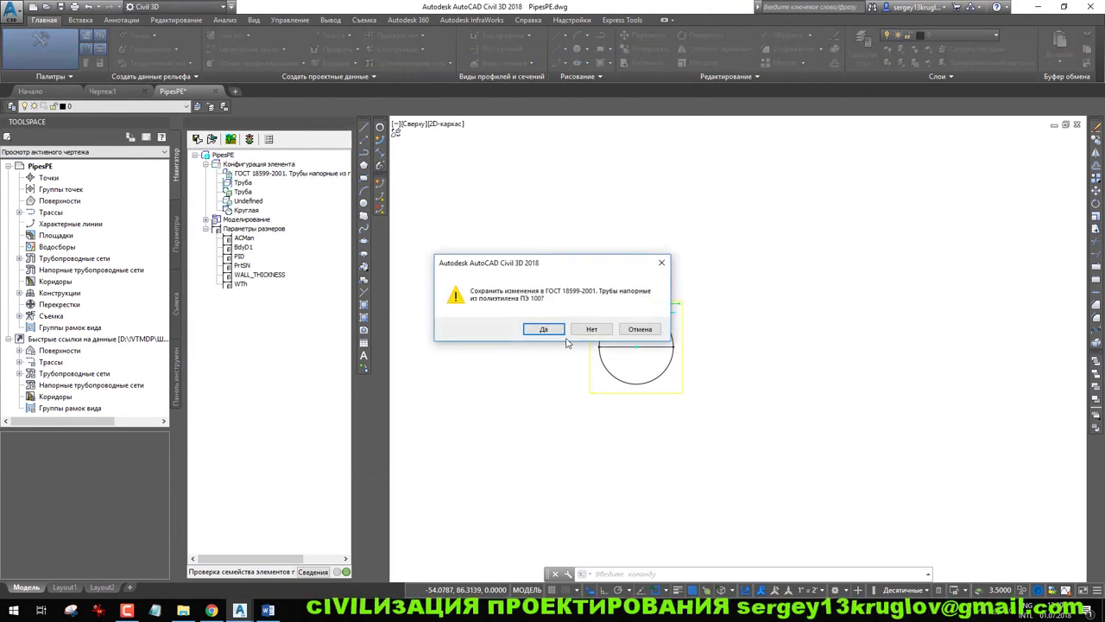
left_click(545, 330)
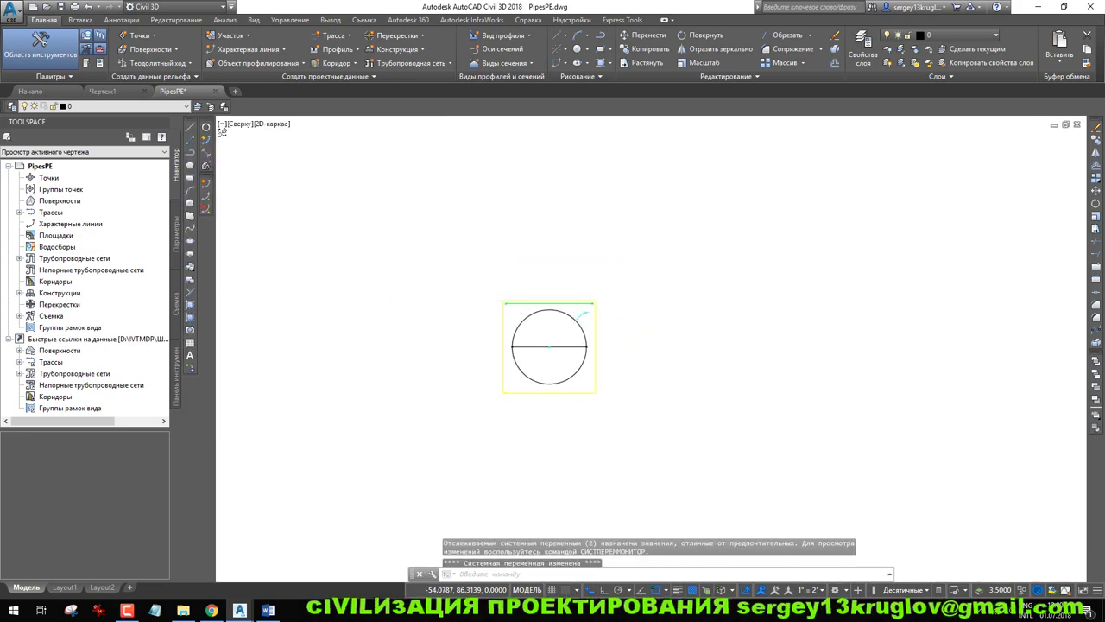
Start Part Builder and switch the part catalogue to Колодец
left_click(367, 78)
left_click(418, 136)
left_click(501, 214)
left_click(501, 223)
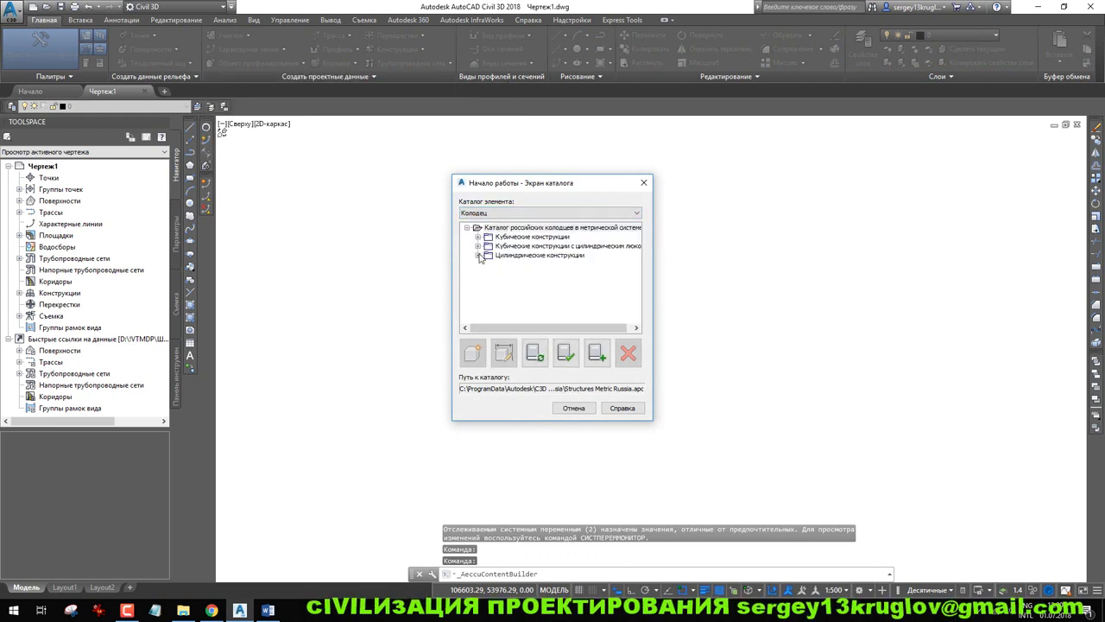
Open the ГОСТ 8020-90 Серия 3.900.1-14 family from Цилиндрические конструкции for editing
left_click(479, 256)
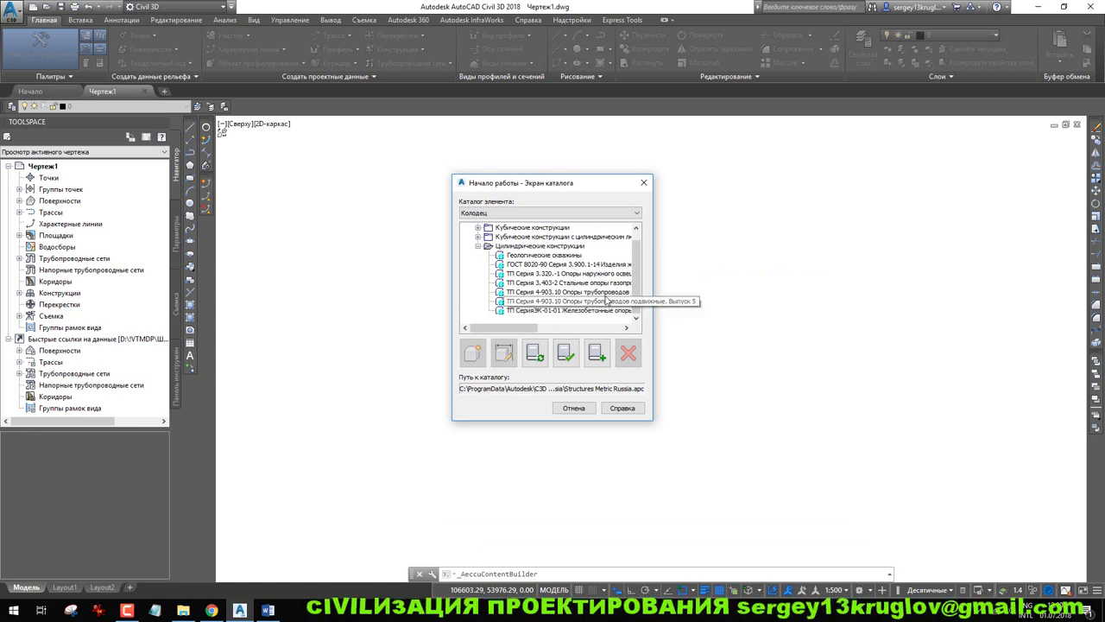
left_click(609, 266)
mouse_move(507, 329)
left_mouse_down()
mouse_move(569, 334)
mouse_move(506, 343)
left_mouse_up()
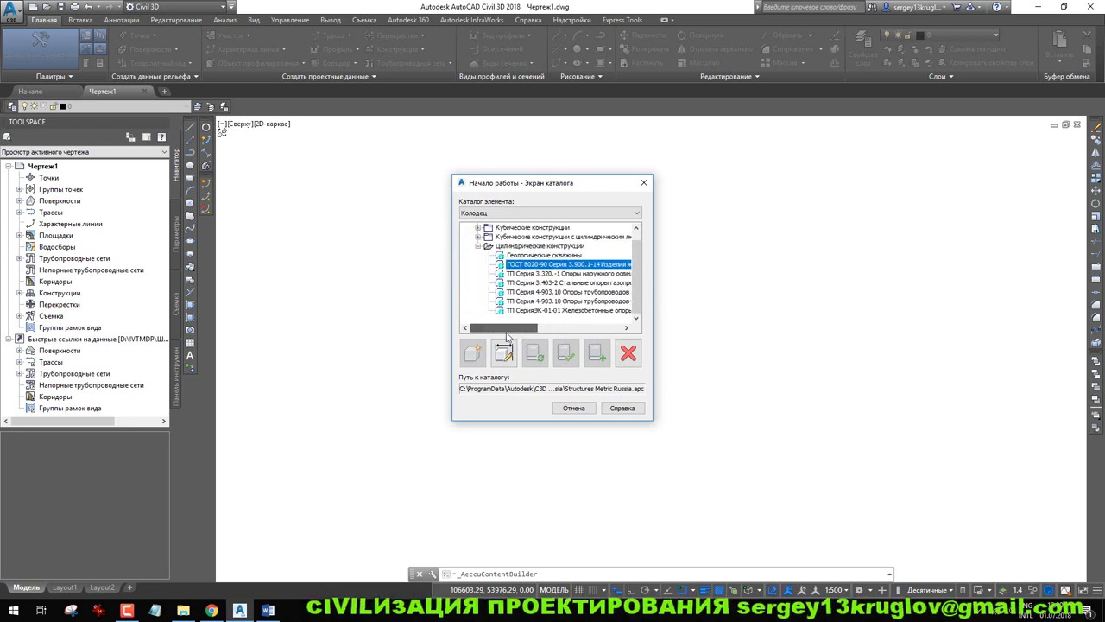
left_click(270, 613)
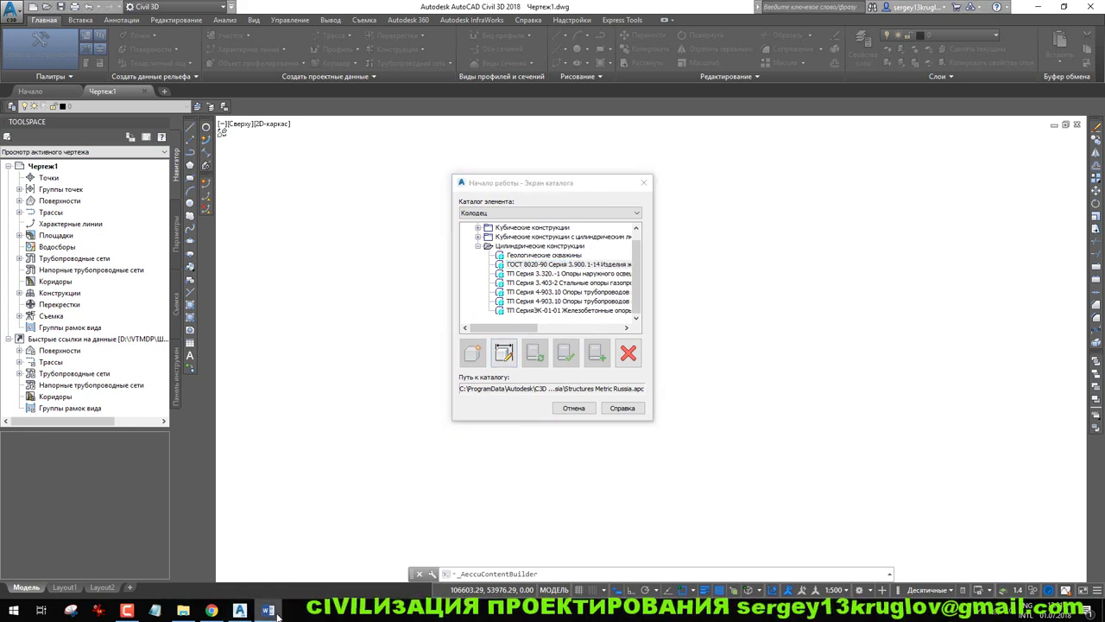
left_click(325, 585)
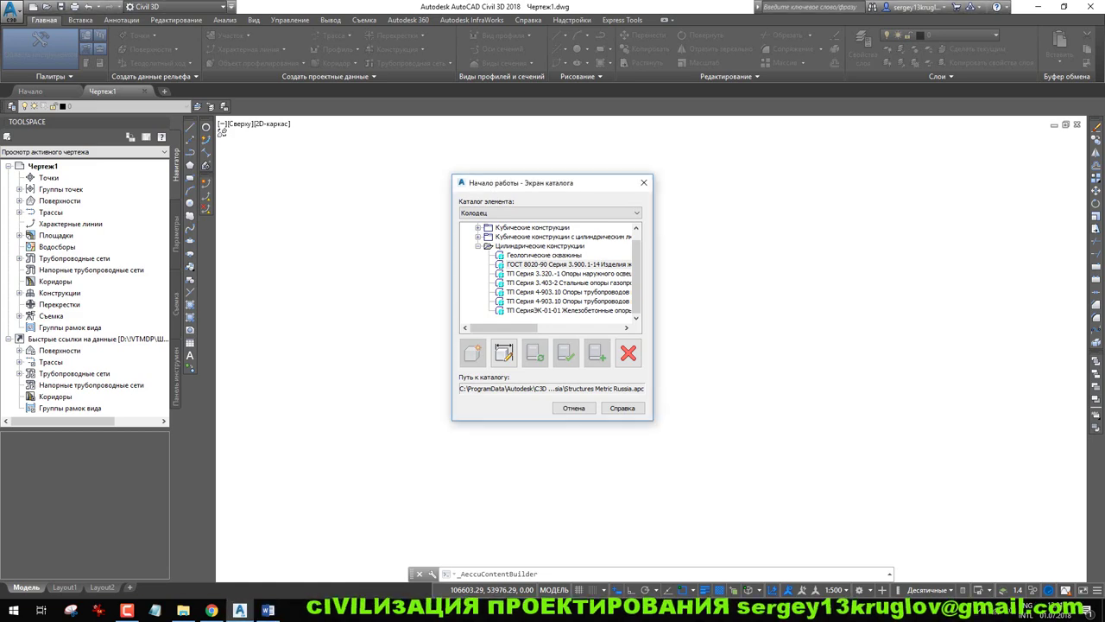
left_click(503, 353)
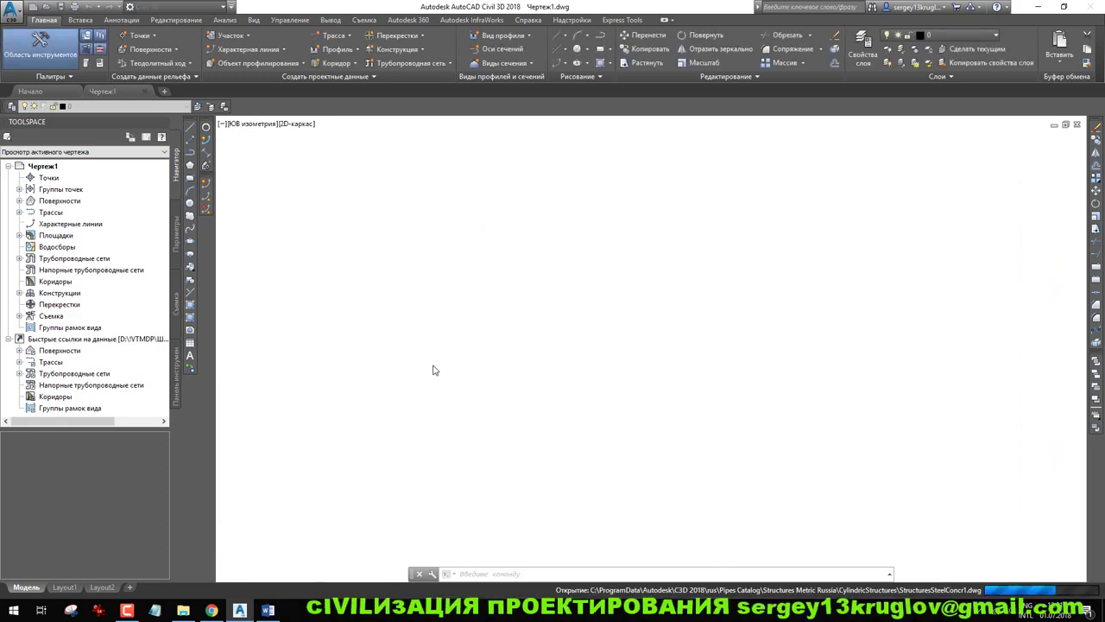
left_click(624, 329)
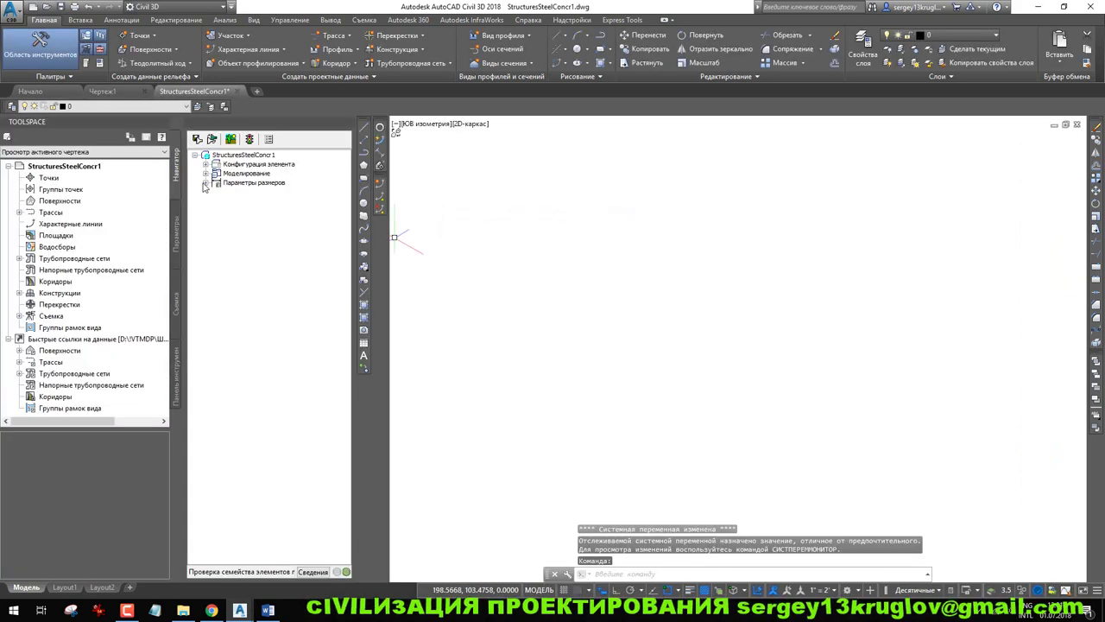
Open the size editor for the manhole family from BdyD1 under Параметры размеров
left_click(205, 183)
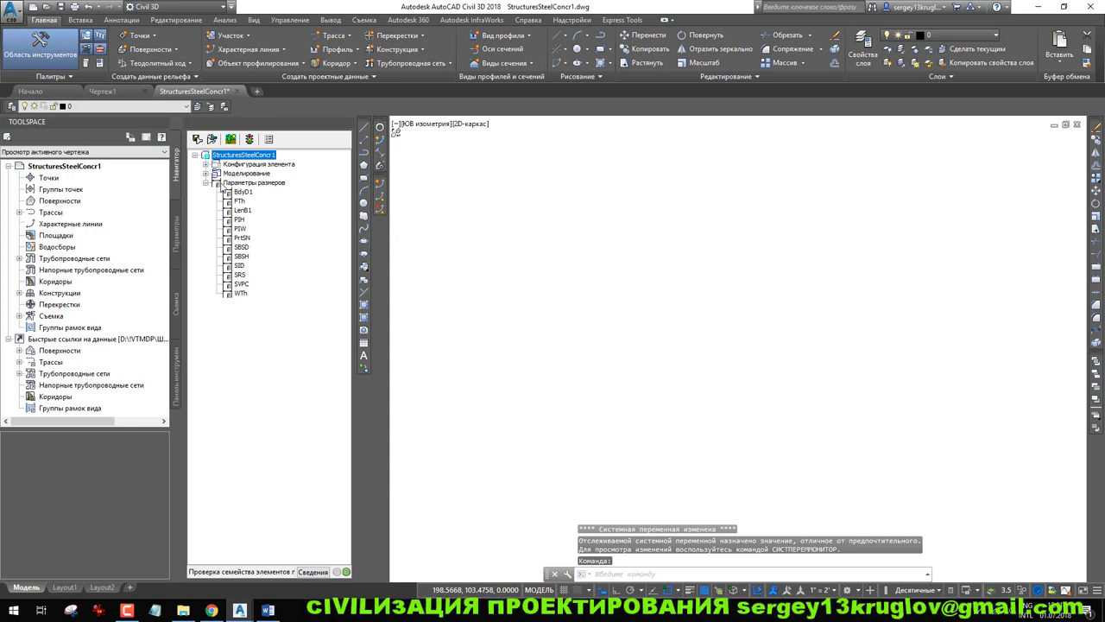
middle_click(649, 348)
middle_click(649, 348)
left_click(243, 194)
right_click(243, 194)
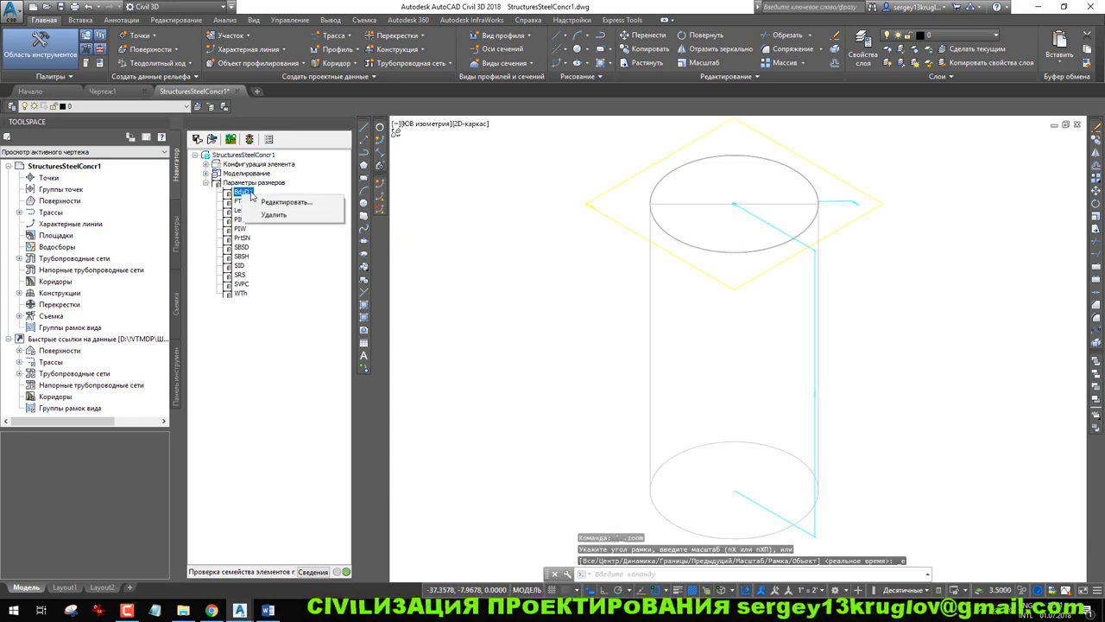
left_click(282, 206)
left_click_drag(709, 110, 521, 126)
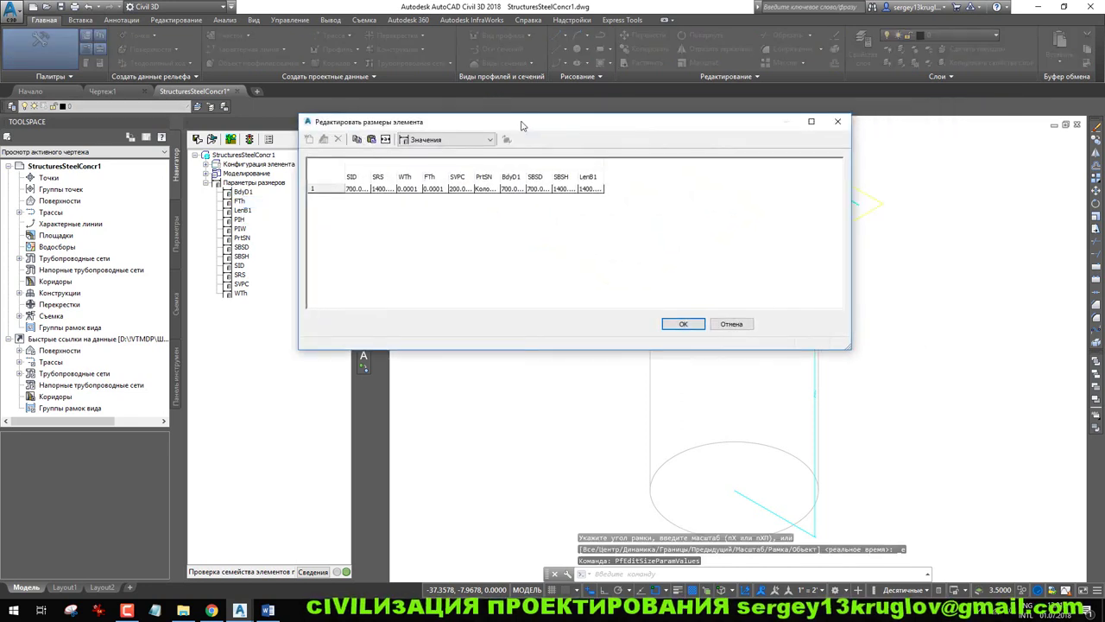
Examine the parameter configuration, the list of SID diameters and the PrtSN size name in the size editor
left_click_drag(396, 177, 409, 177)
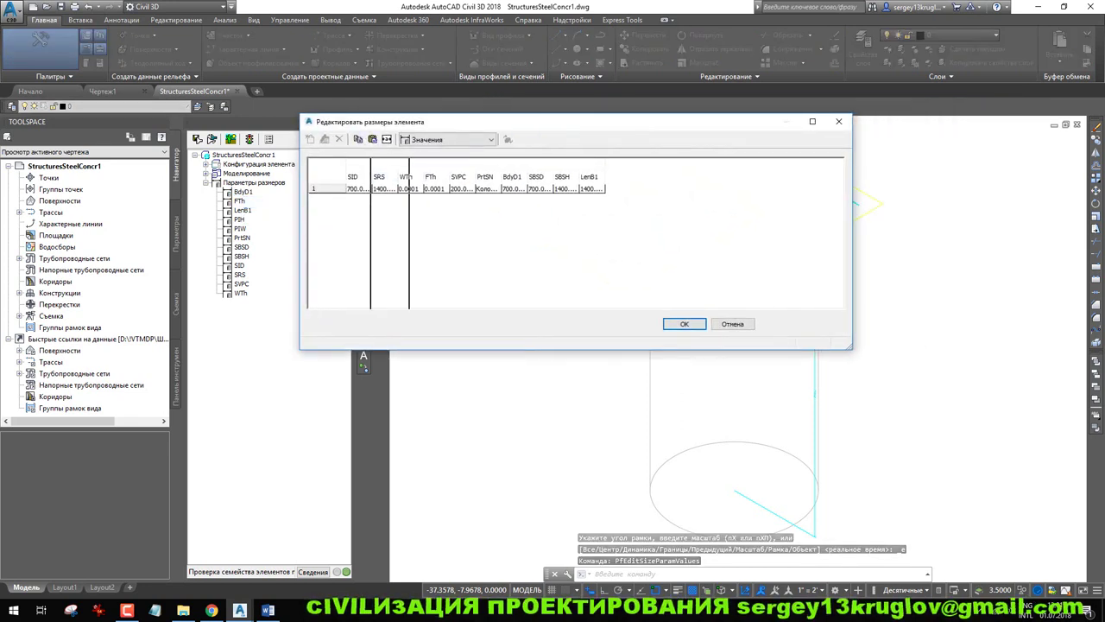
left_click(457, 139)
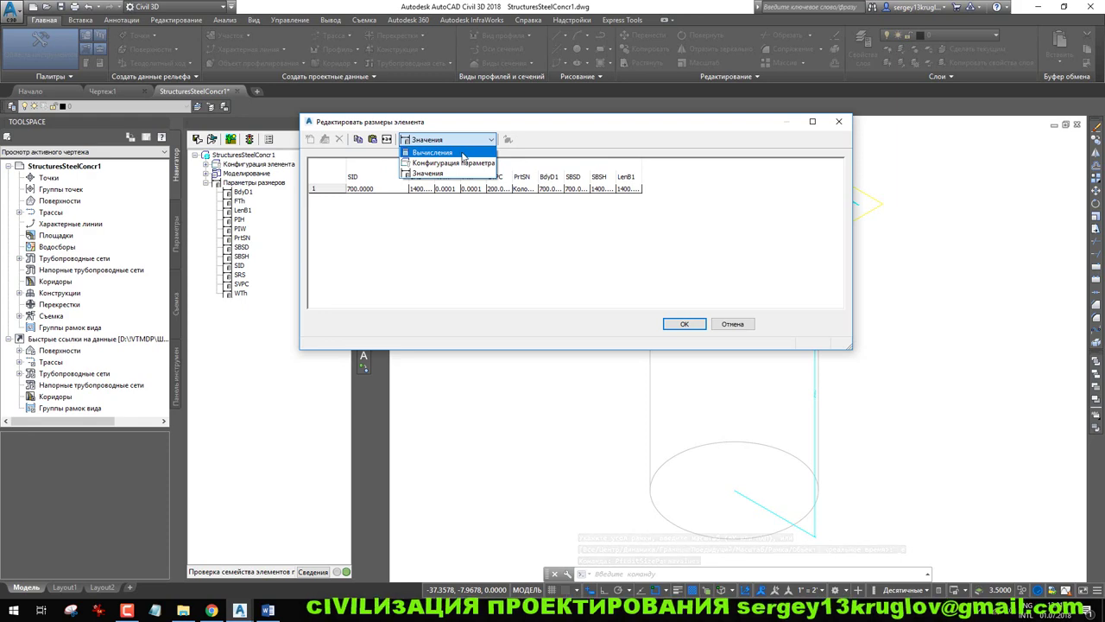
left_click(451, 162)
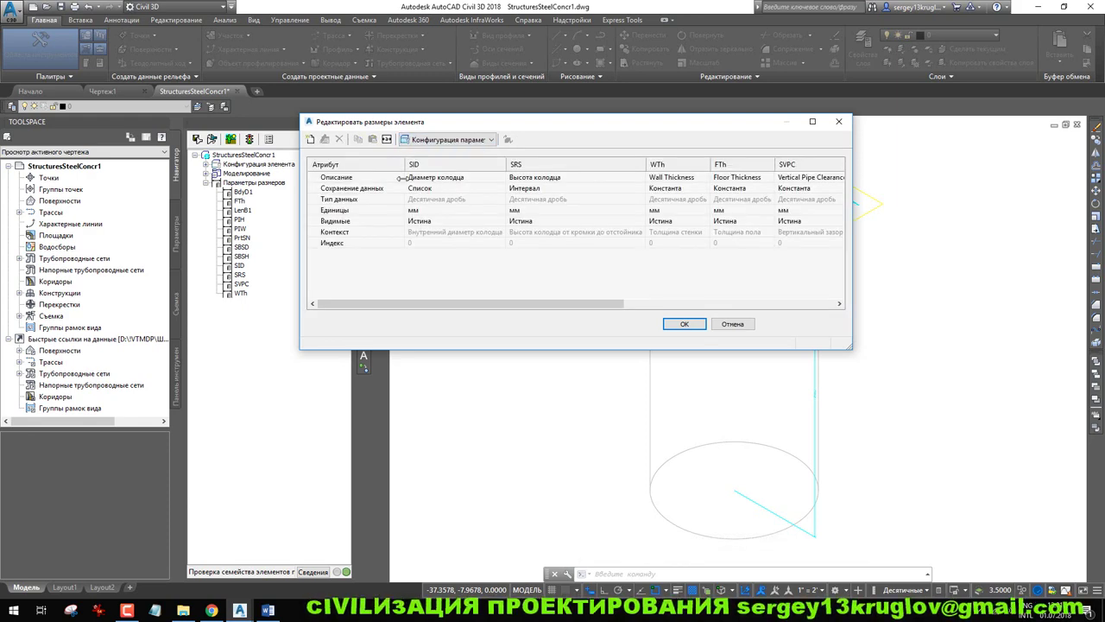
left_click(444, 141)
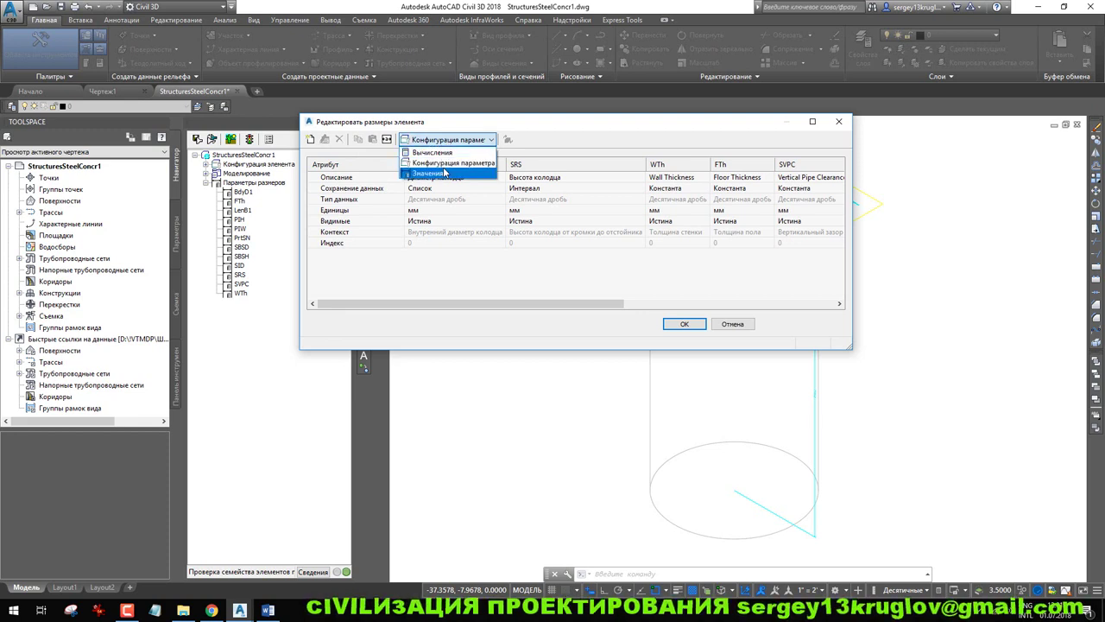
left_click(444, 172)
left_click(356, 188)
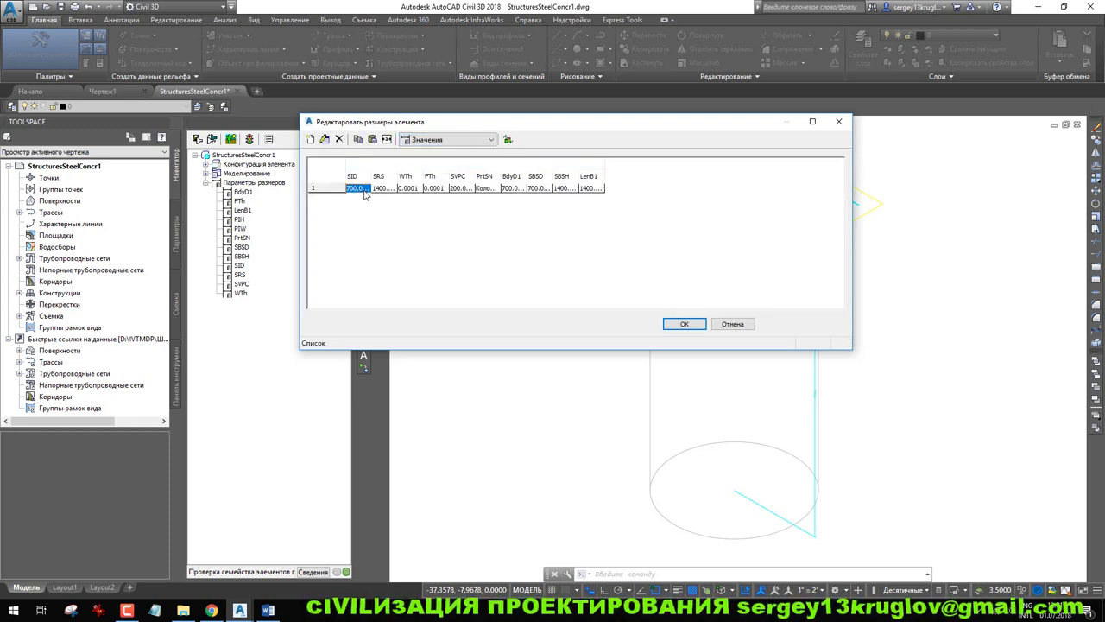
left_click(364, 192)
left_click(367, 190)
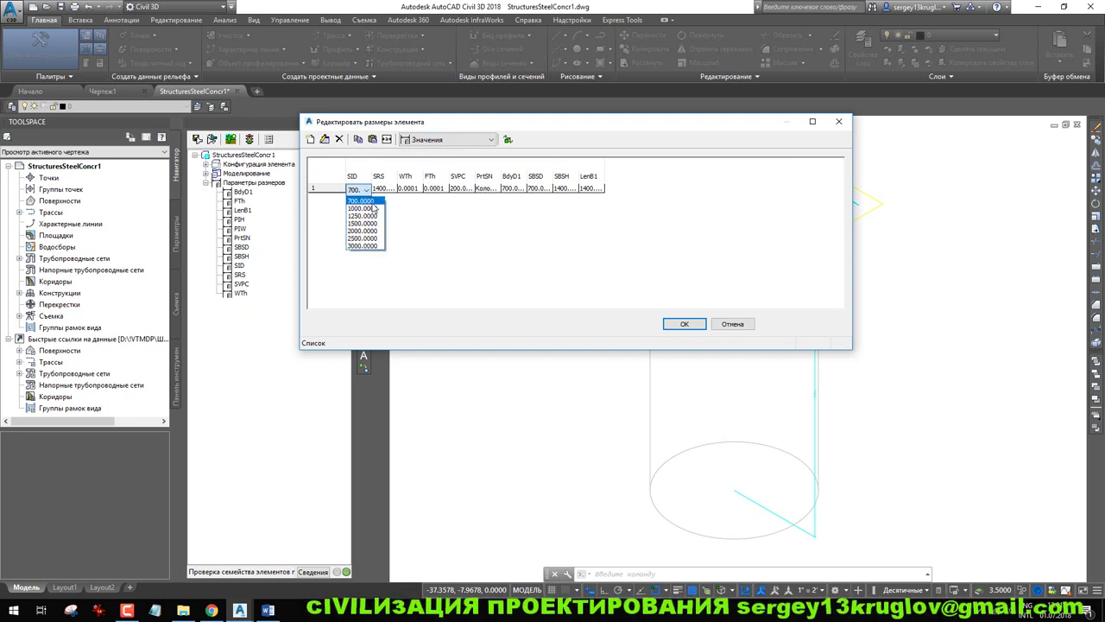
left_click(424, 244)
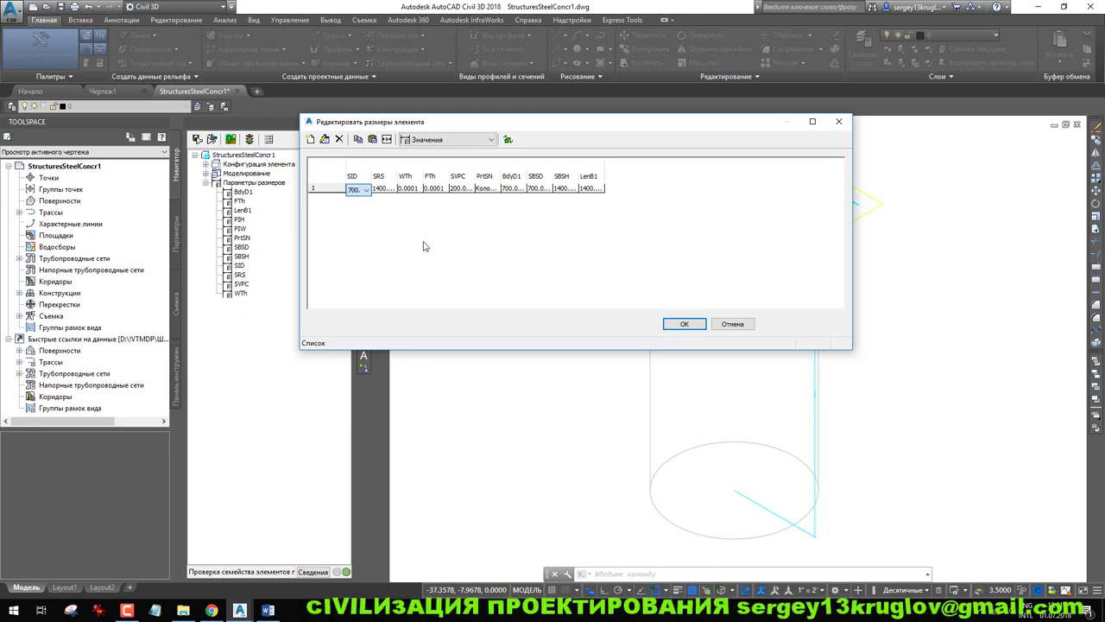
left_click(449, 140)
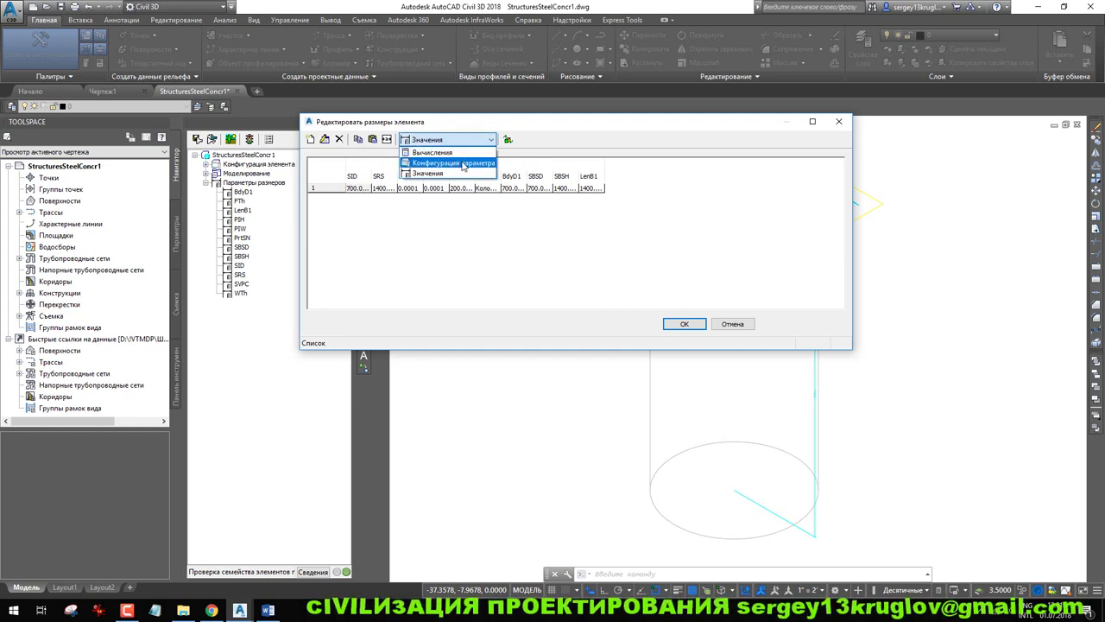
left_click(378, 197)
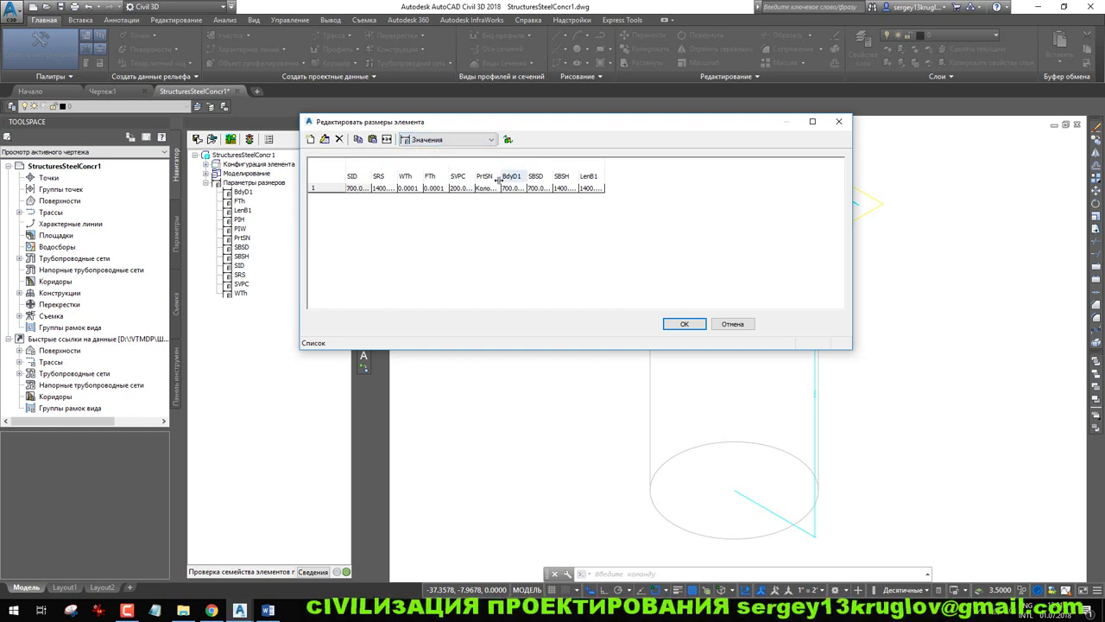
left_click_drag(500, 178, 563, 178)
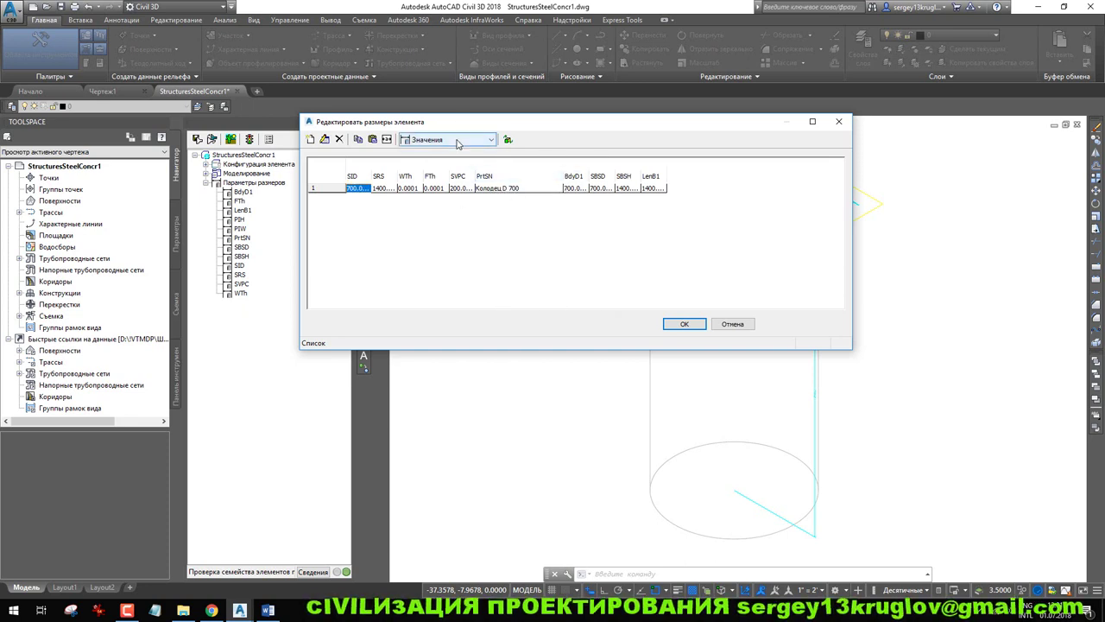
Try to switch the data storage of the well diameter SID from a list to Таблица and return to the values
left_click(462, 141)
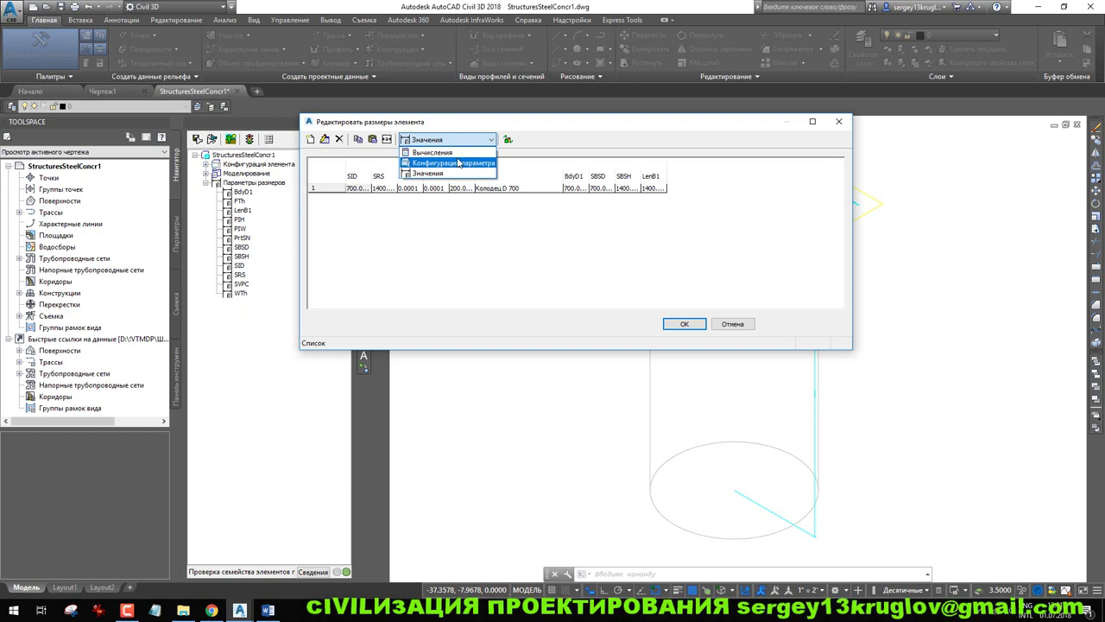
left_click(458, 162)
left_click(456, 189)
left_click(459, 191)
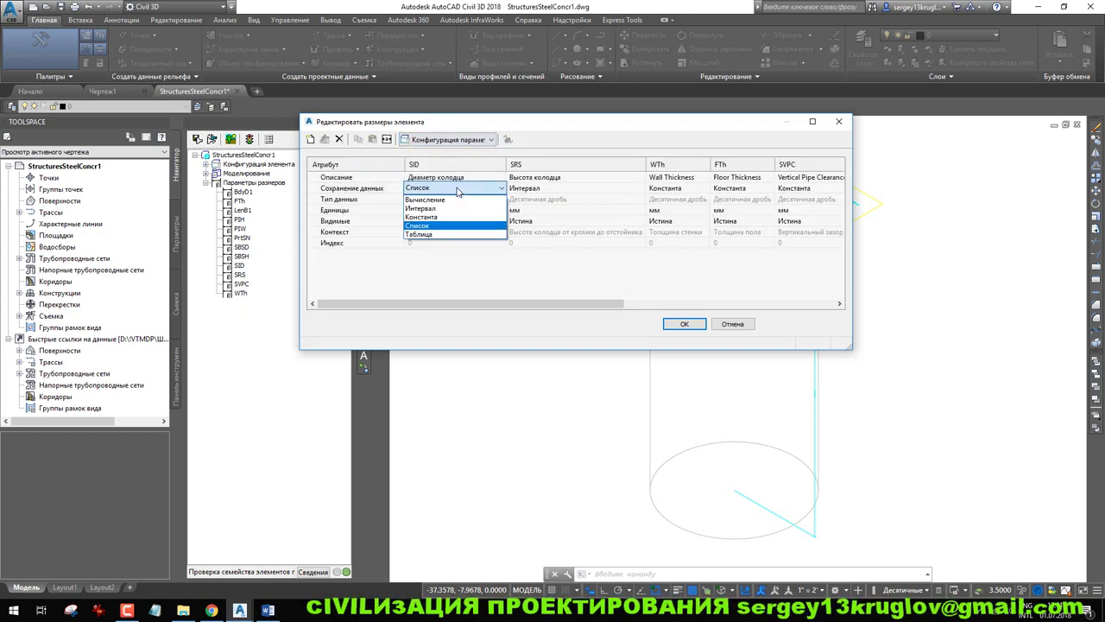
left_click(443, 234)
left_click(437, 140)
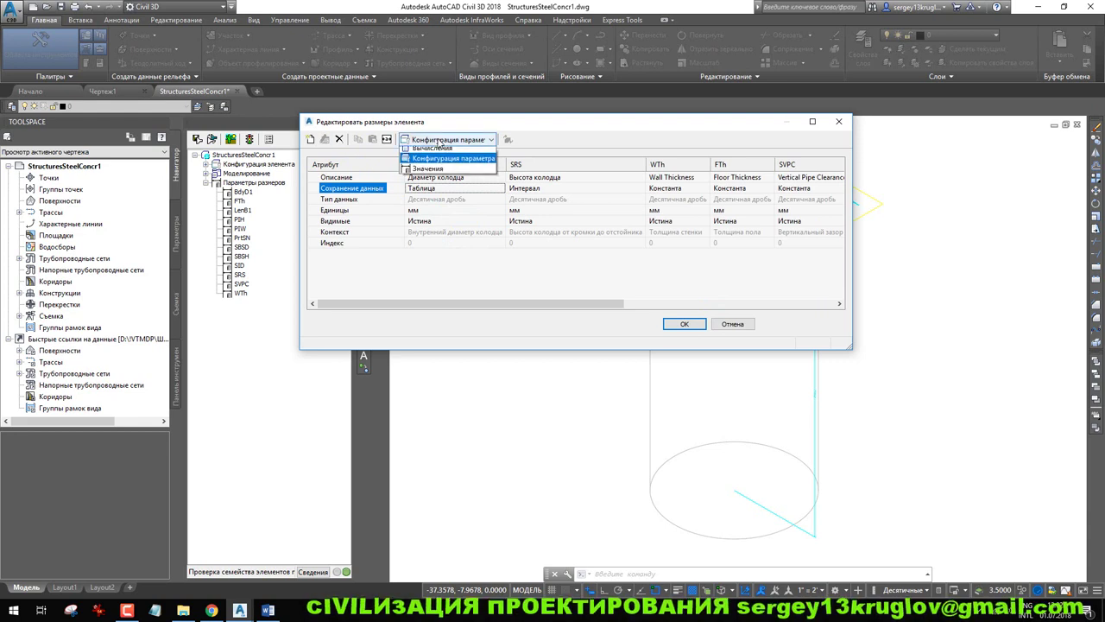
left_click(441, 176)
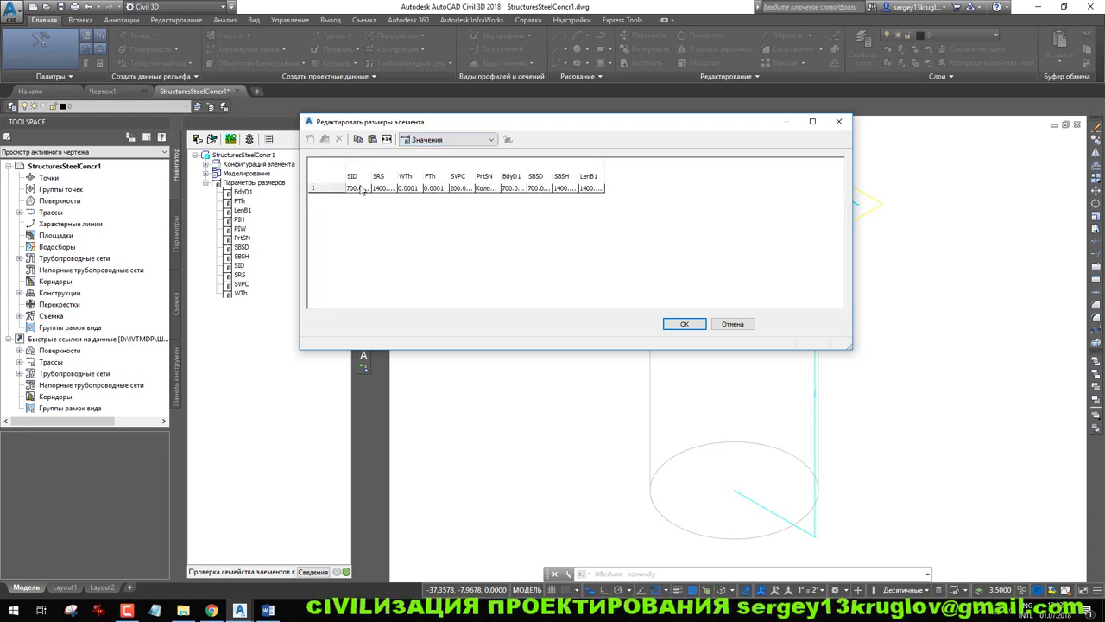
left_click_drag(371, 171, 429, 172)
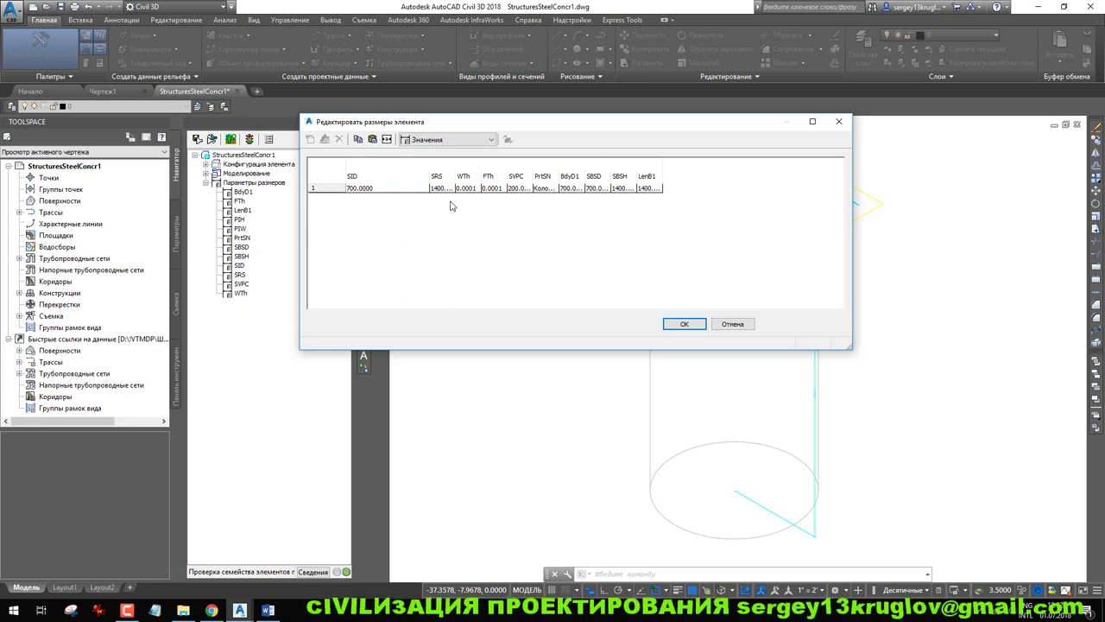
Close the size editor with its changes accepted and check the manhole entries in the Word specification before returning to Civil 3D
left_click(269, 609)
left_click(247, 610)
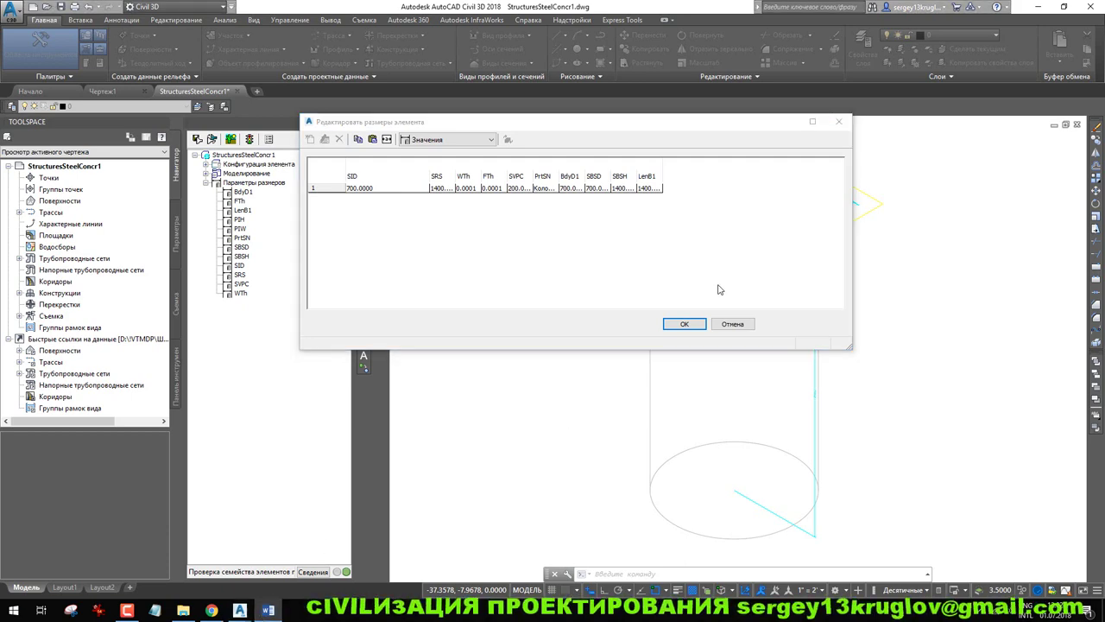
left_click(683, 324)
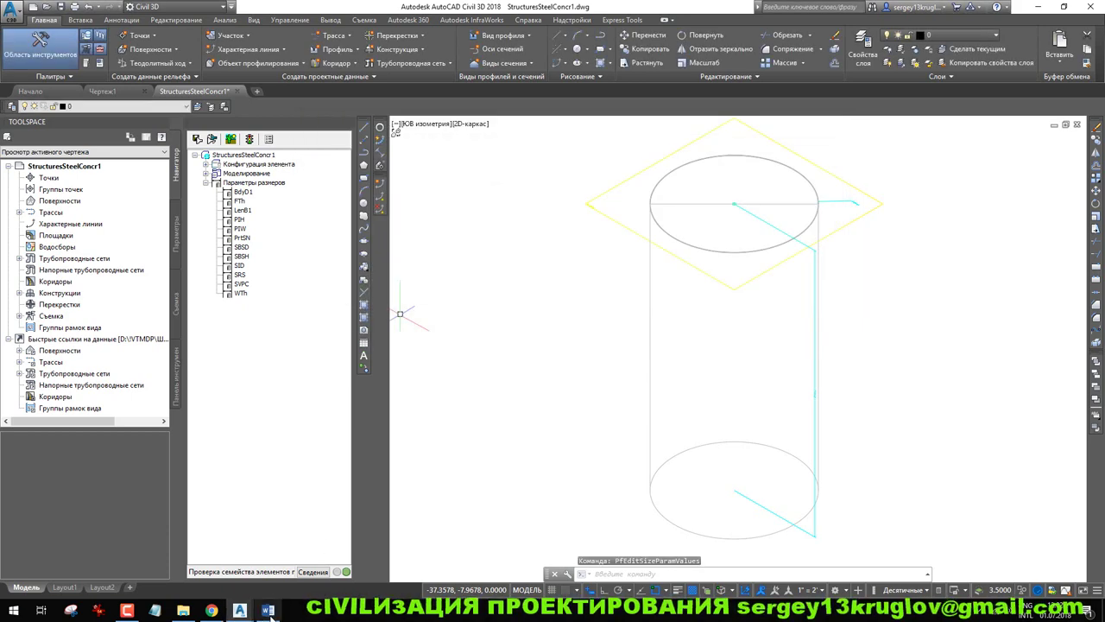
left_click(268, 610)
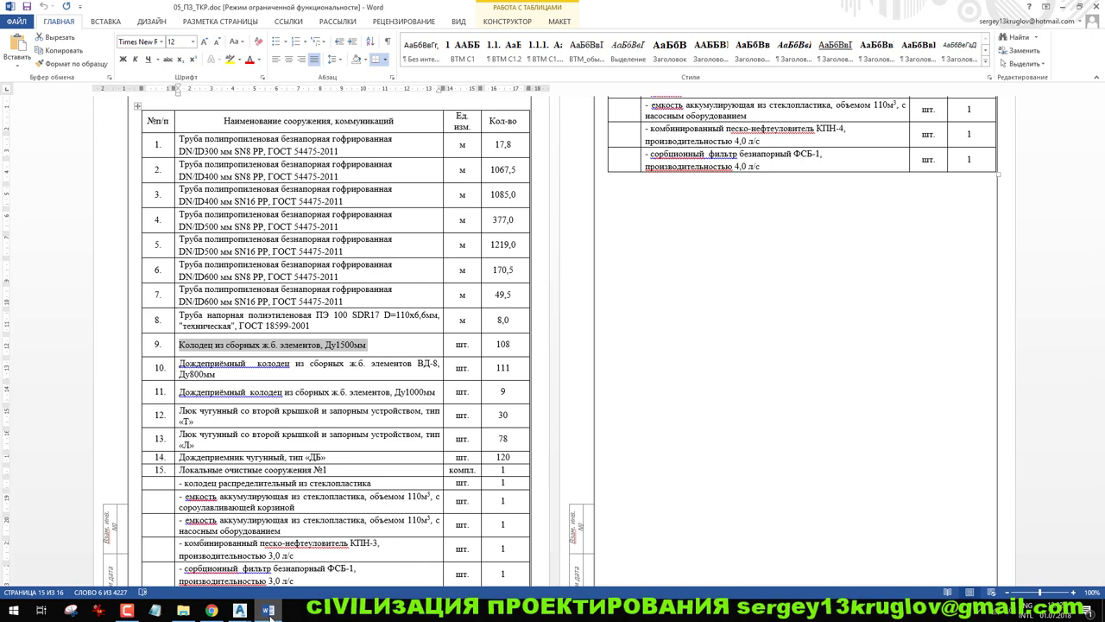
left_click(268, 610)
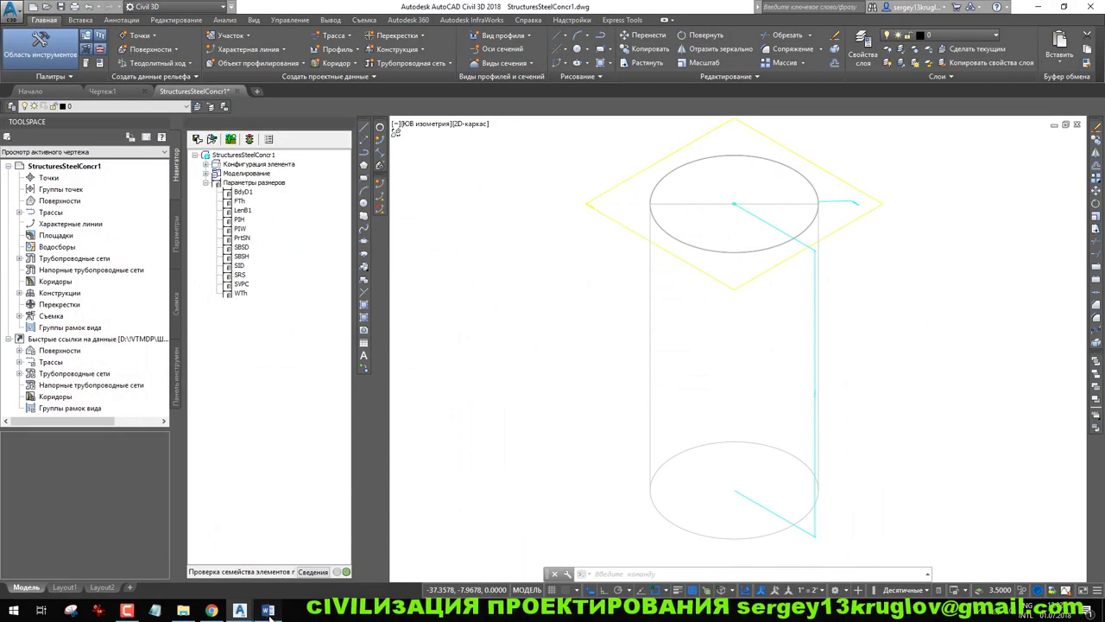
Reopen the size editor from BdyD1 and check how the SID diameter can be edited in row 1
right_click(252, 188)
left_click(244, 192)
right_click(256, 194)
left_click(267, 199)
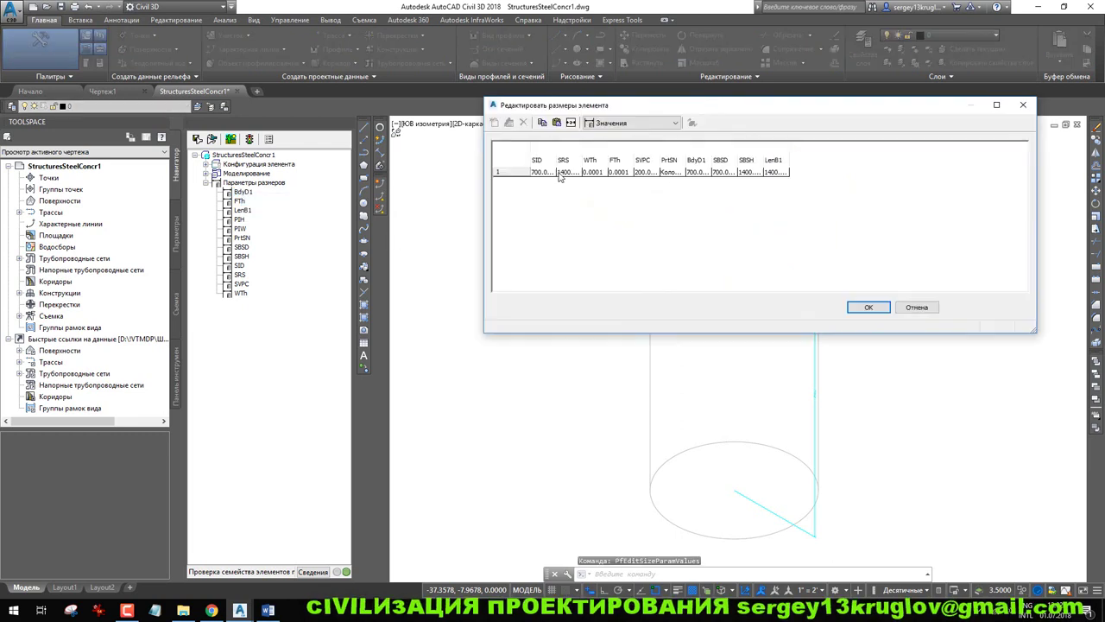
left_click_drag(557, 161, 585, 161)
left_click(554, 175)
left_click(580, 173)
left_click(548, 184)
Set the data storage of the well diameter SID to Таблица in the parameter configuration and return to Значения
left_click(647, 123)
left_click(635, 147)
left_click(622, 171)
left_click(614, 209)
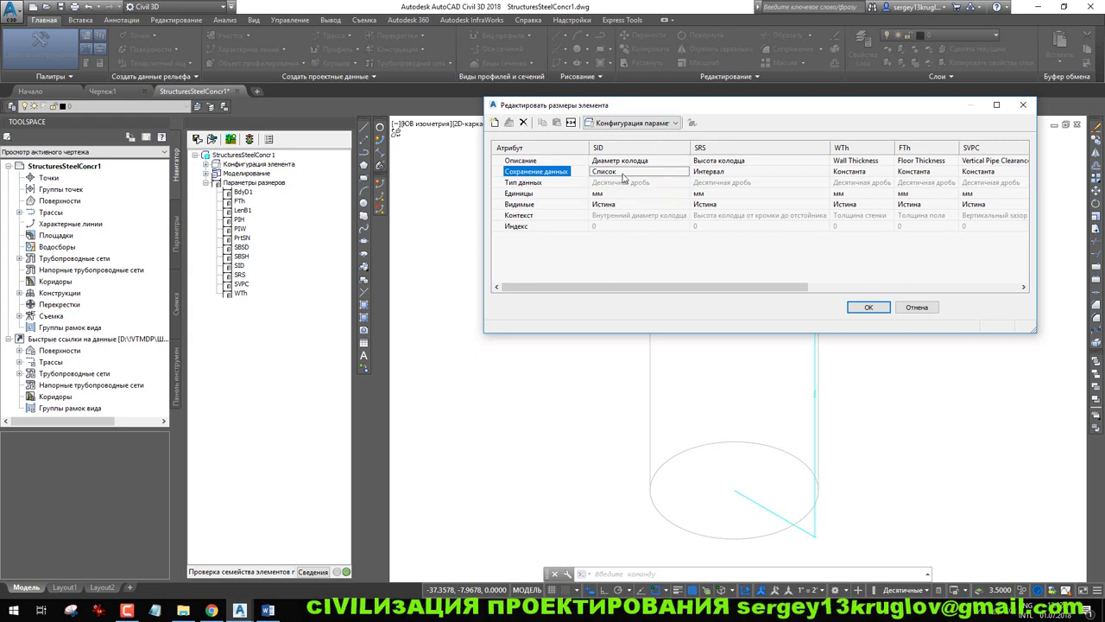
left_click(625, 172)
left_click(615, 217)
left_click(635, 123)
left_click(615, 157)
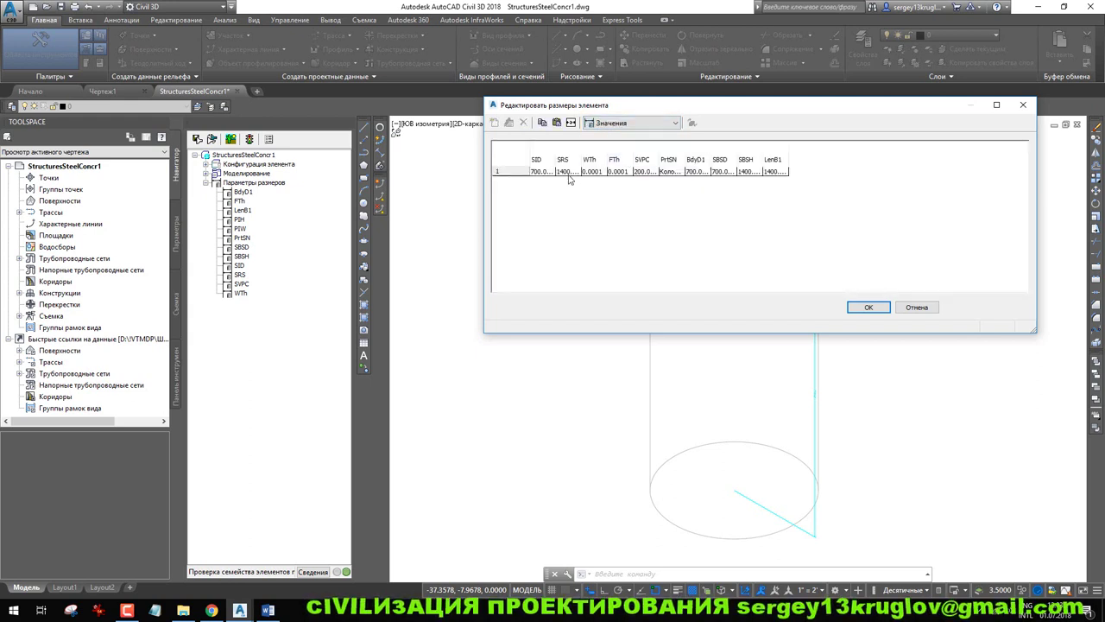
Set the SID well diameter of row 1 to 1000
left_click_drag(556, 161, 587, 161)
double_click(555, 171)
type("1000")
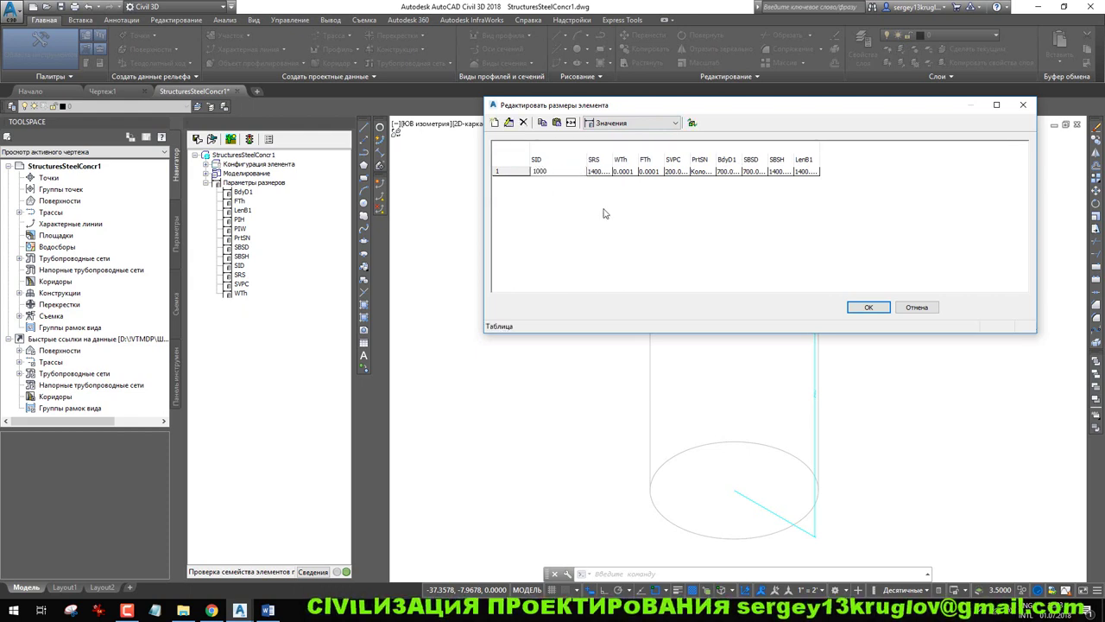
key("Tab")
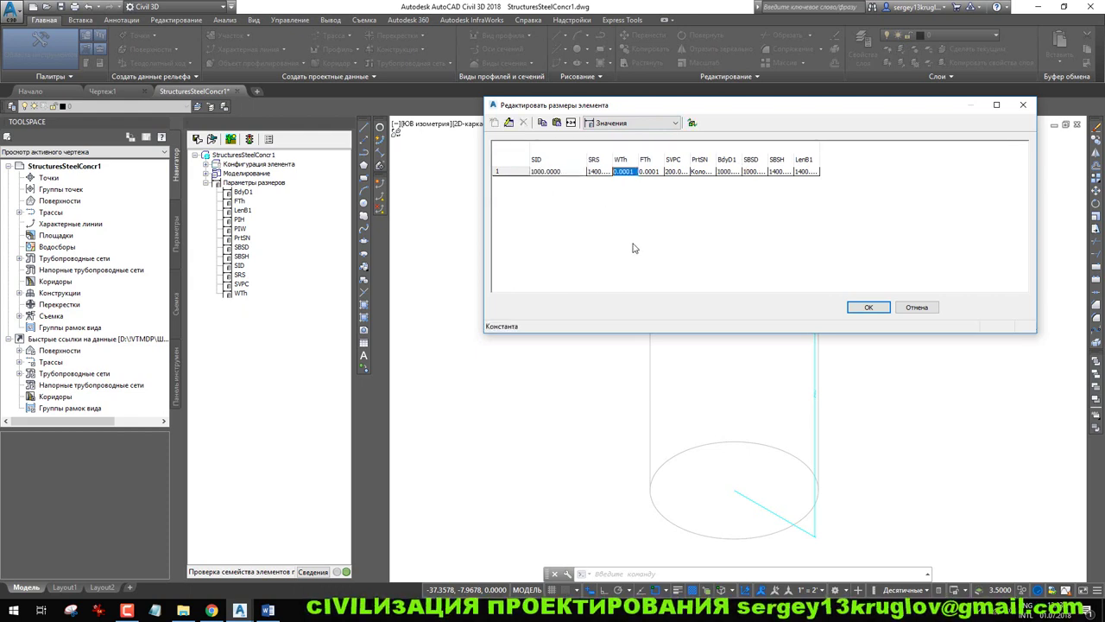
Set the data storage of the part size name PrtSN to Таблица and return to the values table
left_click(654, 123)
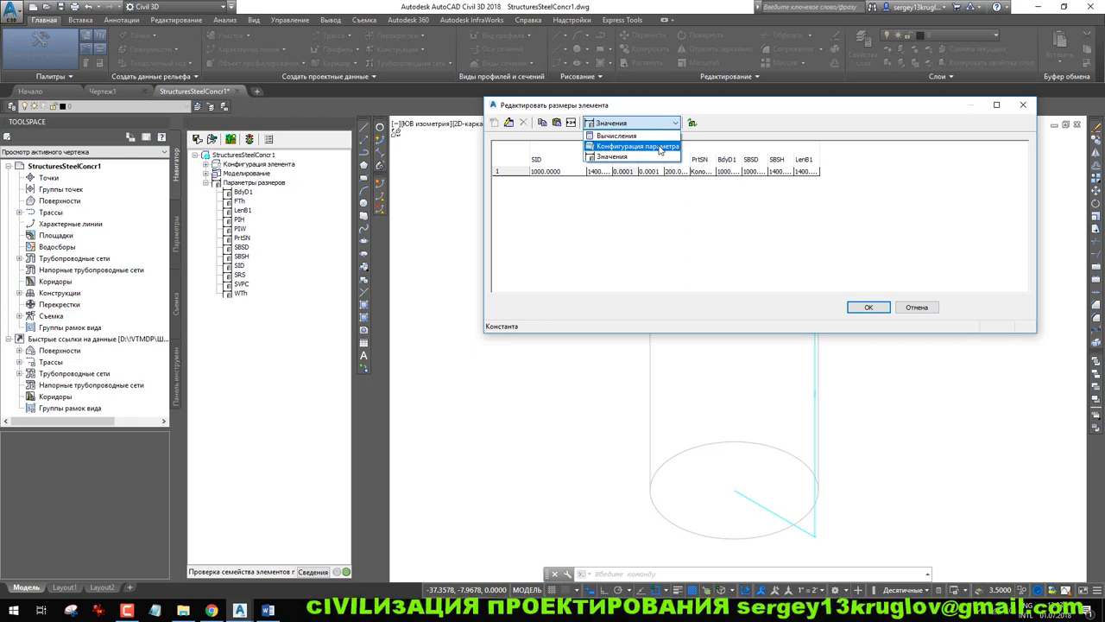
left_click(660, 147)
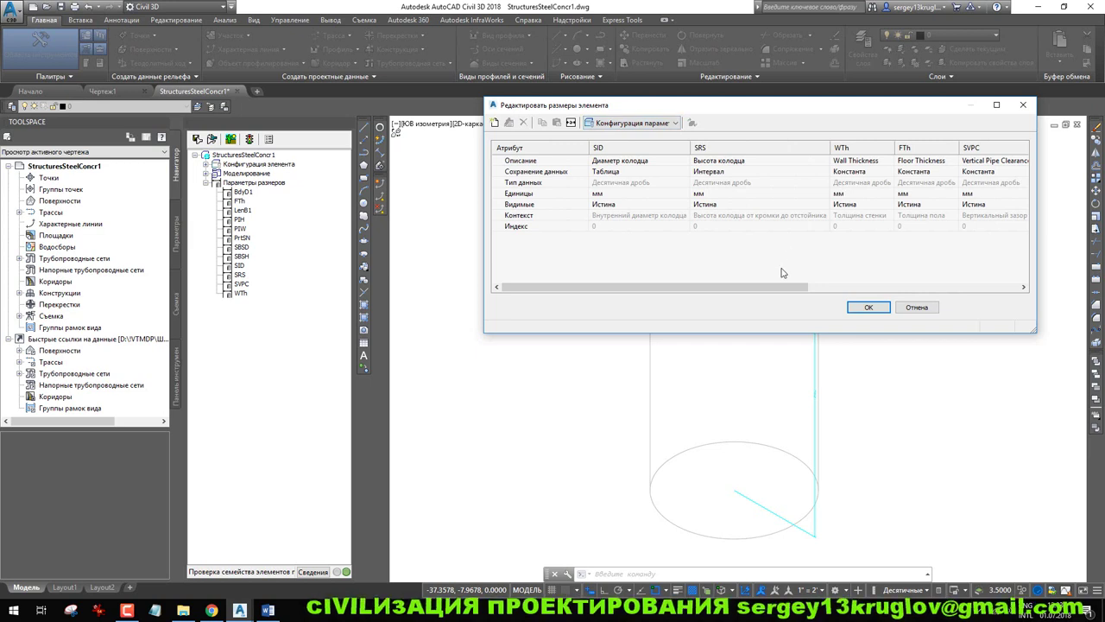
left_click_drag(767, 287, 835, 322)
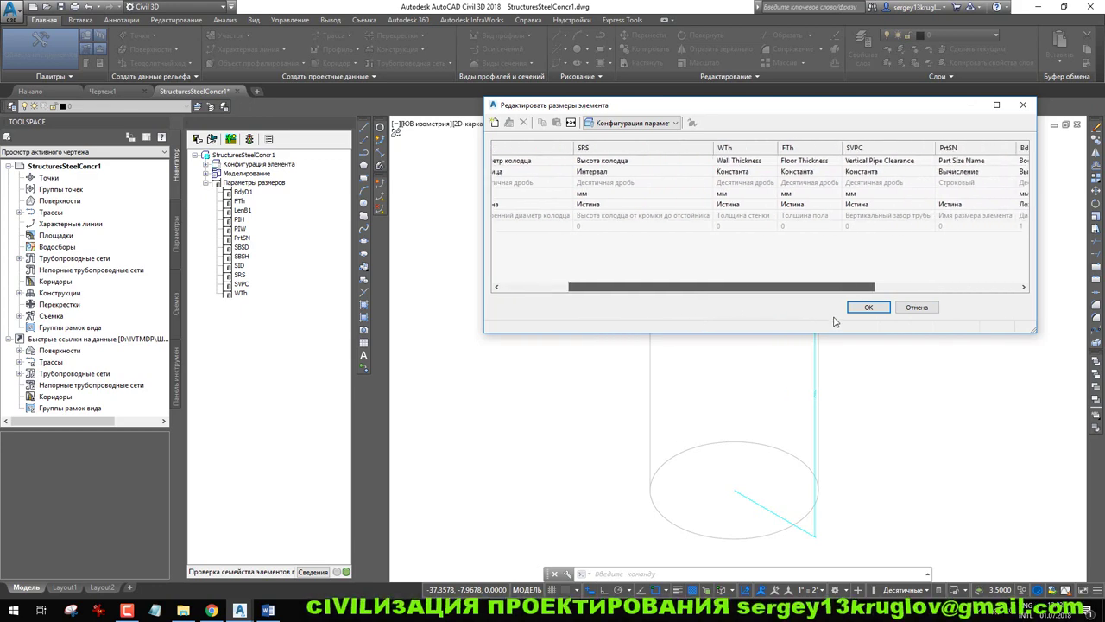
left_click(978, 172)
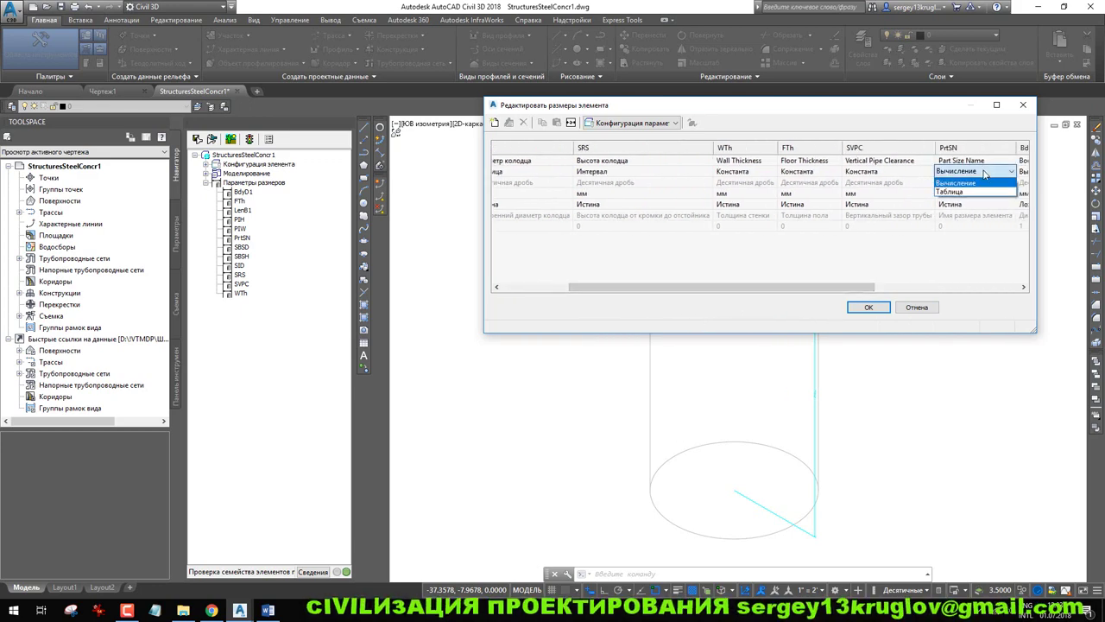
left_click(982, 192)
left_click(639, 123)
left_click(632, 155)
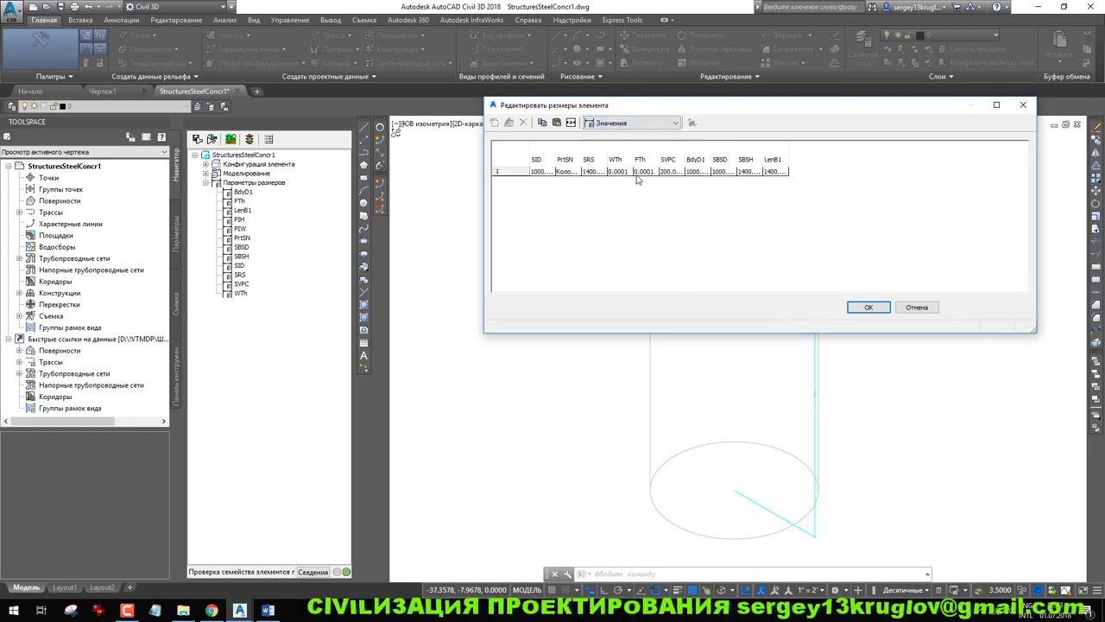
Paste "Колодец из сборных ж.б. элементов, Ду1500мм" as the PrtSN size name of row 1 and widen the column to fit
left_click_drag(580, 159, 661, 159)
left_click(593, 171)
left_click(593, 172)
right_click(607, 170)
left_click(639, 217)
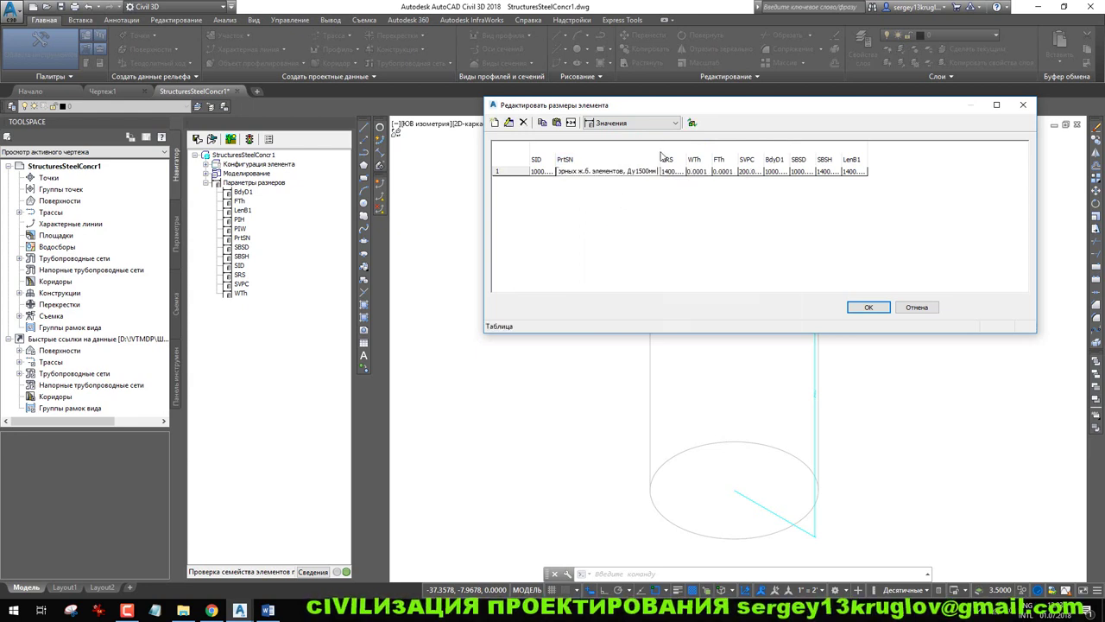
left_click_drag(660, 158, 708, 158)
Set the SID well diameter of row 1 to 1500 and add a second size row
double_click(539, 172)
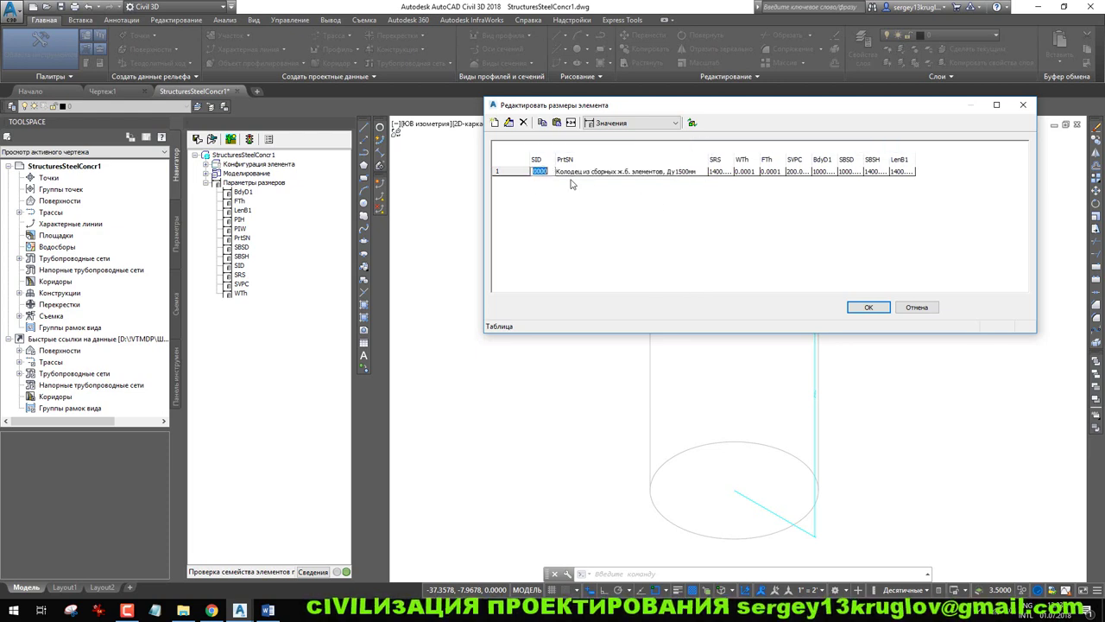
type("15")
key("Return")
left_click(495, 124)
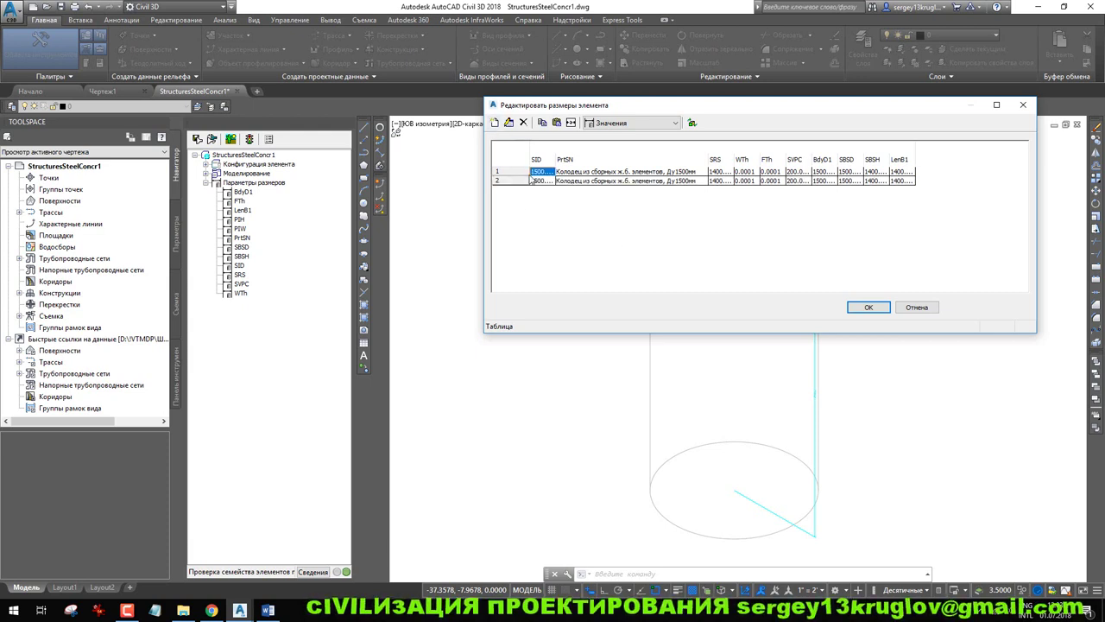
Set the SID diameter of row 2 to 800, add a third size row with SID 1000 and accept the table
type("8")
left_click(588, 226)
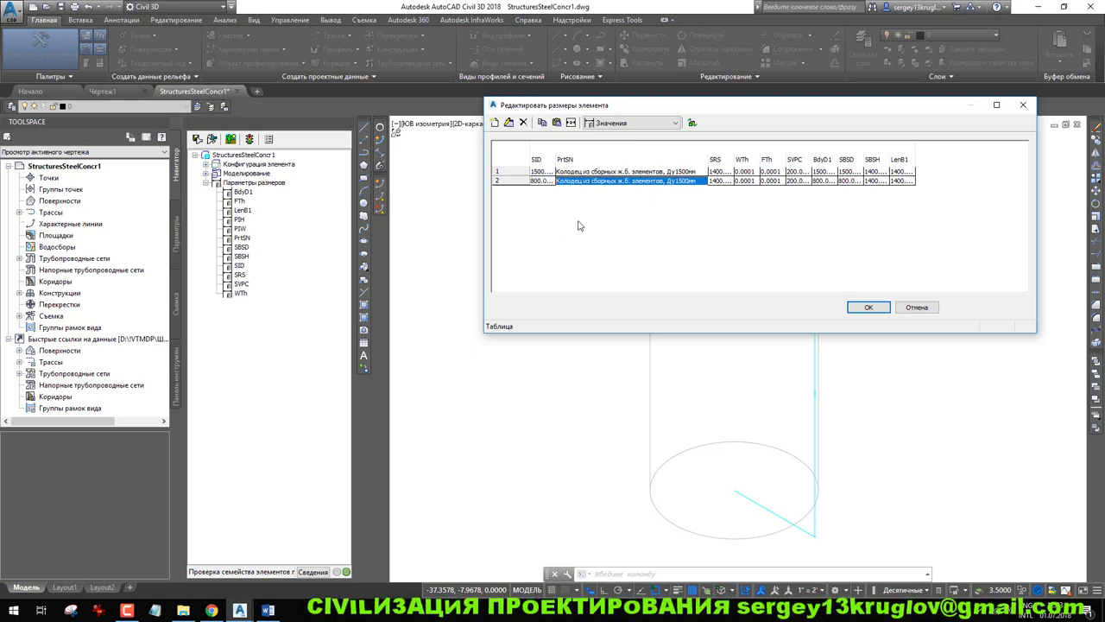
left_click(496, 123)
left_click(542, 191)
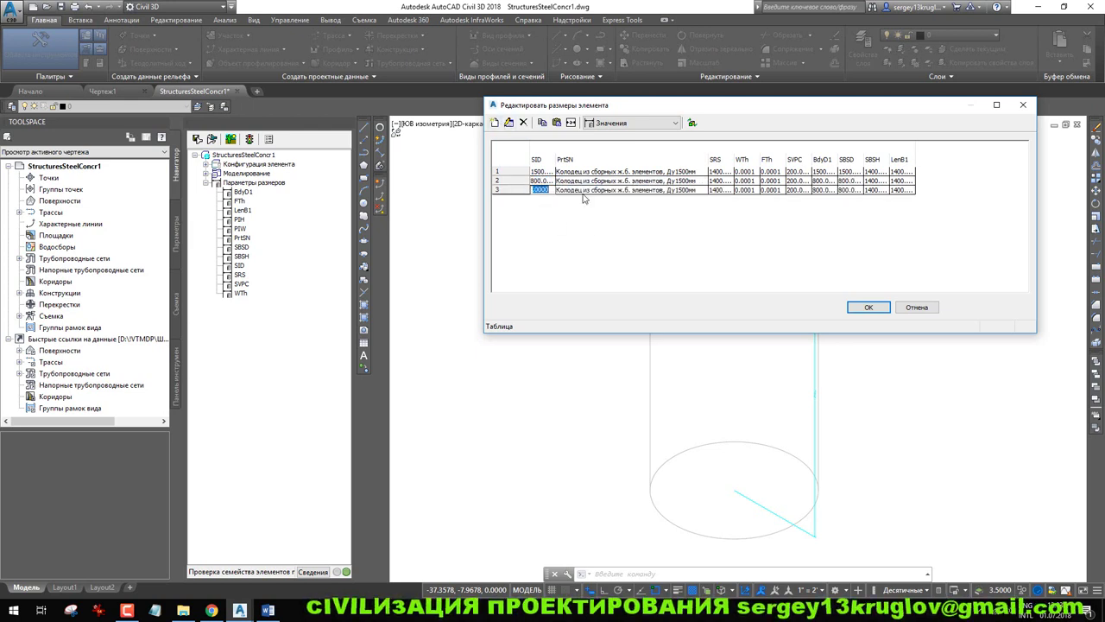
type("10")
left_click(617, 234)
left_click(864, 309)
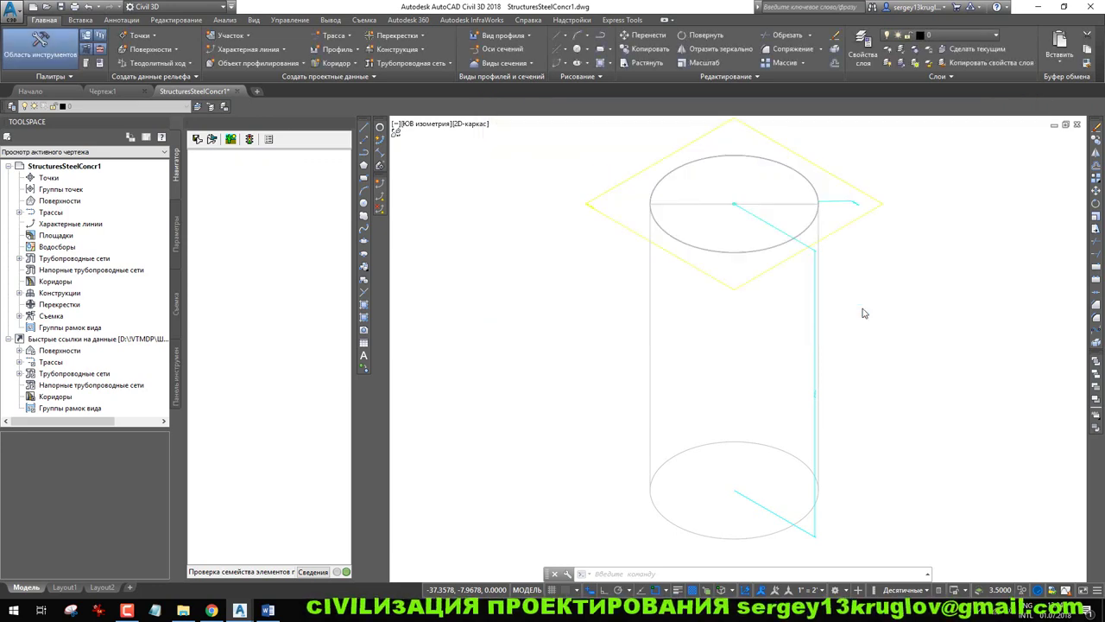
Switch to Word, copy the item 10 name "Дождеприёмный колодец из сборных ж.б. элементов ВД-8, Ду800мм" and return to Civil 3D
left_click(267, 610)
left_click(218, 374)
left_click_drag(217, 375, 178, 364)
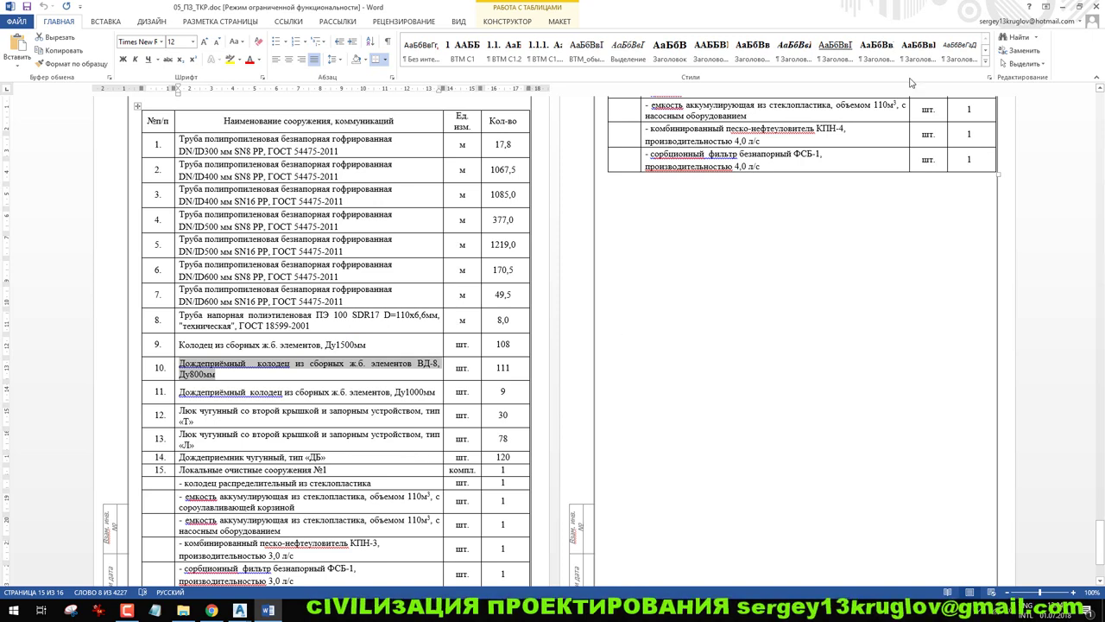
left_click(1063, 6)
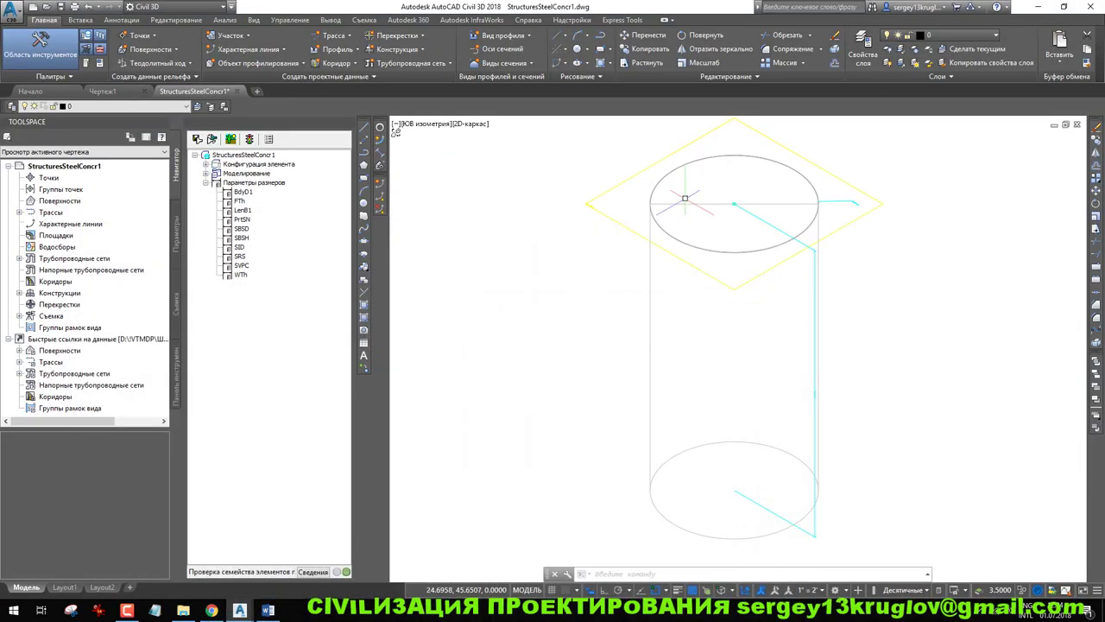
Reopen the size values table, widen the PrtSN column and replace the row 2 name with the copied ВД-8, Ду800мм name
right_click(247, 192)
left_click(244, 191)
right_click(249, 193)
left_click(279, 201)
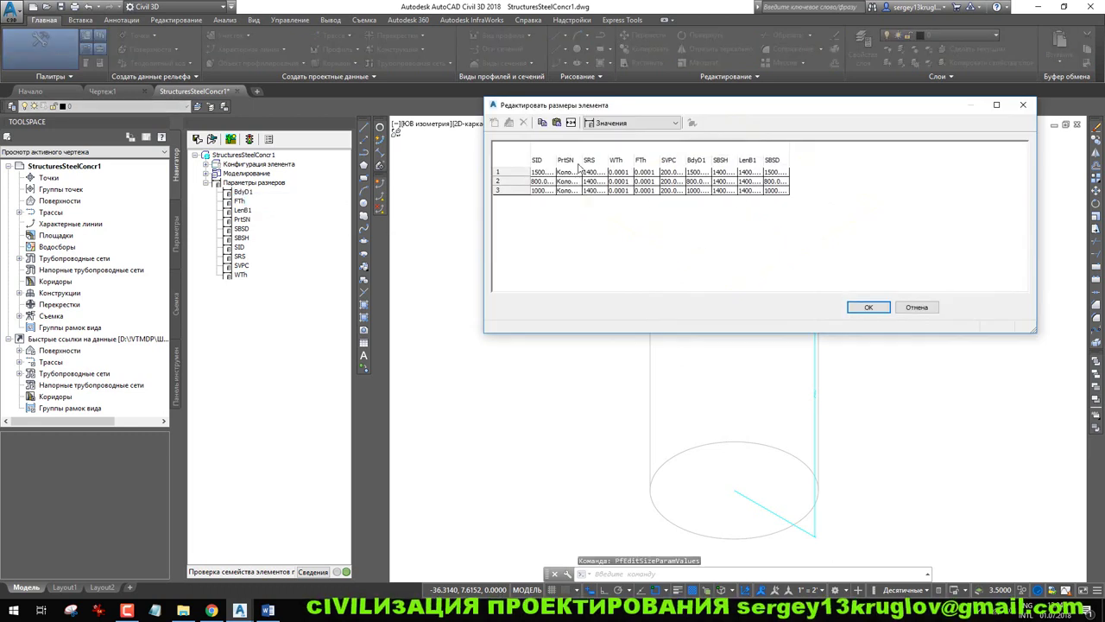
left_click_drag(582, 161, 658, 161)
left_click(622, 182)
left_click(622, 182)
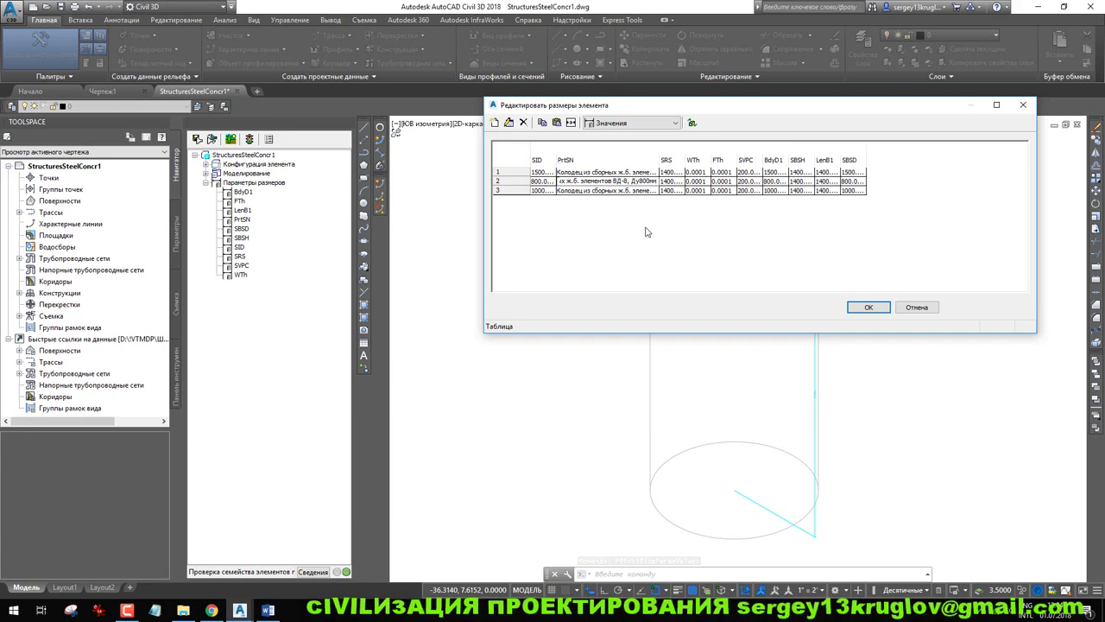
key("ctrl+a")
key("ctrl+v")
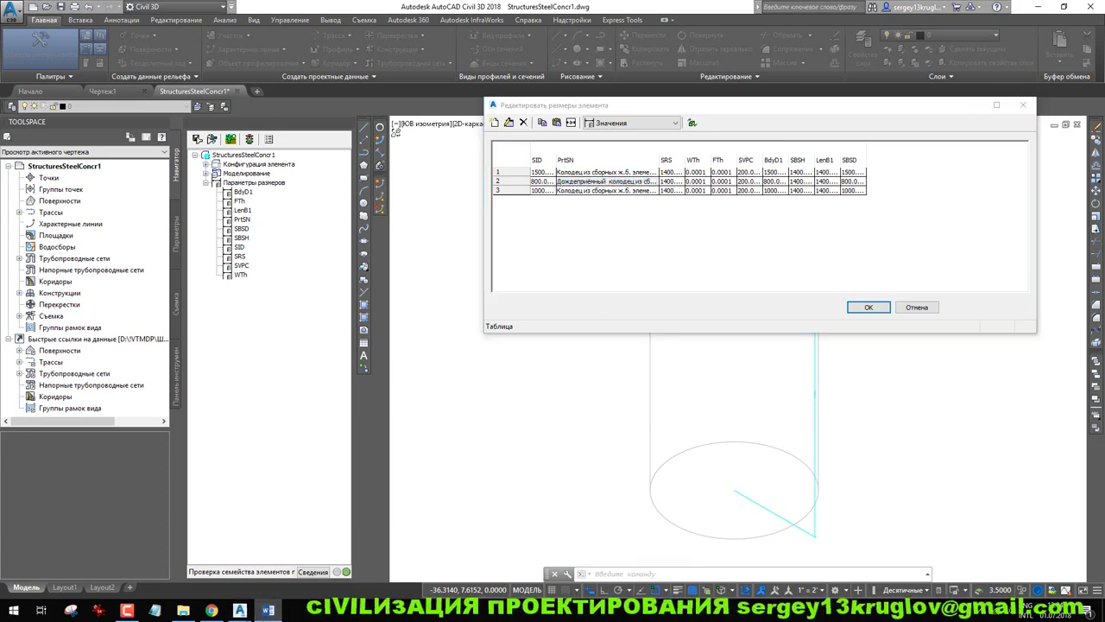
left_click(869, 308)
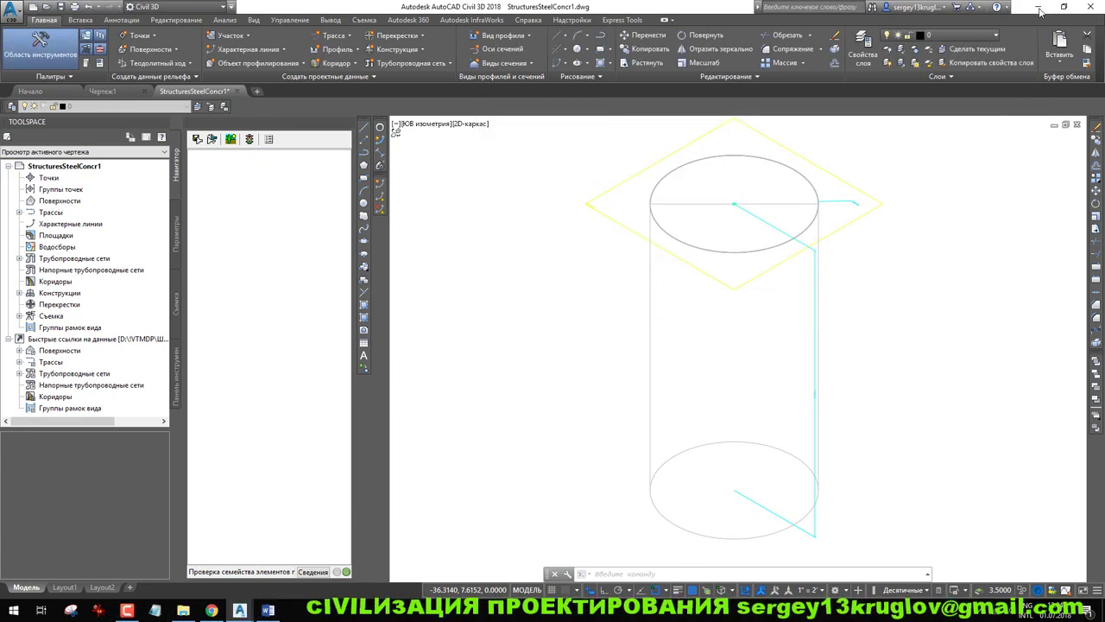
Switch to Word, copy the item 11 name "Дождеприёмный колодец из сборных ж.б. элементов, Ду1000мм" and return to the StructuresSteelConcr1 drawing in Civil 3D
left_click(1040, 7)
left_click(268, 610)
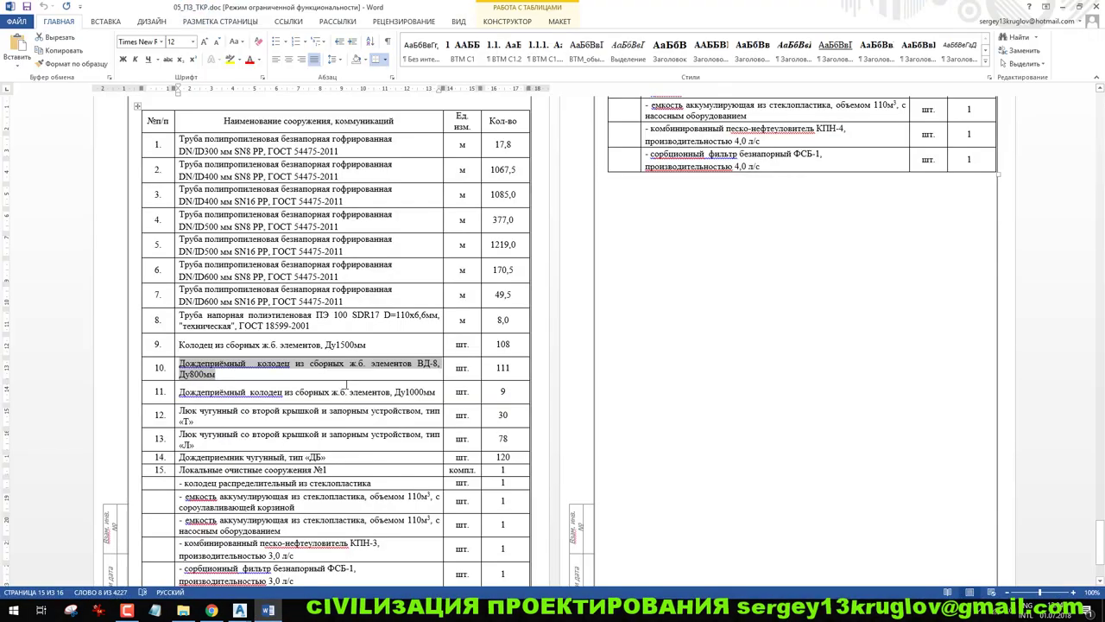
left_click_drag(436, 392, 178, 393)
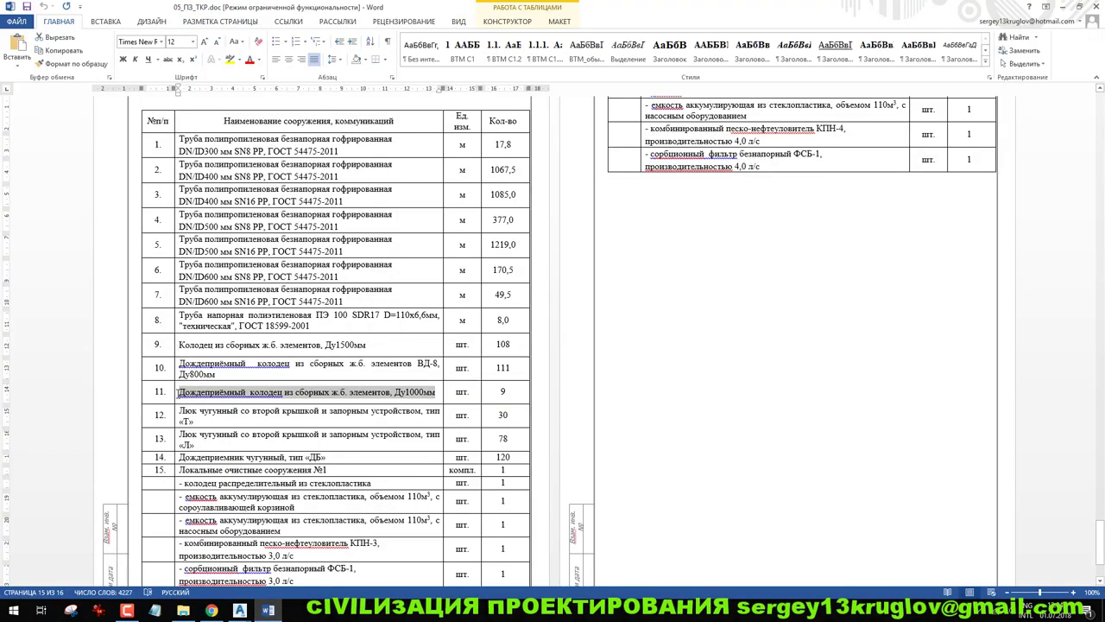
left_click(1063, 6)
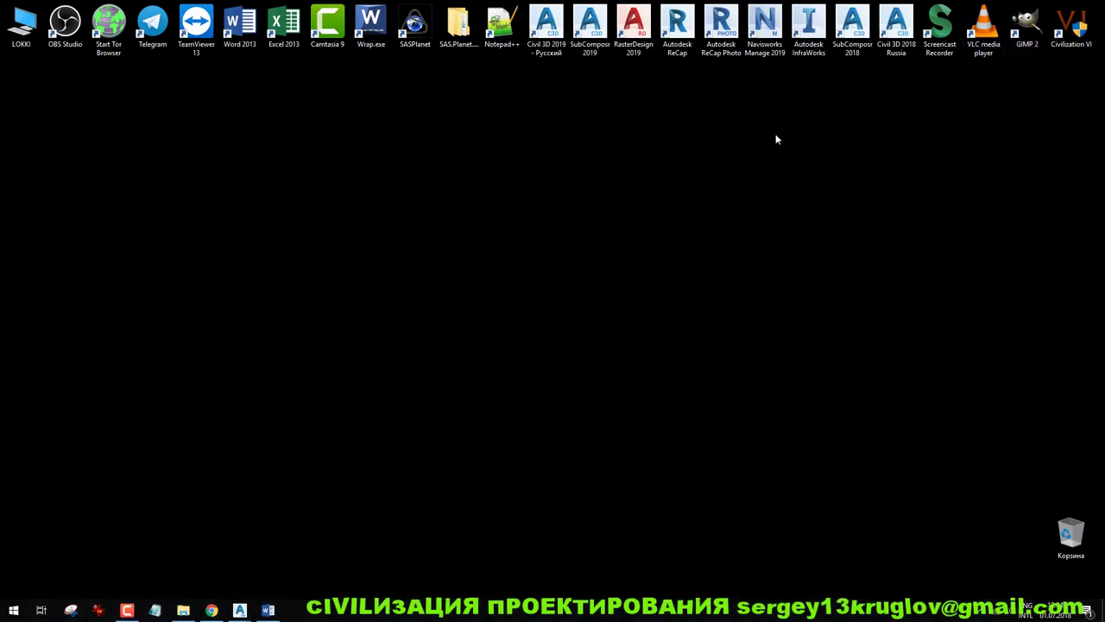
mouse_move(239, 611)
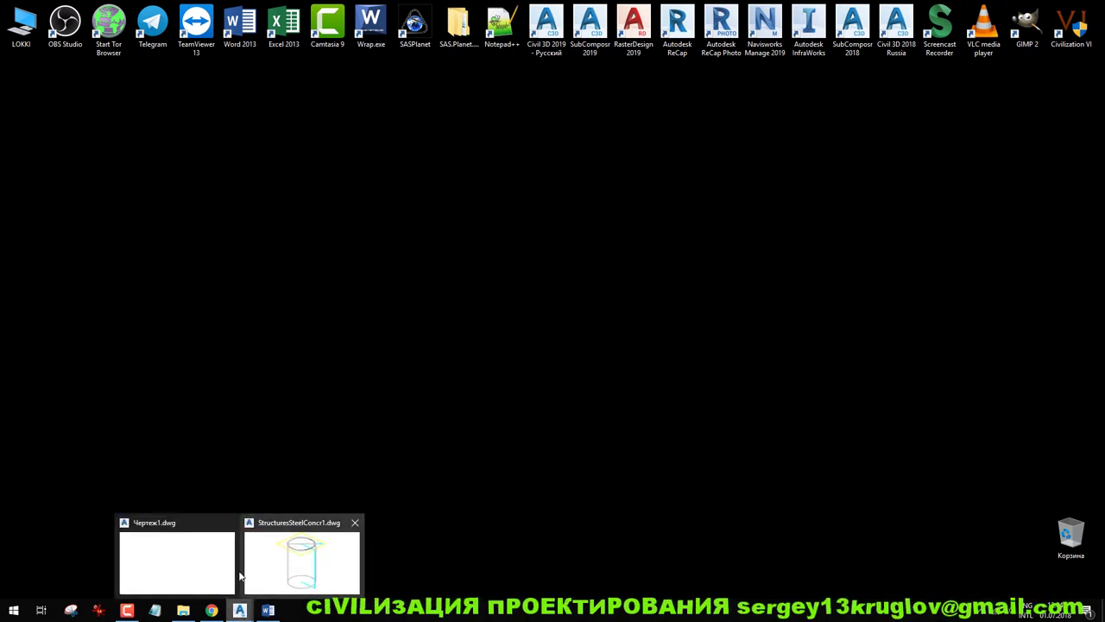
left_click(255, 575)
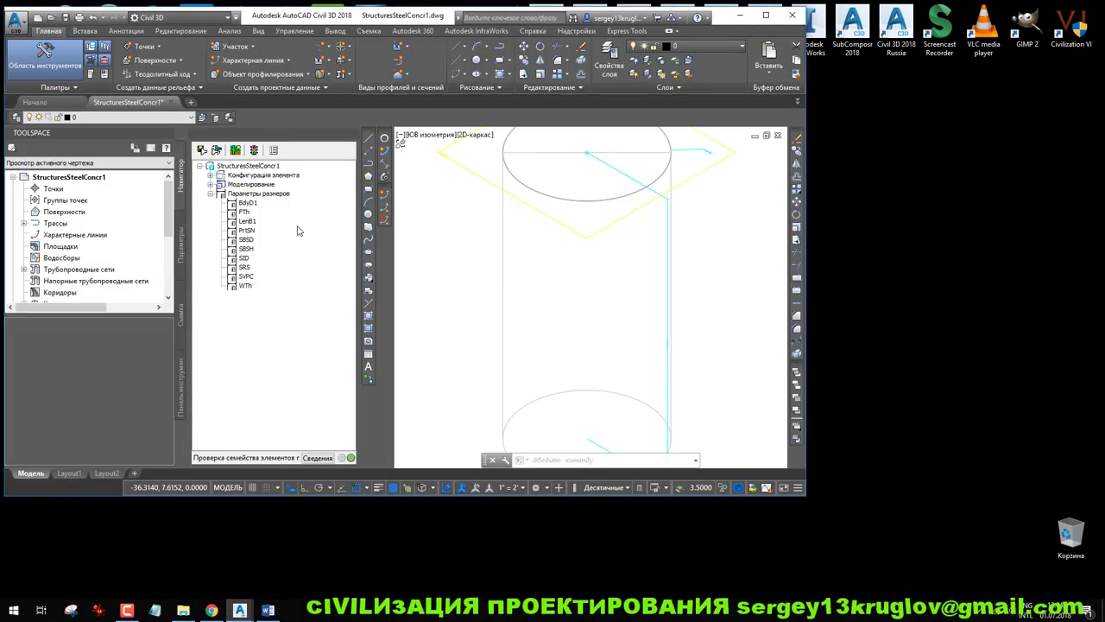
left_click(765, 16)
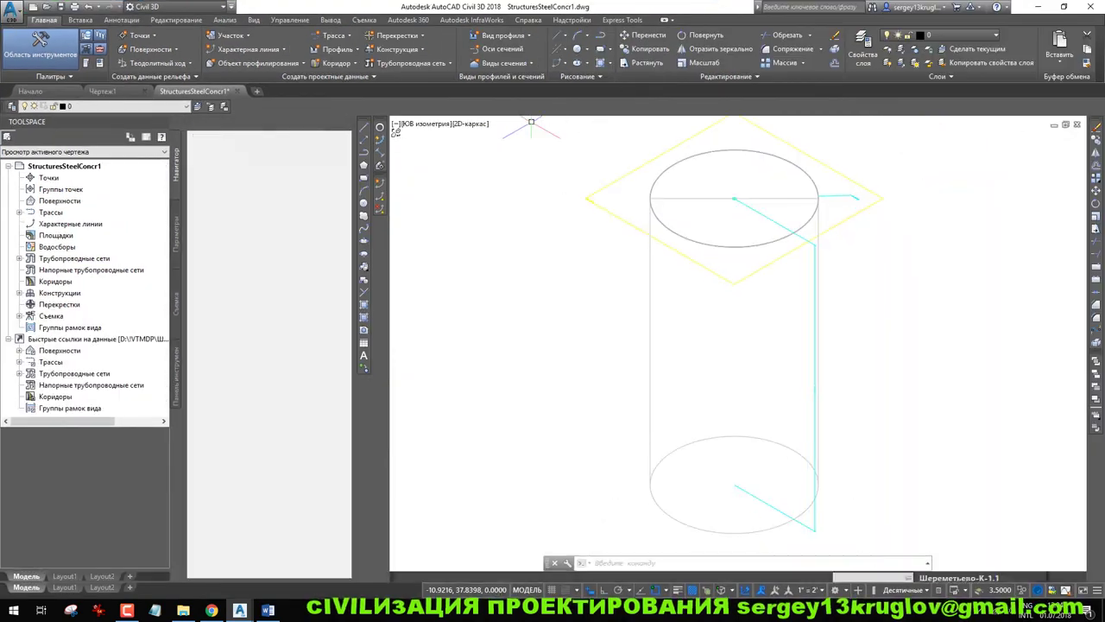
Replace the PrtSN name of row 3 with the copied Ду1000мм name, widen the column to fit and accept the size values
right_click(245, 193)
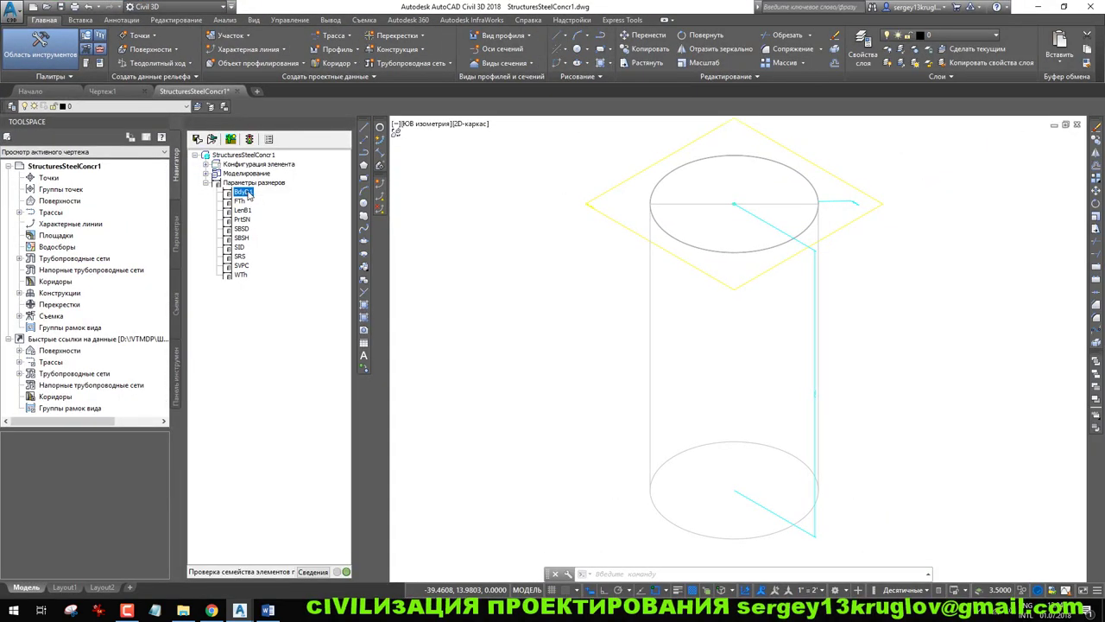
left_click(273, 201)
double_click(568, 191)
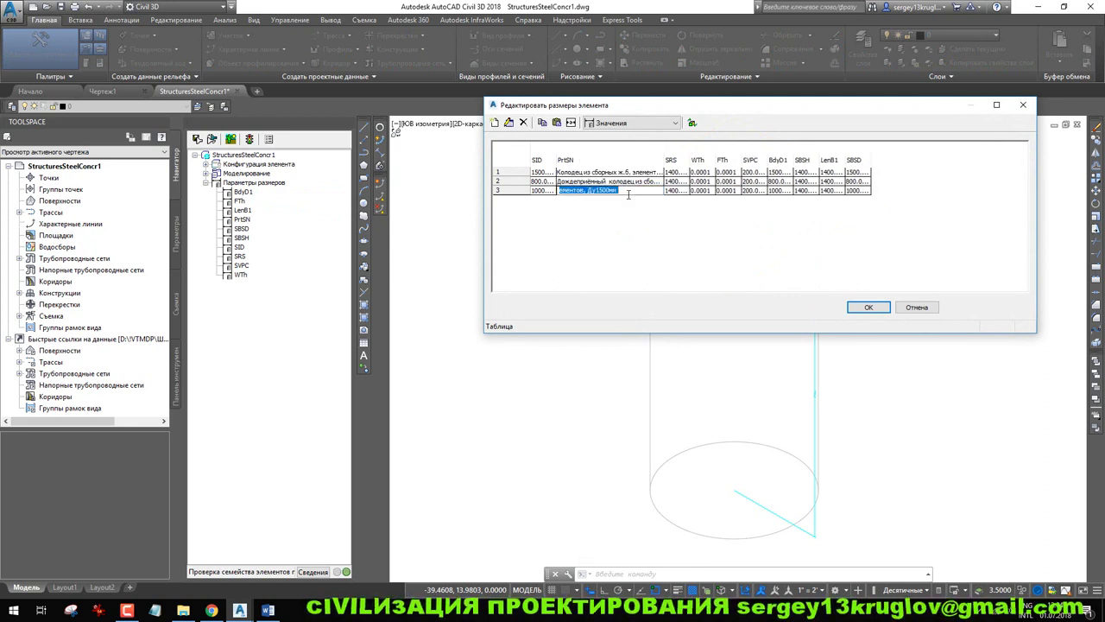
key("ctrl+v")
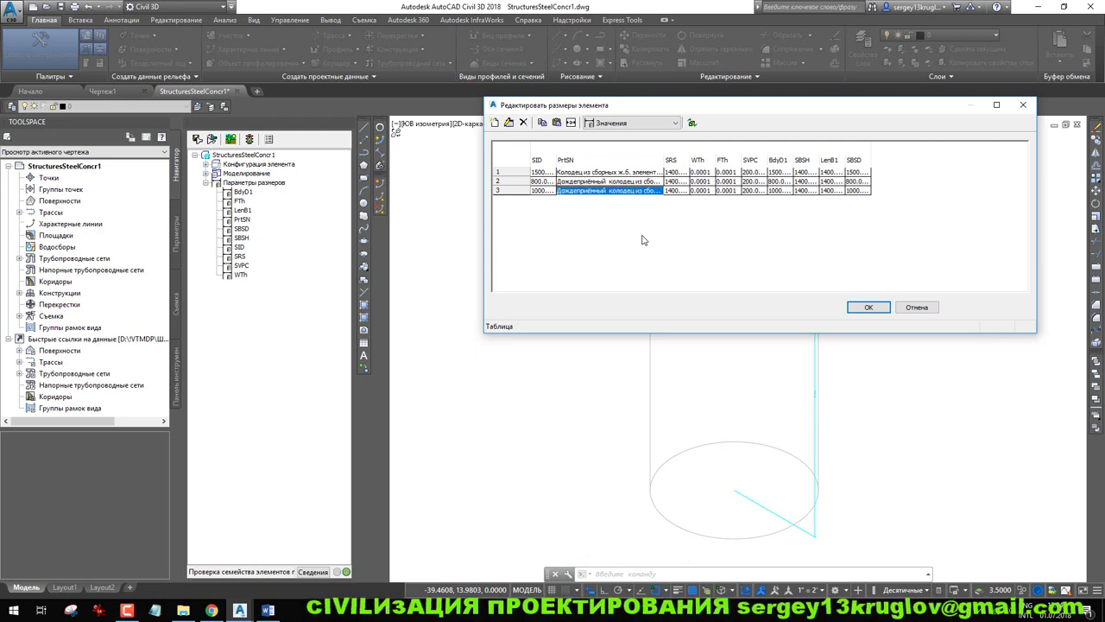
left_click(663, 160)
left_click_drag(662, 159, 779, 160)
left_click(730, 256)
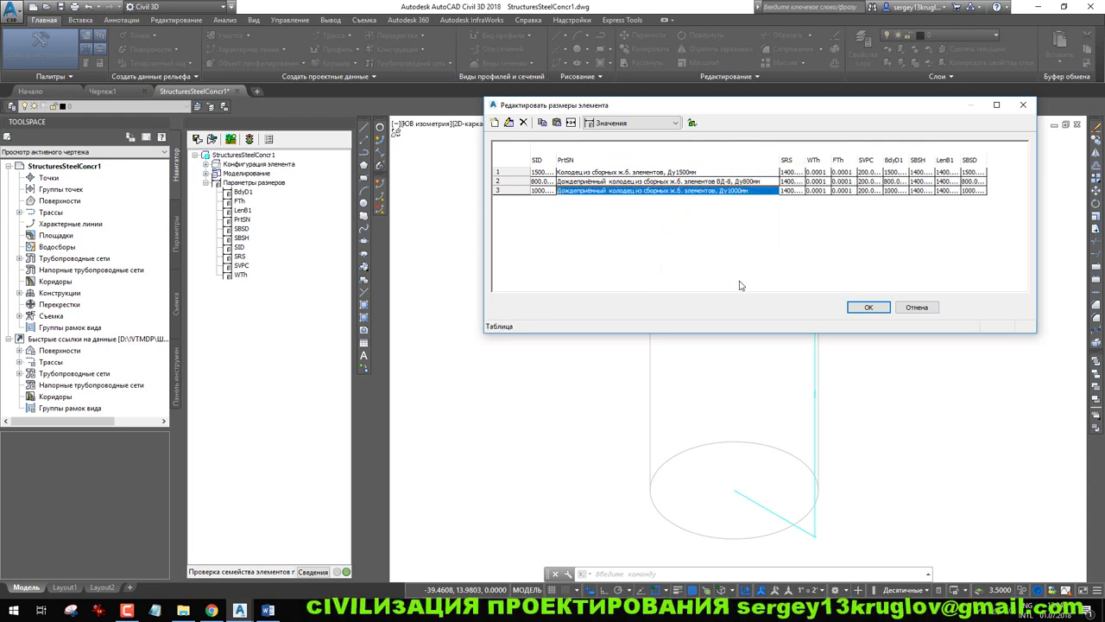
left_click(869, 308)
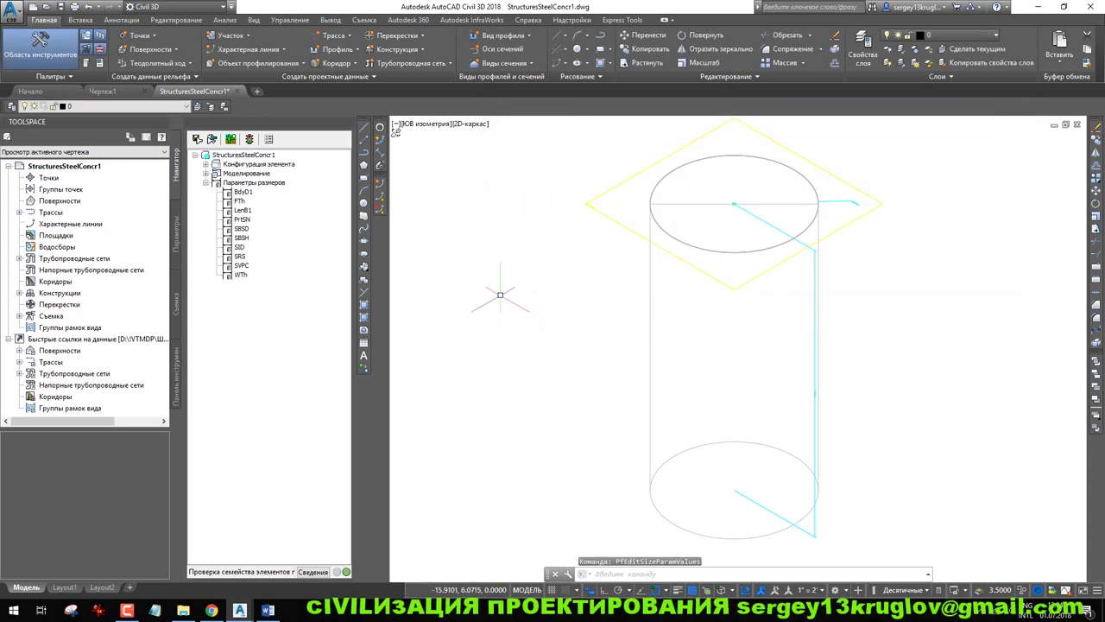
Close the part editor and save the changes to the ГОСТ 8020-90 Серия 3.900.1-14 manhole family
left_click(349, 123)
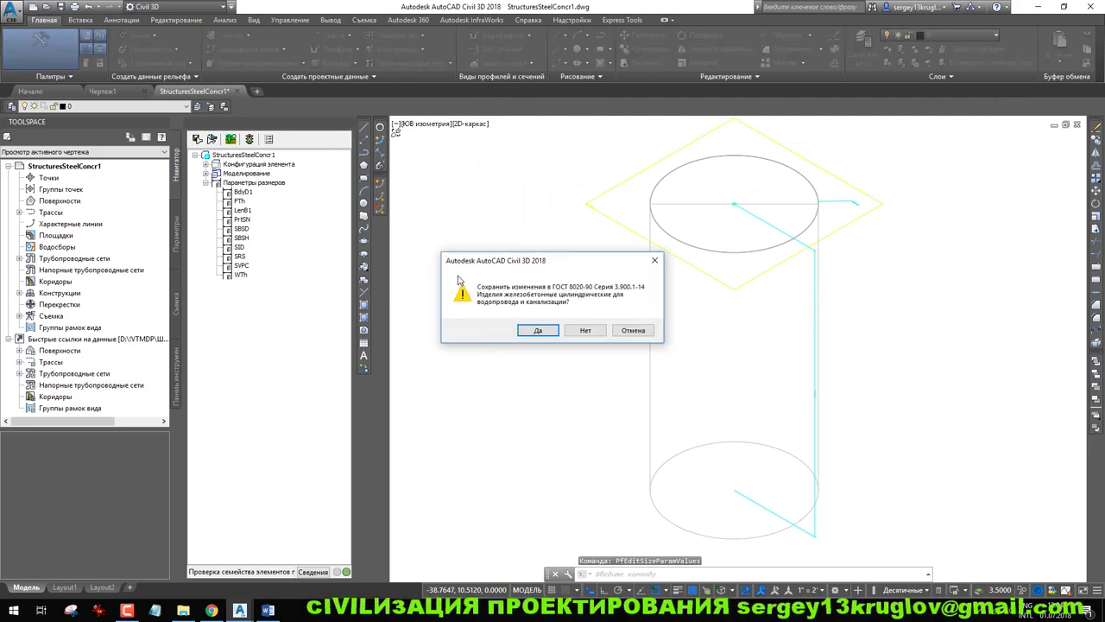
left_click(537, 333)
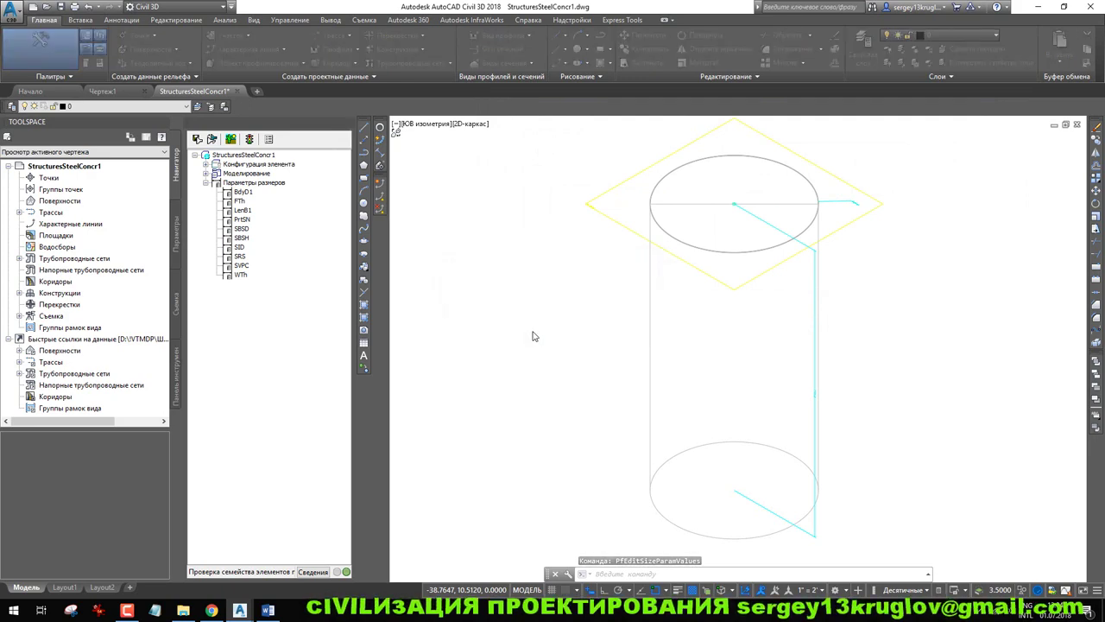